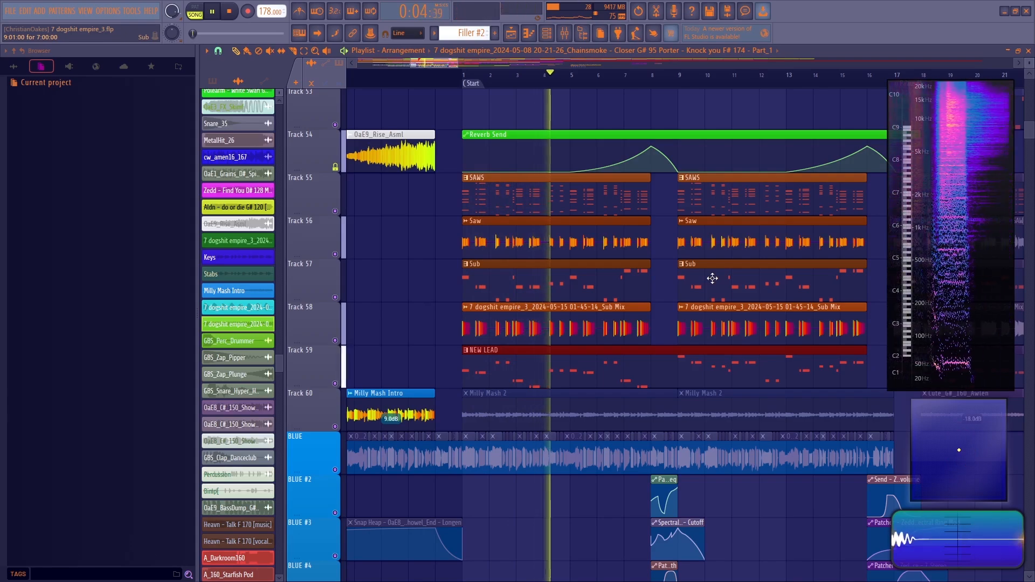
Play the drop from the Start marker and look through its chord, lead, vocal, filler and drum tracks
key(space)
scroll(388, 293, up, 10)
scroll(462, 258, down, 19)
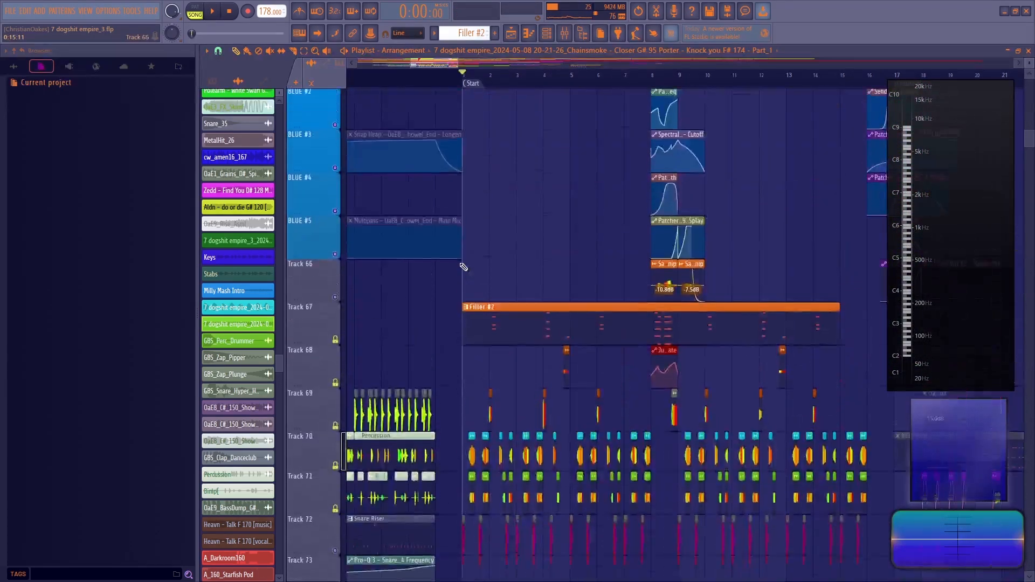
scroll(462, 267, up, 16)
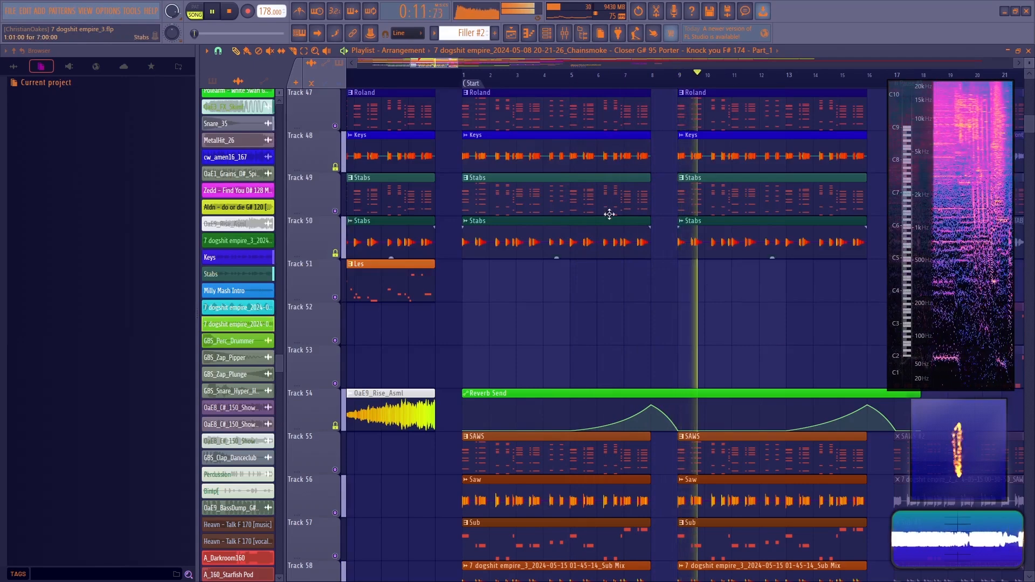
drag(445, 64, 461, 66)
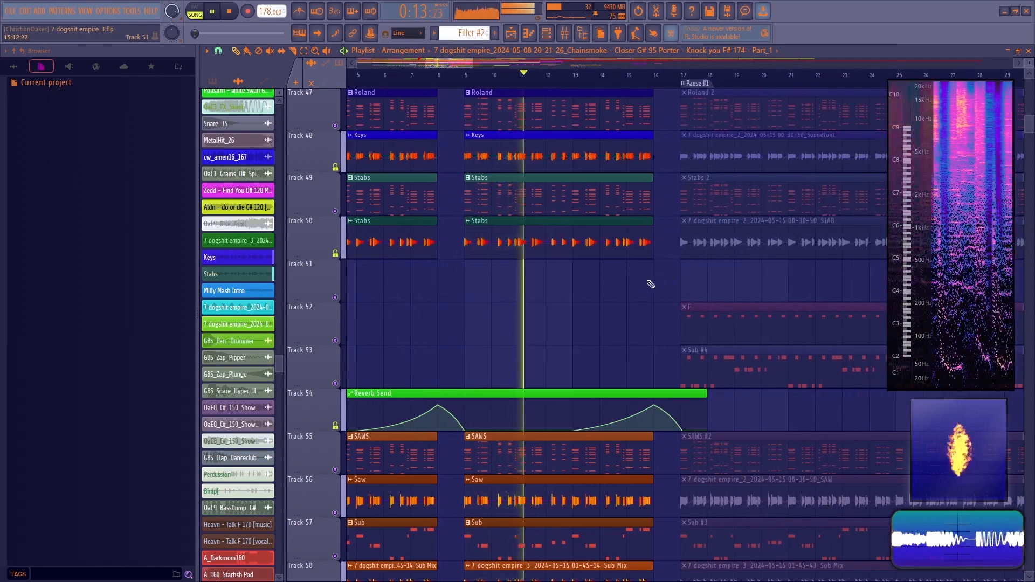
scroll(651, 284, up, 8)
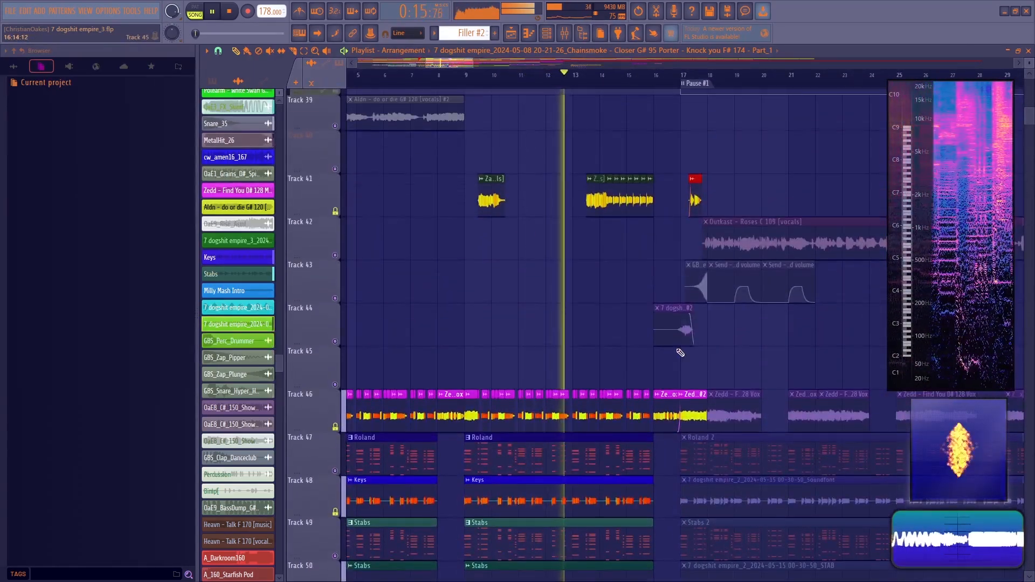
scroll(680, 353, down, 20)
scroll(680, 352, down, 12)
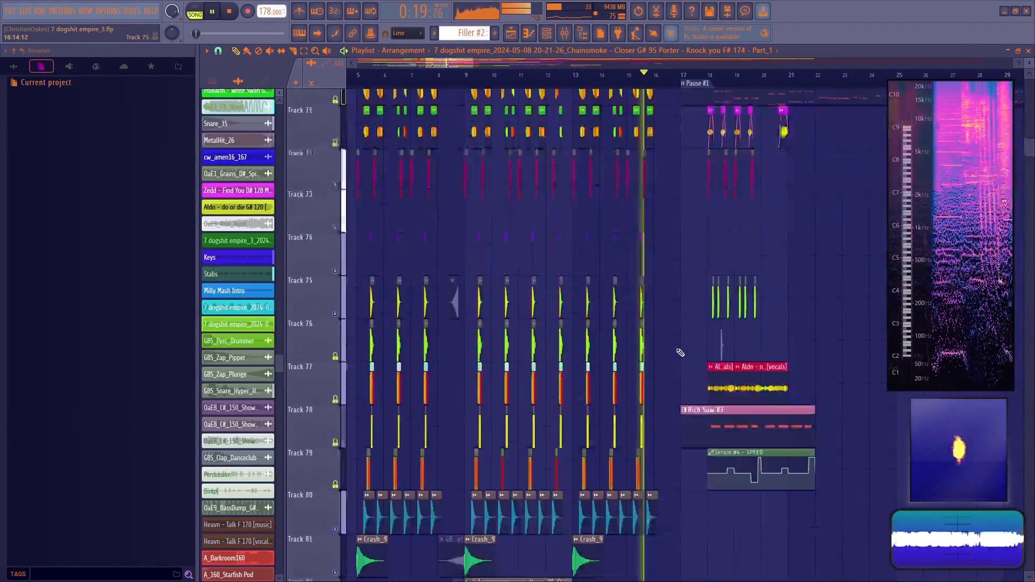
key(space)
Isolate the Sub pattern and its audio on Tracks 57 and 58 and audition them
scroll(338, 256, up, 16)
right_click(335, 254)
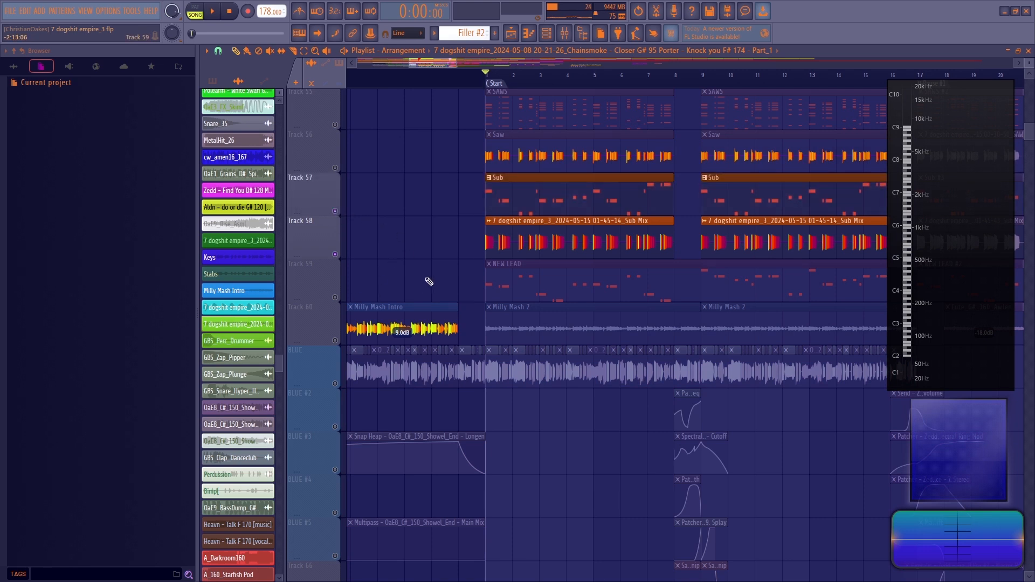
key(space)
key(space)
Unmute the SAWS, Saw and NEW LEAD tracks (55, 56 and 59) and audition them together with the sub
click(334, 297)
key(space)
click(335, 168)
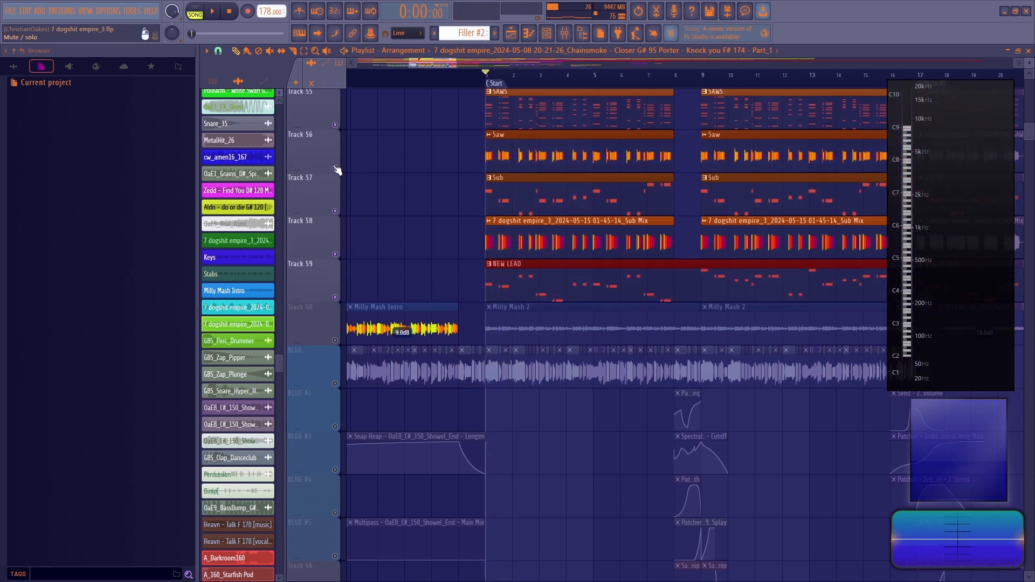
key(space)
key(space)
Unmute the basic drum layers on Tracks 72 to 75, 80 and 81 and audition them with the synths
scroll(552, 298, down, 10)
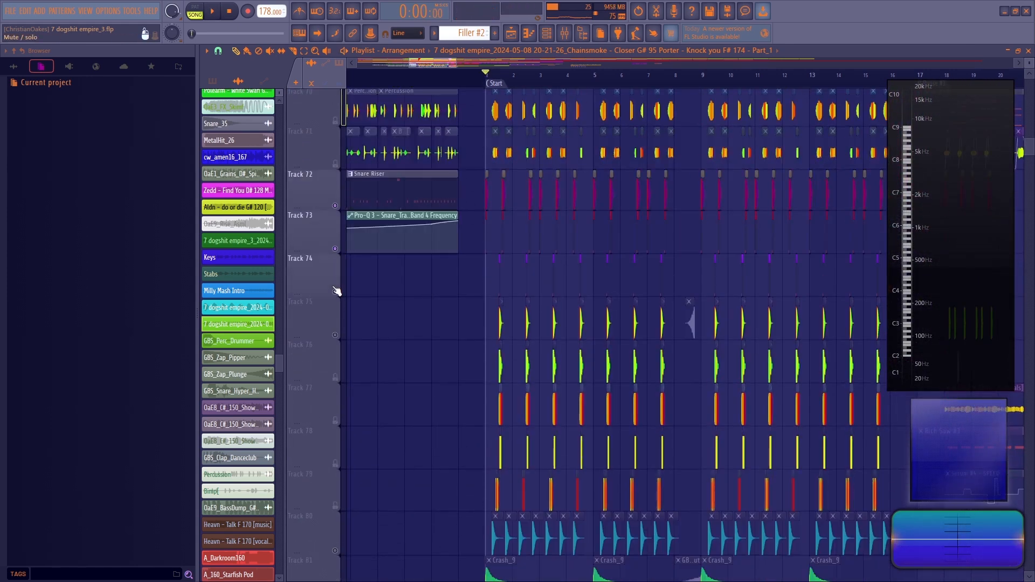
scroll(336, 343, down, 4)
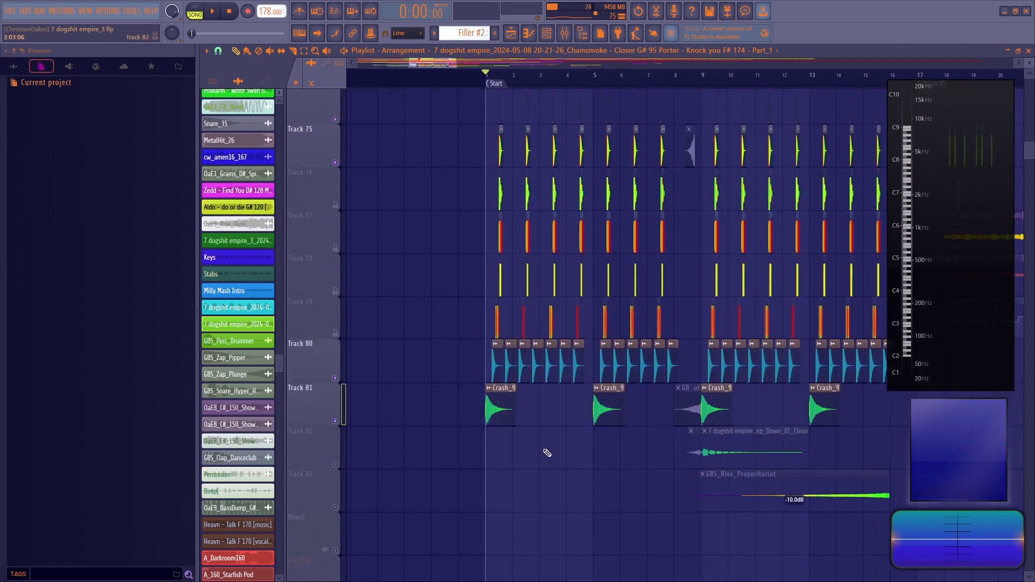
scroll(539, 450, up, 4)
scroll(512, 445, down, 3)
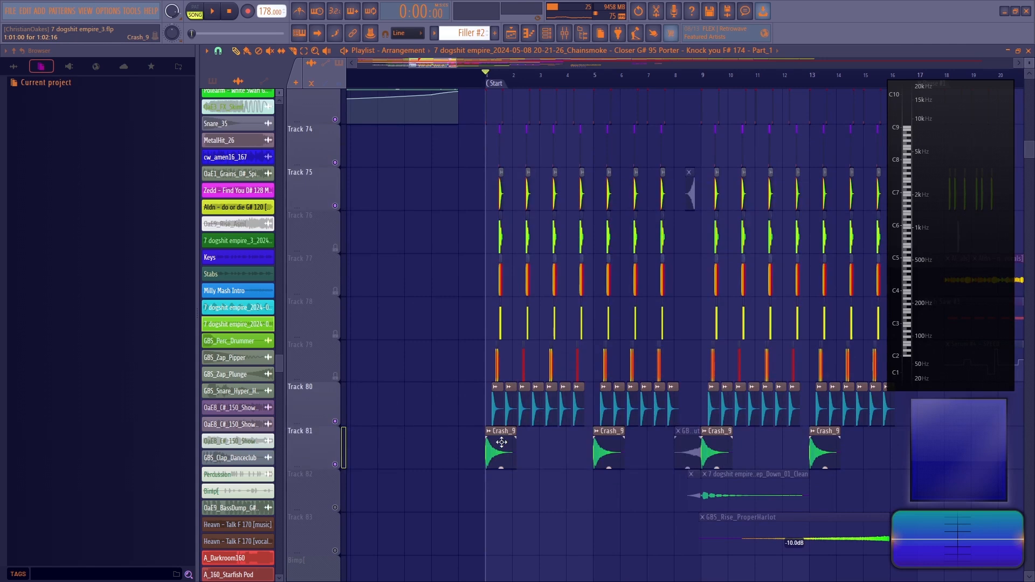
scroll(564, 440, up, 2)
key(space)
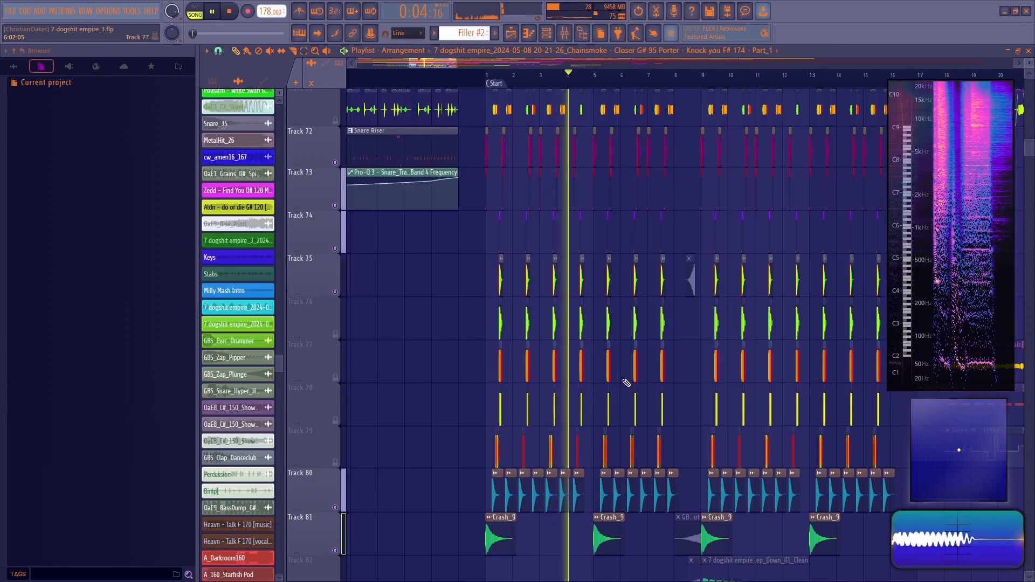
key(space)
Unmute percussion Track 79 and inspect the sample settings of its GBS_Zap_Pipper and GBS_Perc_Drummer clips
scroll(453, 378, down, 3)
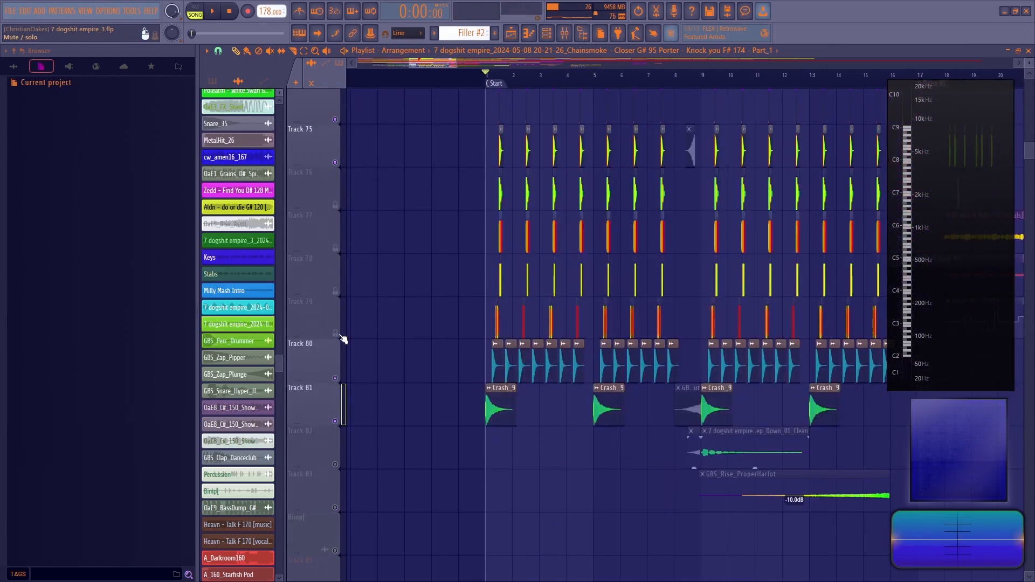
scroll(492, 81, up, 6)
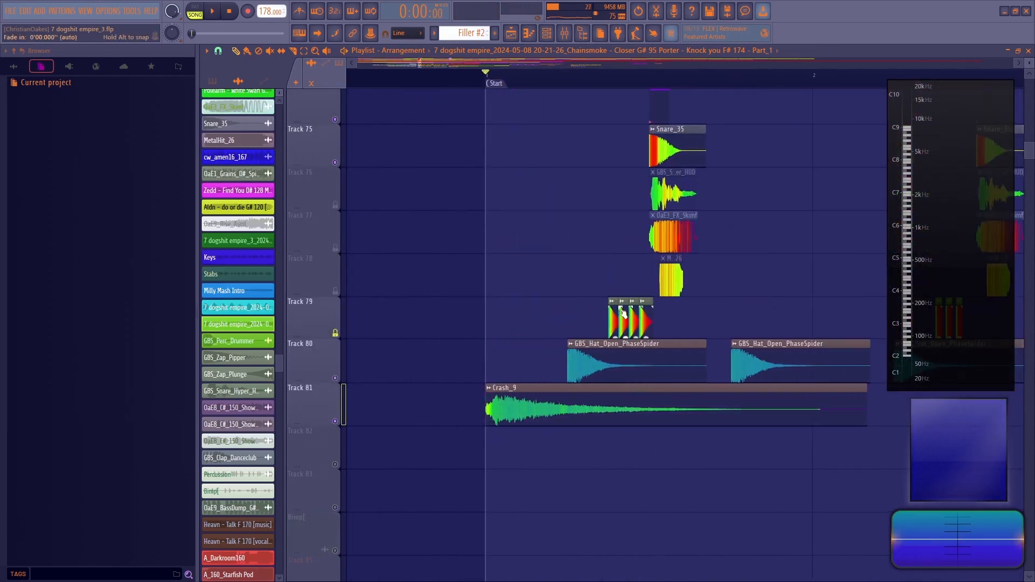
scroll(586, 84, down, 1)
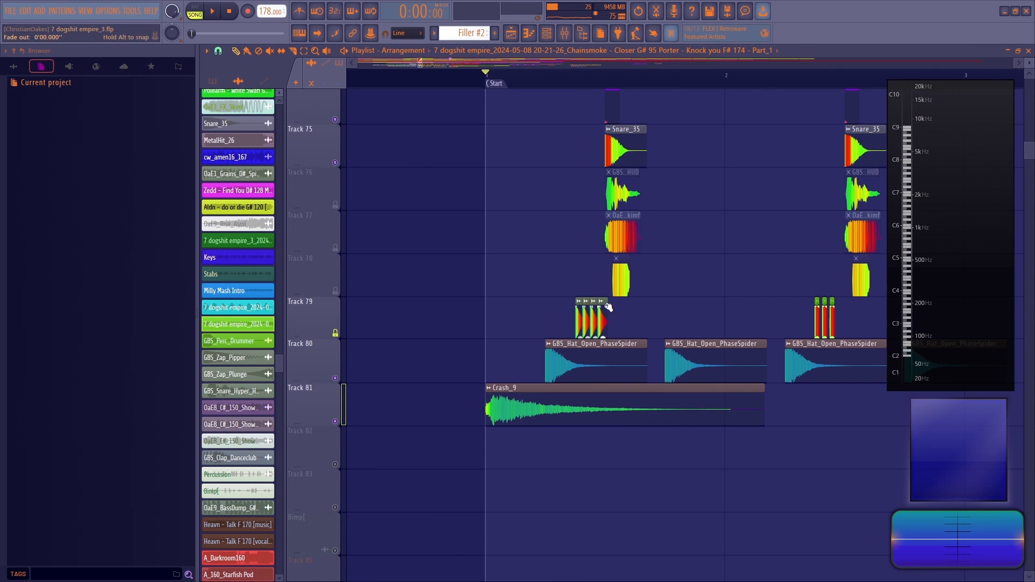
double_click(607, 301)
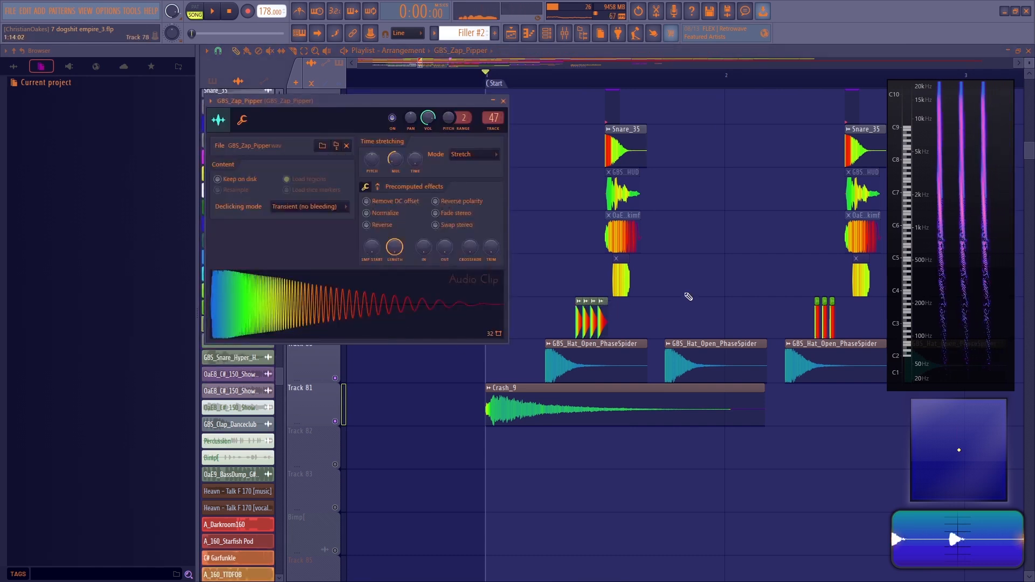
key(Escape)
double_click(835, 302)
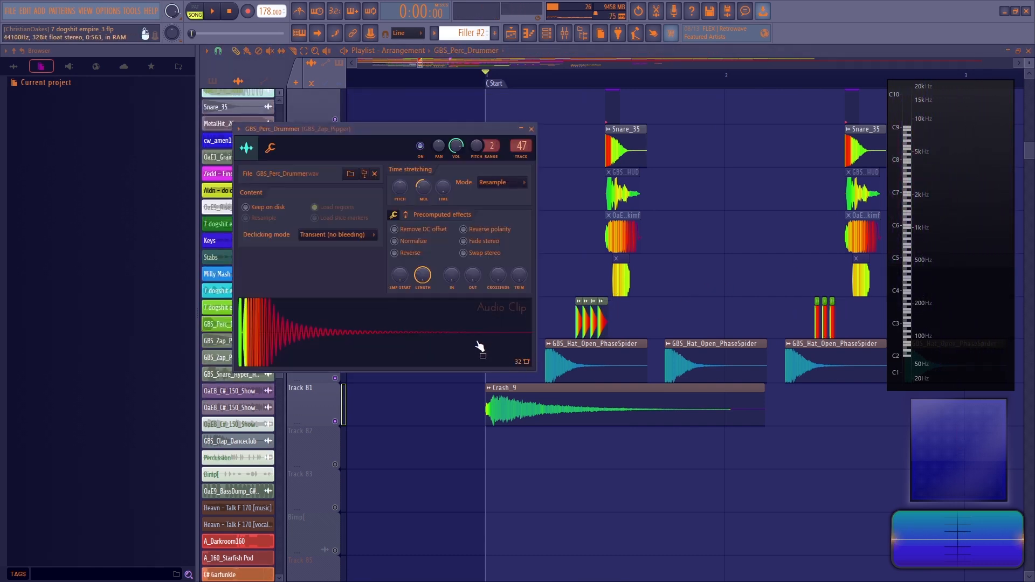
key(Escape)
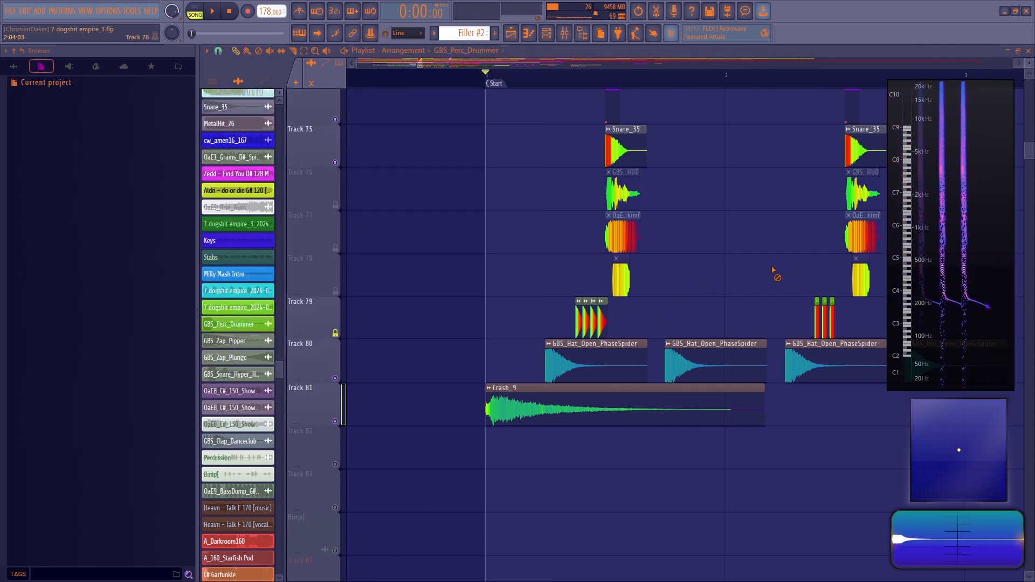
double_click(834, 302)
key(Escape)
Play the drop from the Start marker to hear the percussion fills of Track 79 with the drums
key(space)
scroll(701, 87, down, 3)
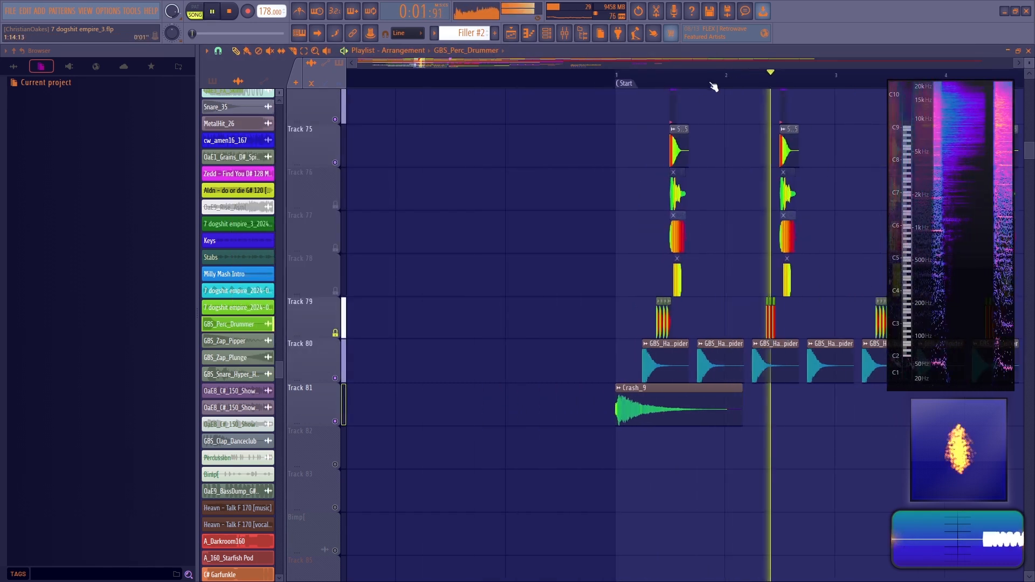
drag(421, 62, 424, 62)
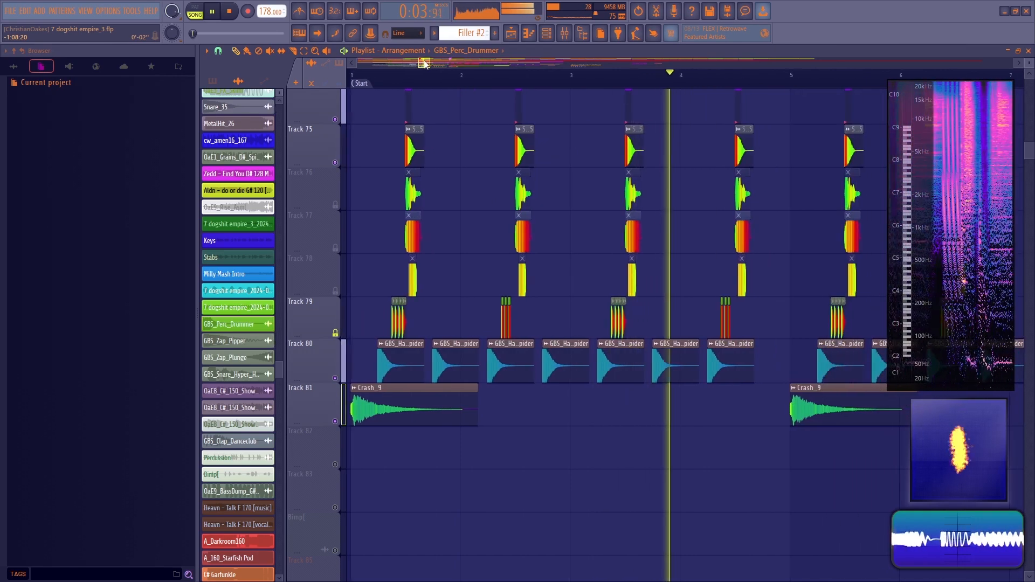
key(space)
Isolate the snare layers on Tracks 76 to 78, adjust the playlist snap setting, and solo Track 77
scroll(424, 63, down, 2)
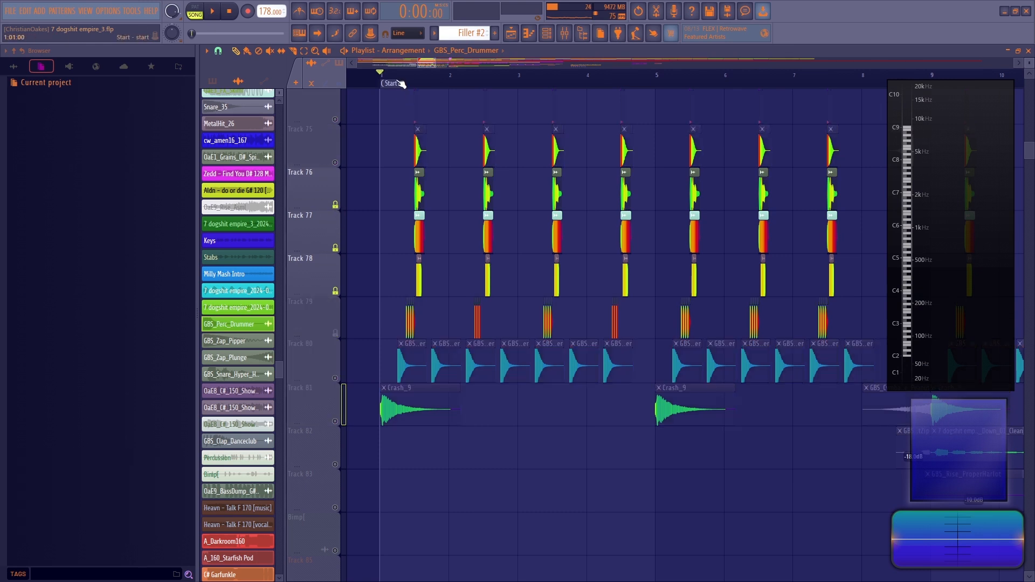
click(218, 51)
click(227, 173)
click(335, 248)
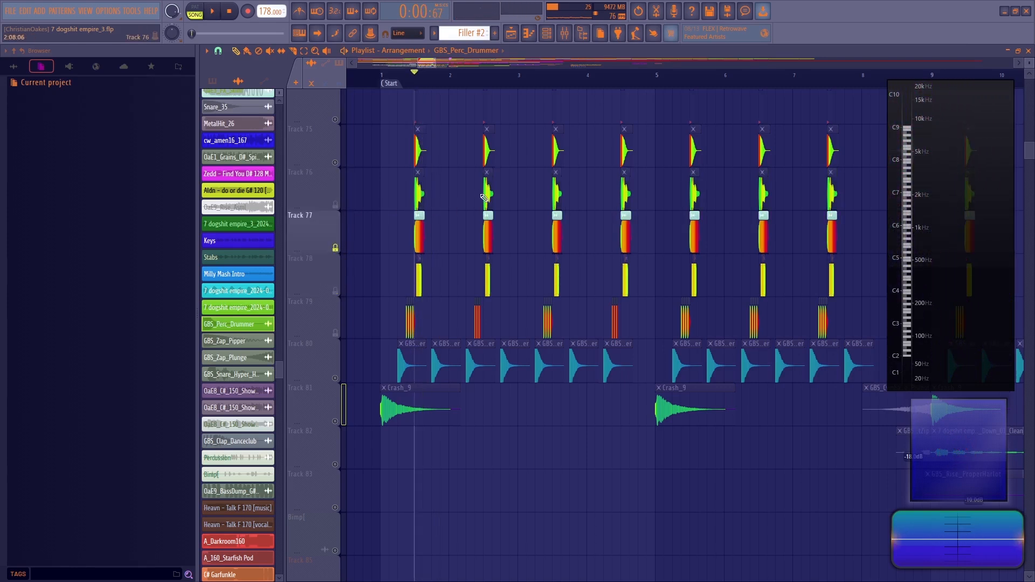
Re-enable all the drum layers on Tracks 72 to 81 and play the drop from the Start marker
click(335, 249)
key(space)
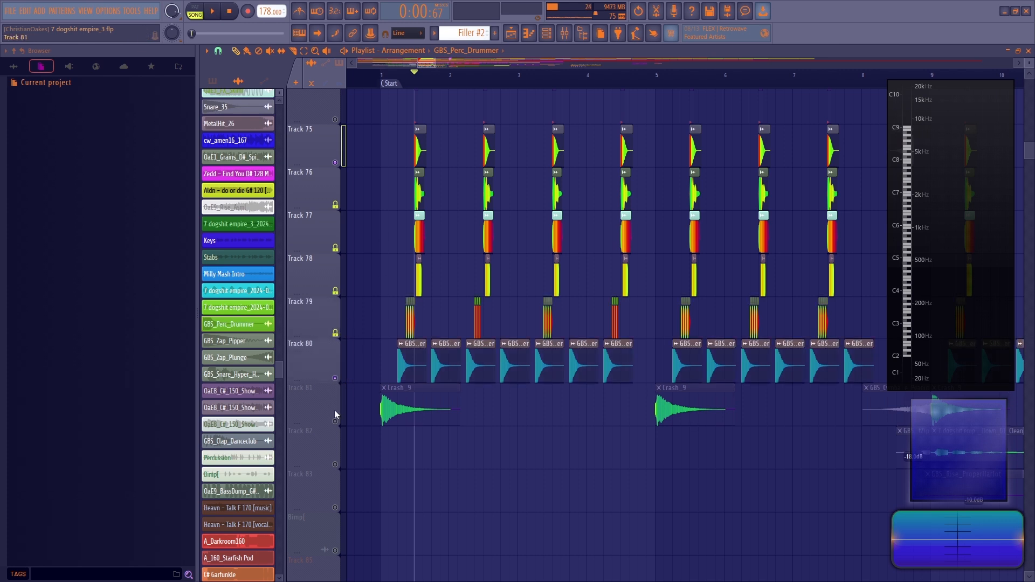
scroll(439, 305, up, 2)
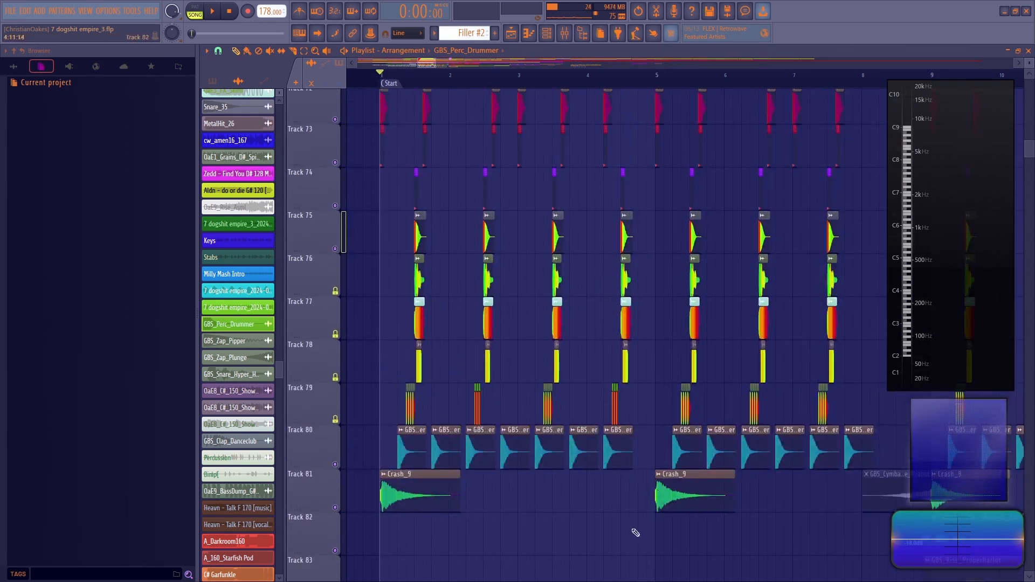
key(space)
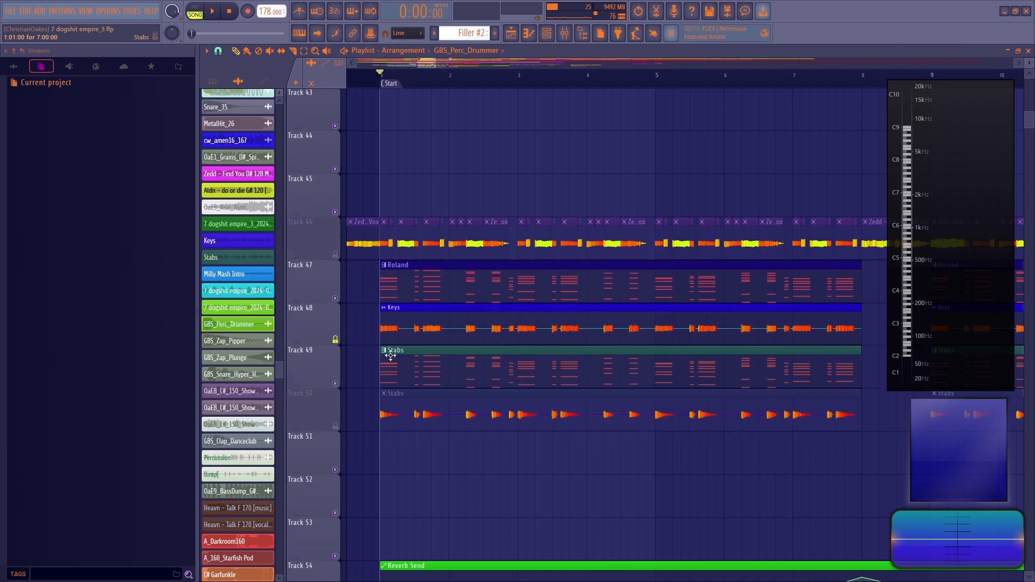
Isolate the Roland and Keys tracks (47 and 48) with the Reverb Send and audition them
scroll(341, 303, down, 1)
right_click(340, 295)
click(338, 254)
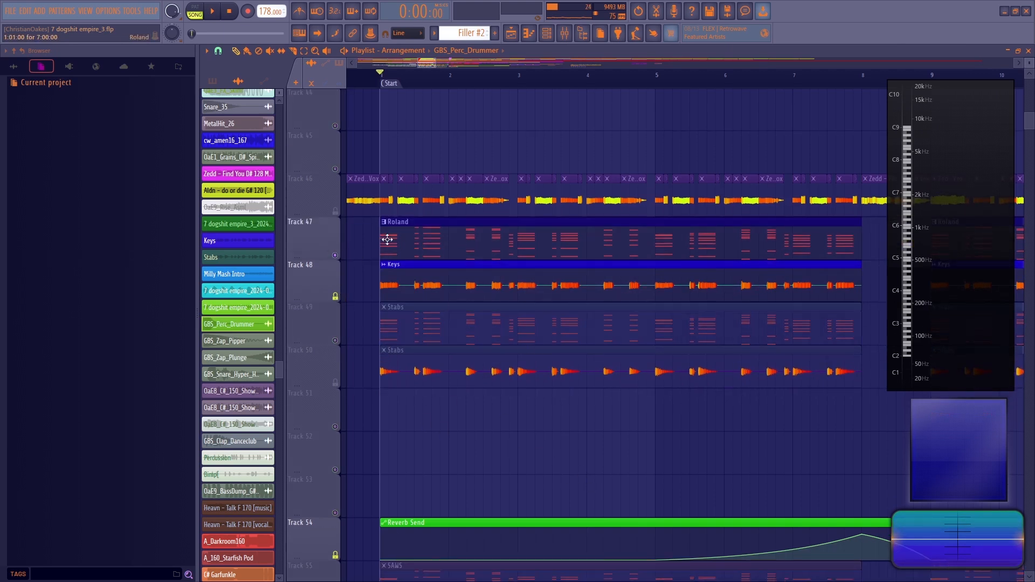
key(space)
scroll(491, 461, down, 1)
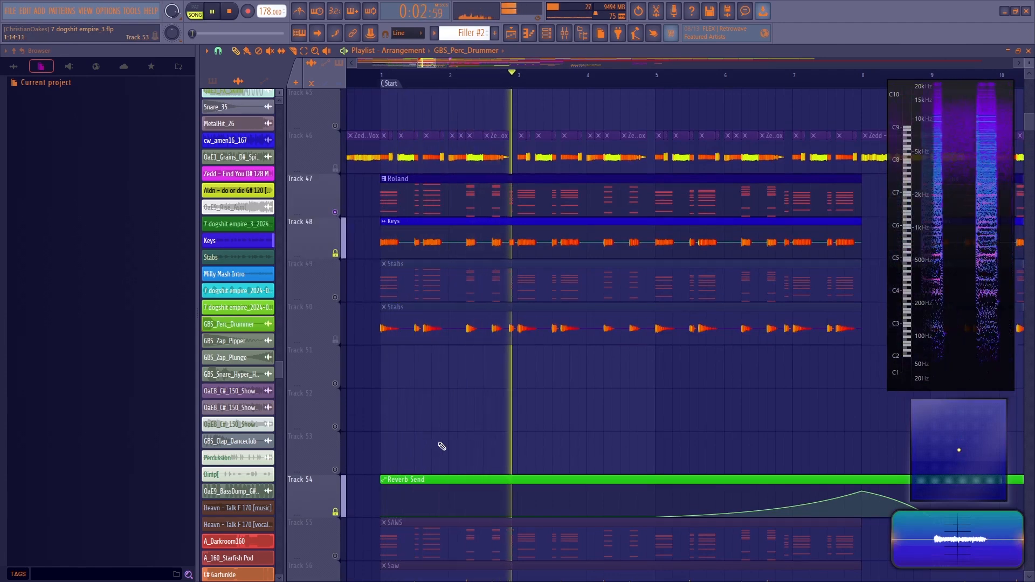
key(space)
Open the Stabs pattern's notes and inspect the oscillator and effects settings of its Serum patch
double_click(424, 295)
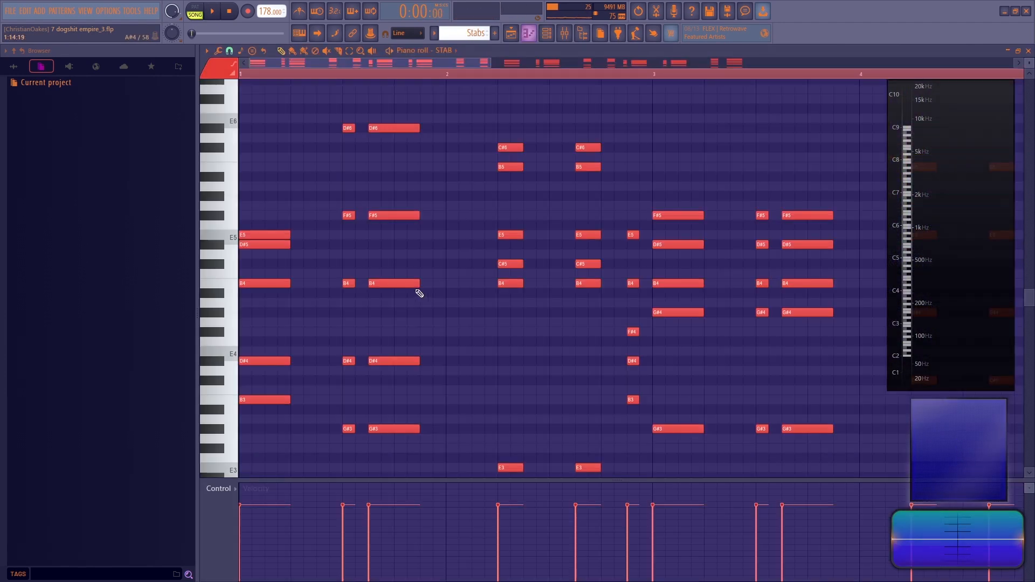
click(546, 36)
click(428, 229)
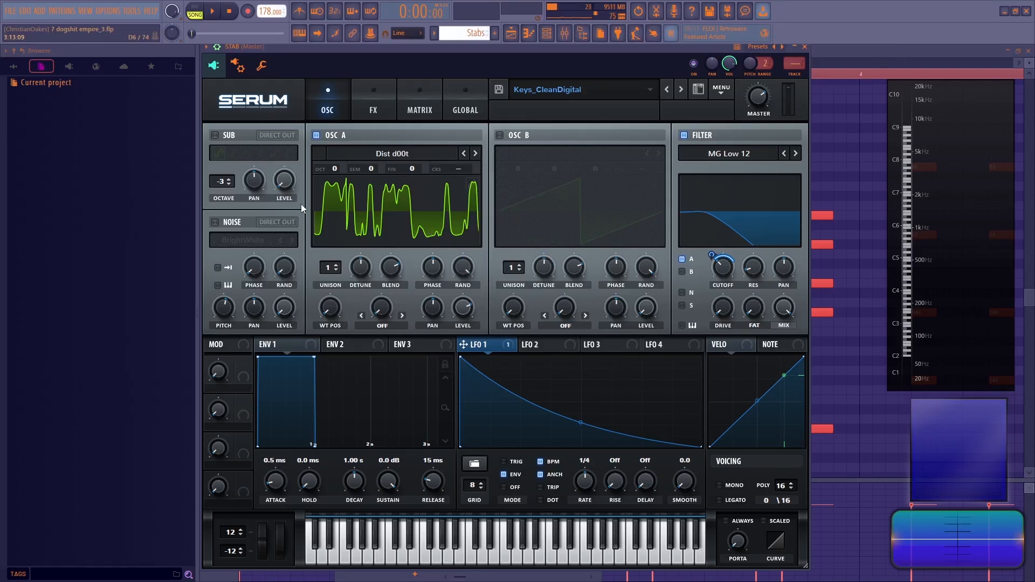
click(373, 108)
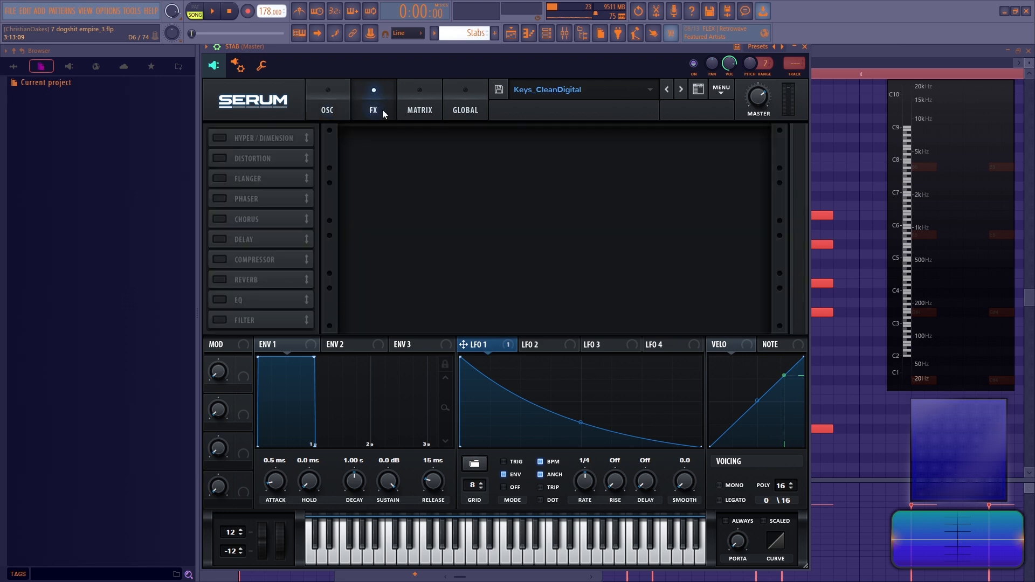
click(334, 112)
key(space)
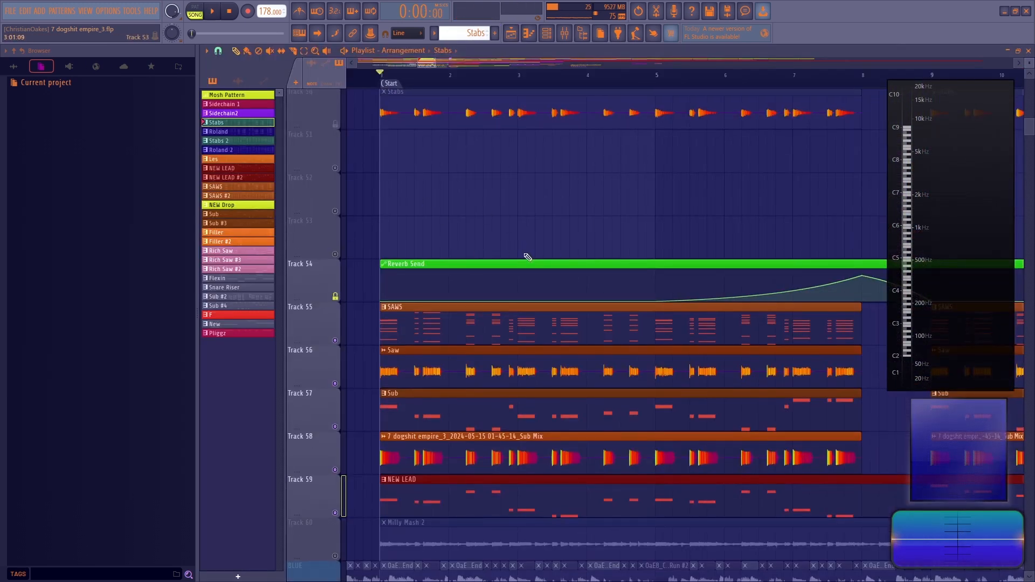
Audition the saw, sub and lead tracks, and unmute Keys Track 48 and Stabs Track 50 for another playback
scroll(561, 215, down, 3)
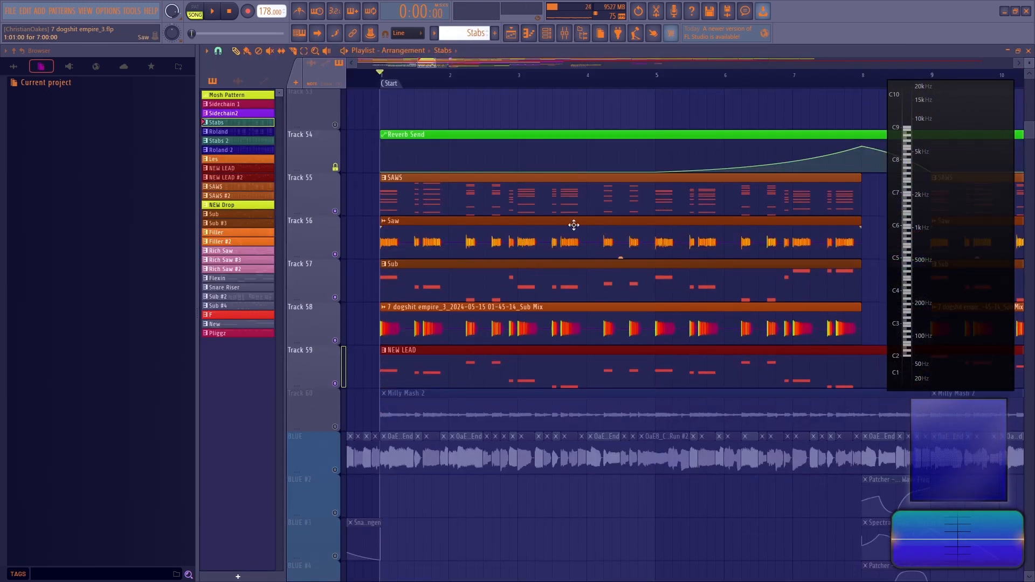
key(space)
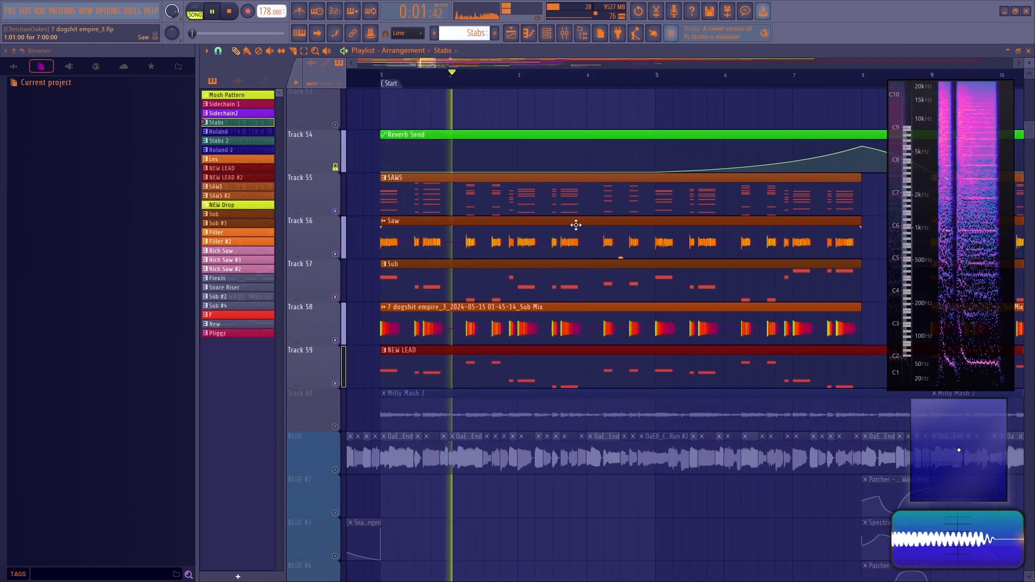
key(space)
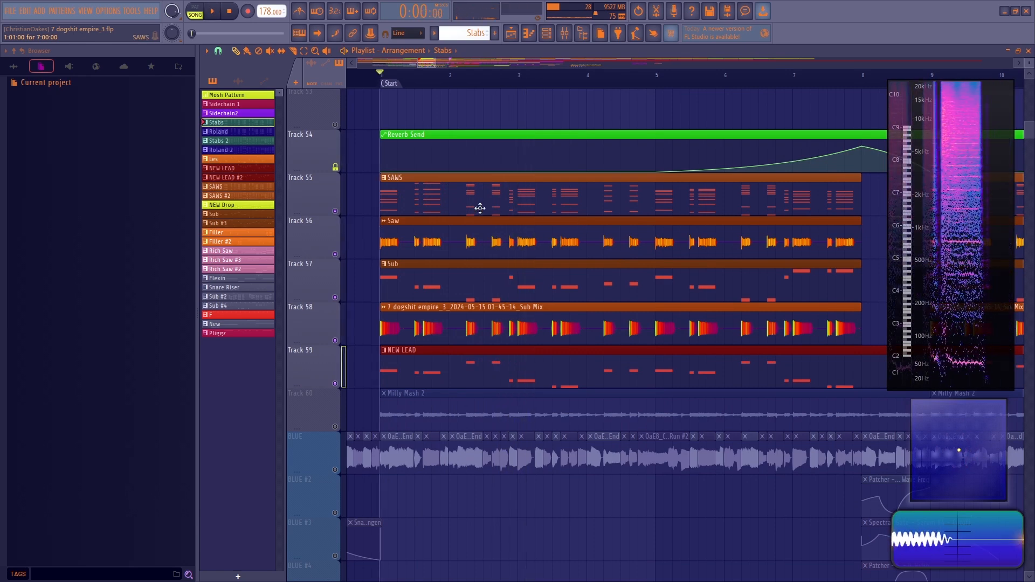
scroll(566, 230, up, 7)
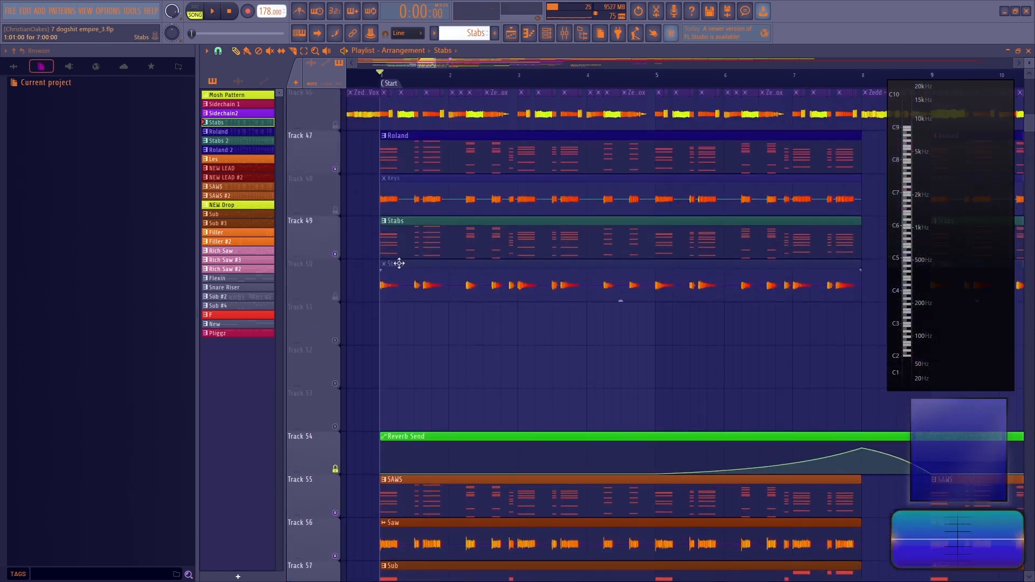
key(space)
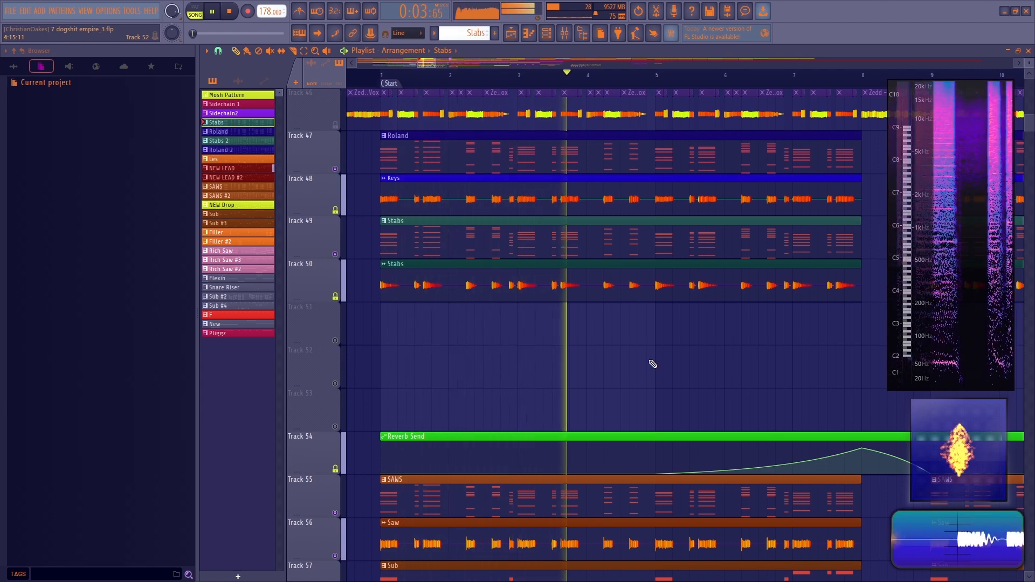
Isolate the chopped Zedd vocal on Track 46 and audition it from the Start marker
key(space)
scroll(653, 364, up, 3)
ctrl+click(335, 260)
click(336, 341)
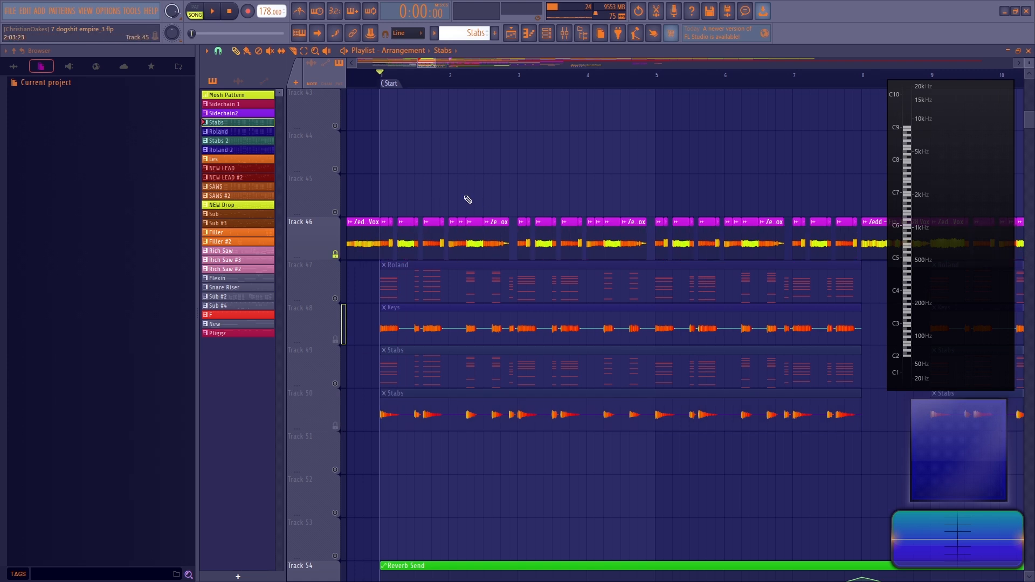
key(space)
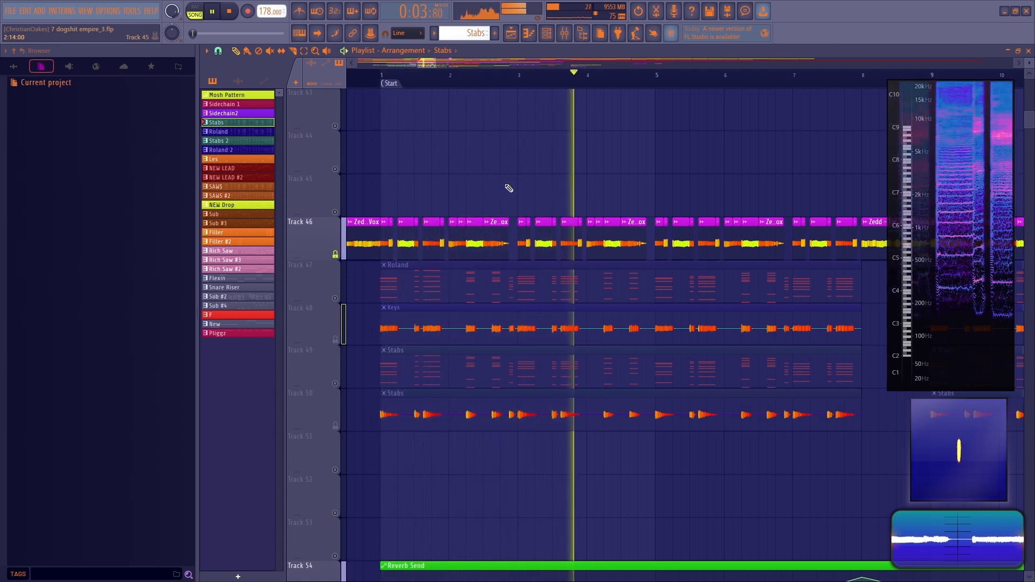
key(space)
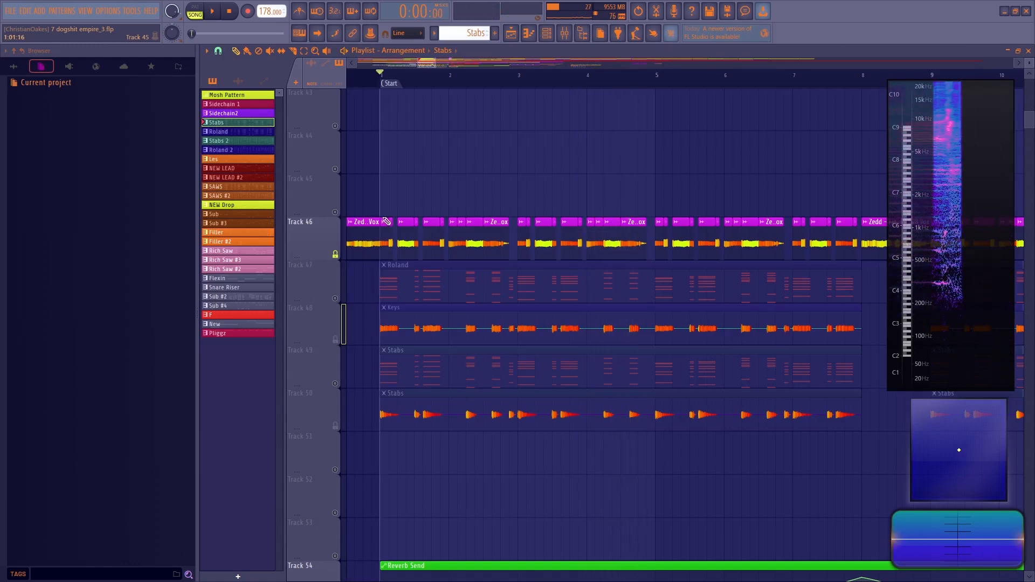
Place the uncut Zedd - Find You D# 128 Vox clip on Track 45 at the Start marker, mute Track 46 and audition it
drag(386, 222, 587, 185)
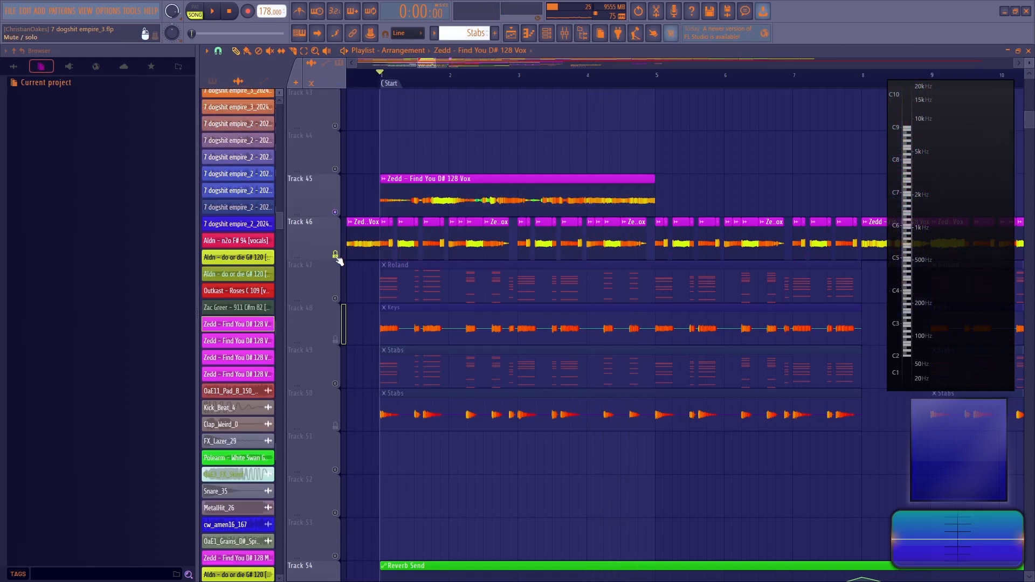
click(336, 255)
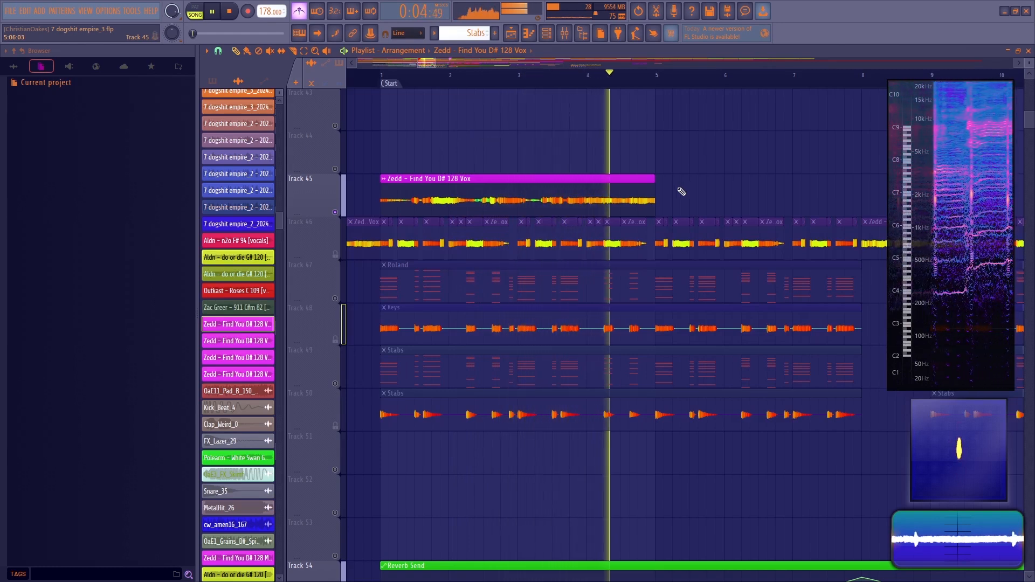
key(space)
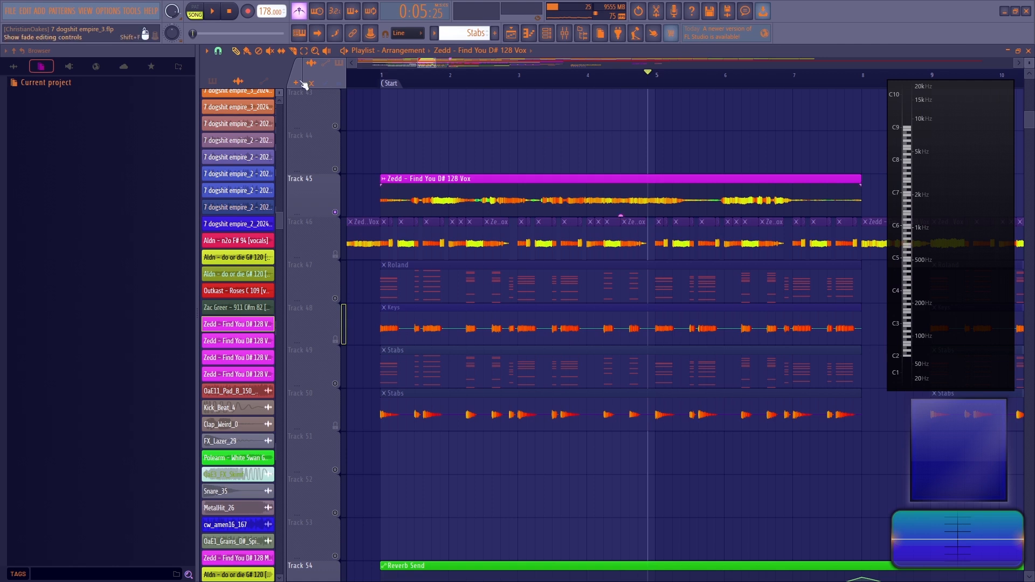
Set the snap to 1/2 beat and cut the Track 45 vocal down to one short chop at the Start marker
click(218, 51)
click(233, 194)
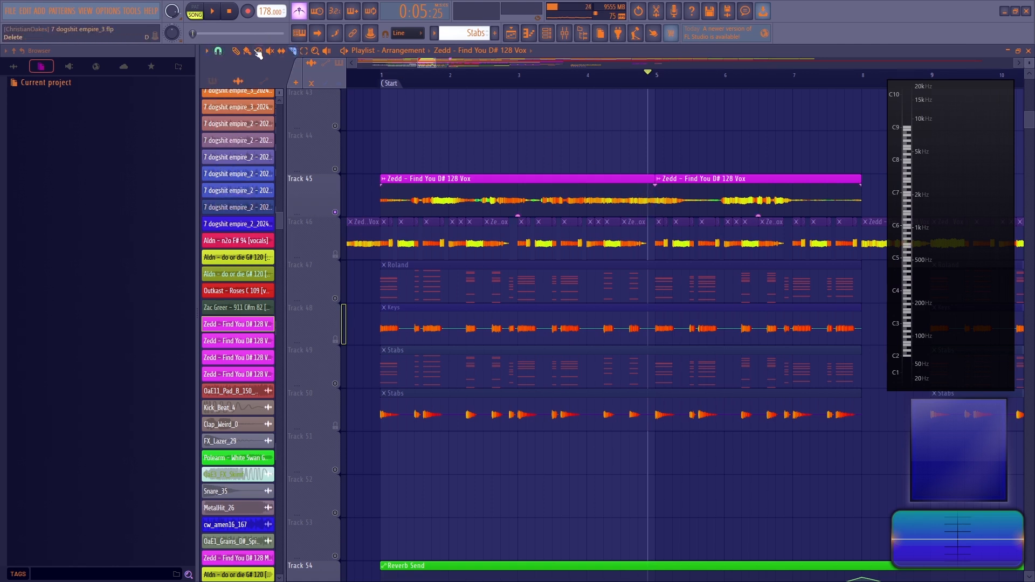
right_click(587, 186)
drag(680, 179, 458, 197)
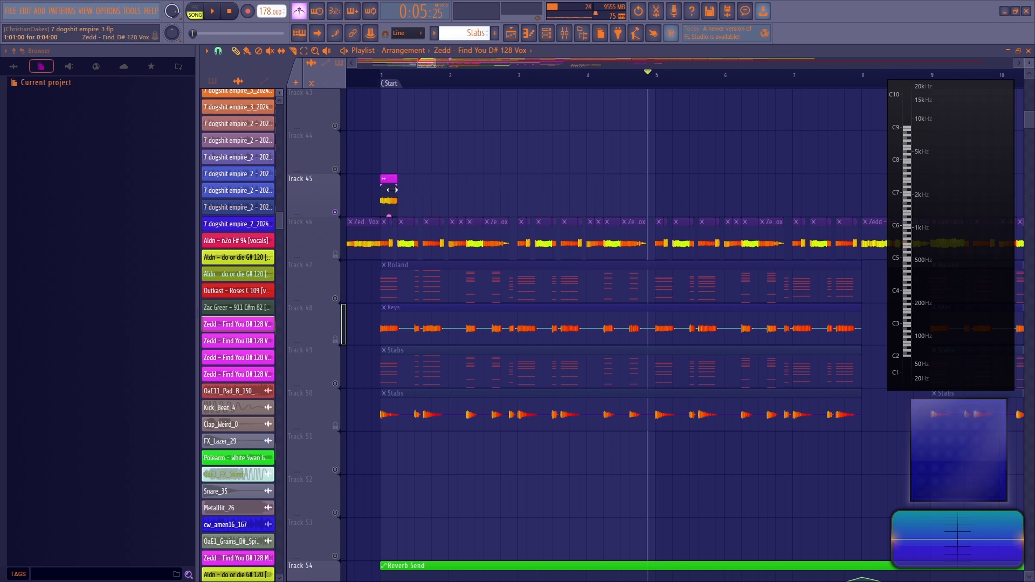
scroll(386, 79, up, 4)
click(380, 73)
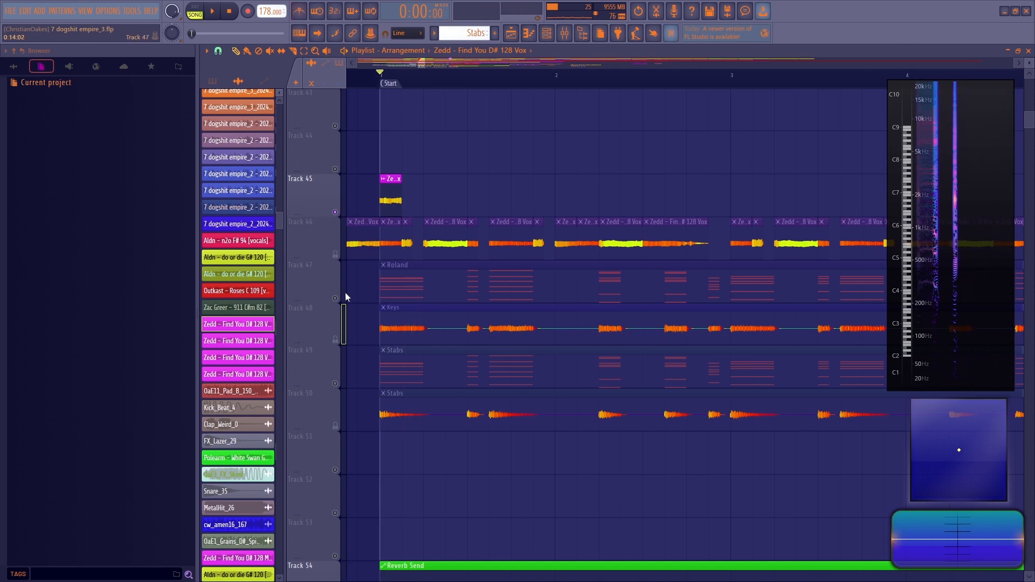
Unmute Keys Track 48 and place the vocal chop at 1:05 with a length of four steps, then audition both
click(335, 344)
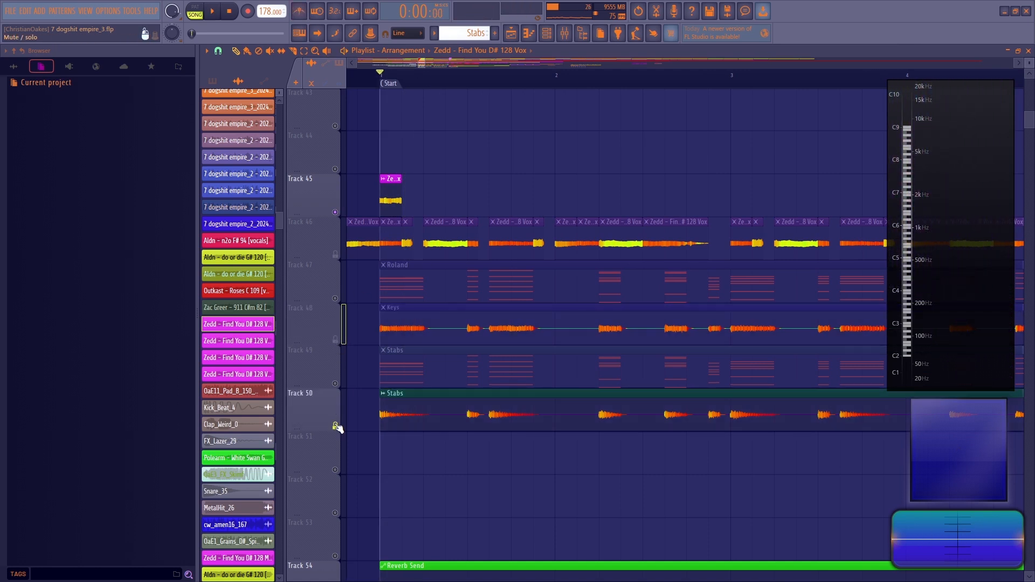
click(334, 338)
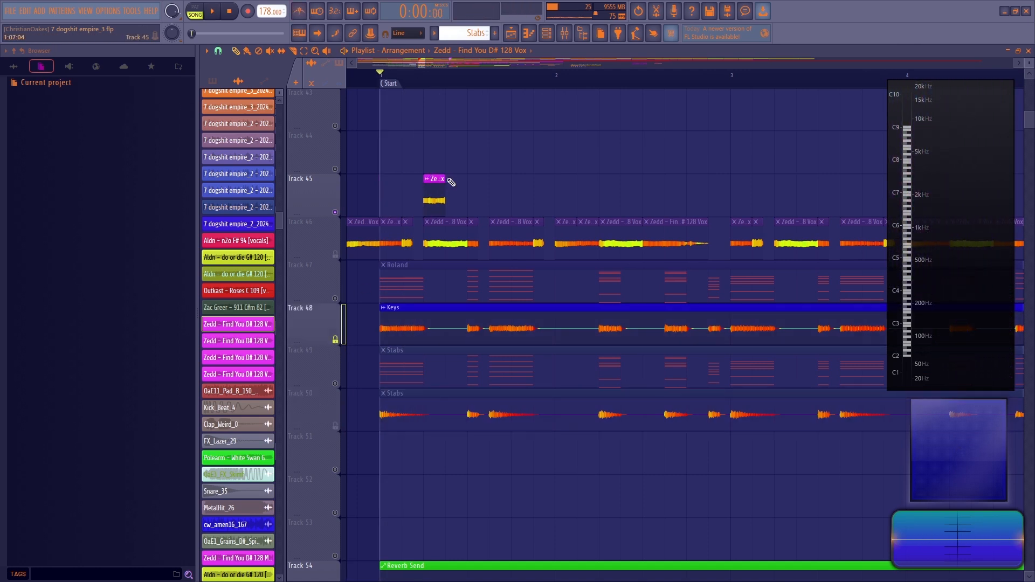
key(space)
key(space)
drag(445, 179, 469, 179)
key(space)
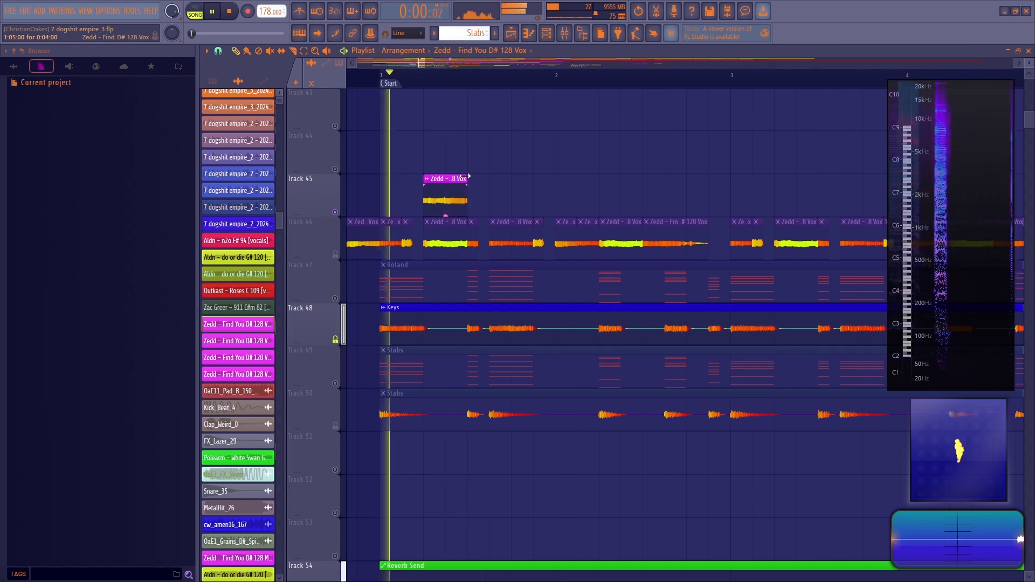
Add a second four-step vocal chop at 1:13 and slip its audio with the snap set to none
click(536, 195)
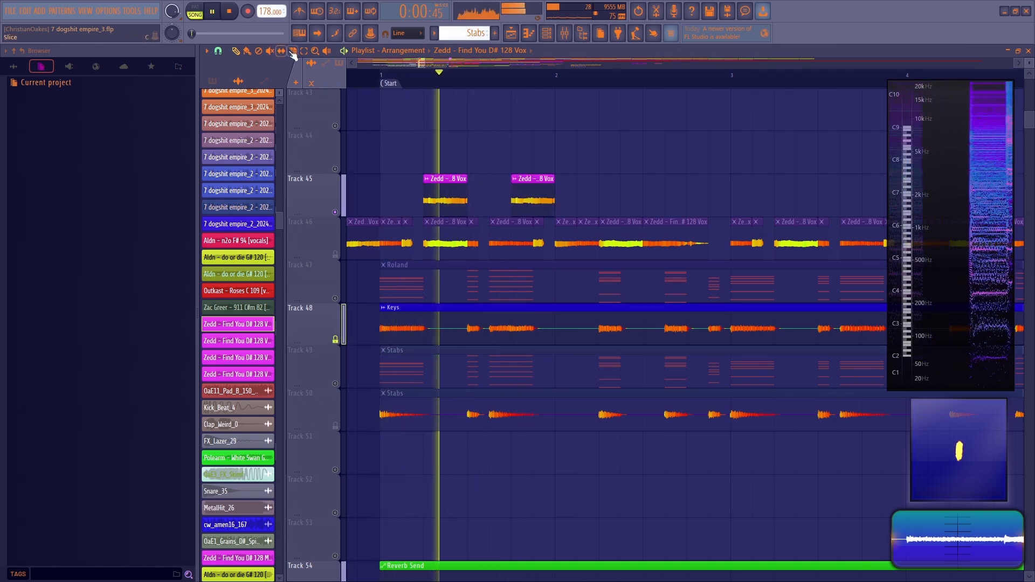
key(space)
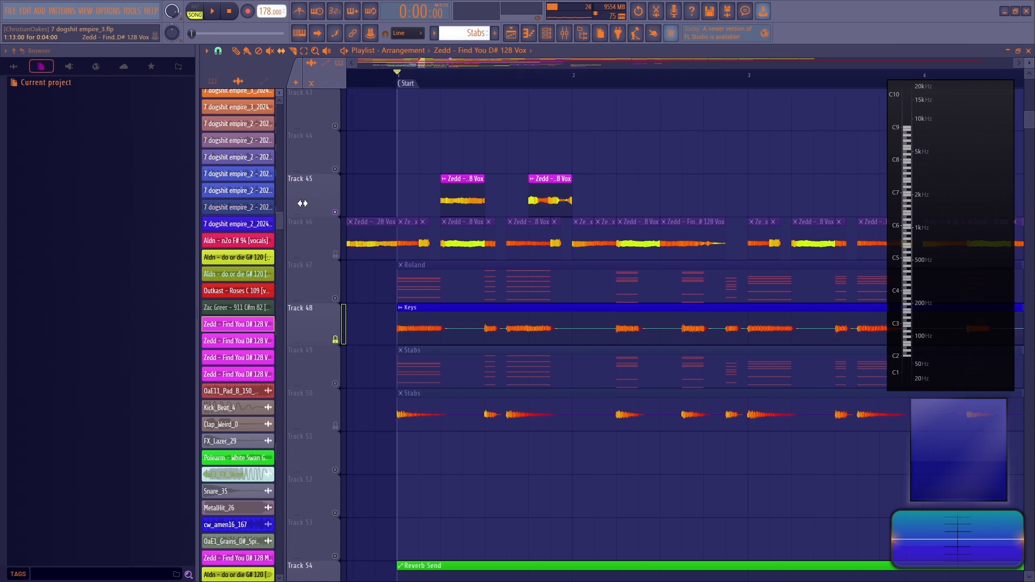
key(space)
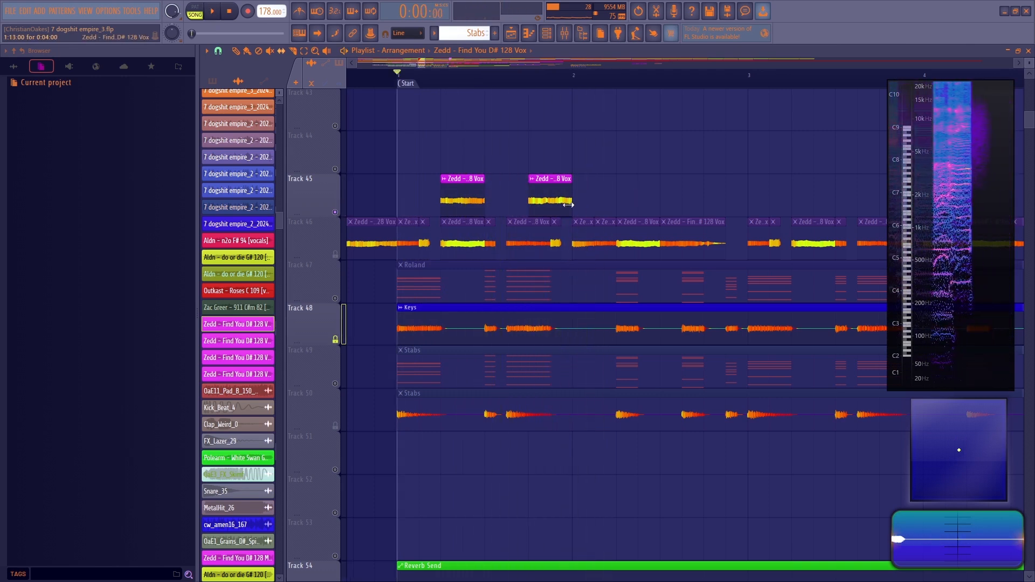
click(218, 50)
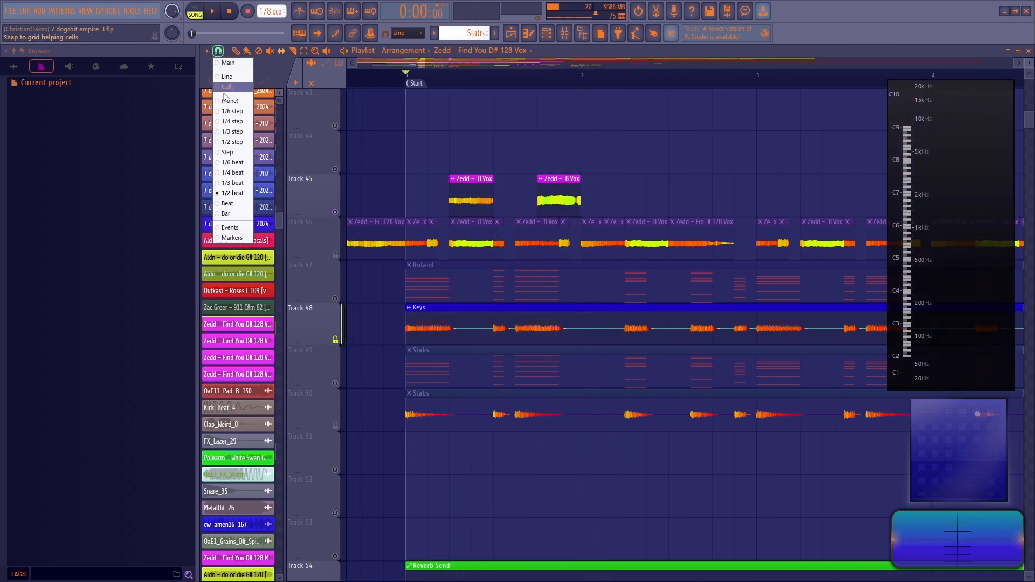
click(231, 101)
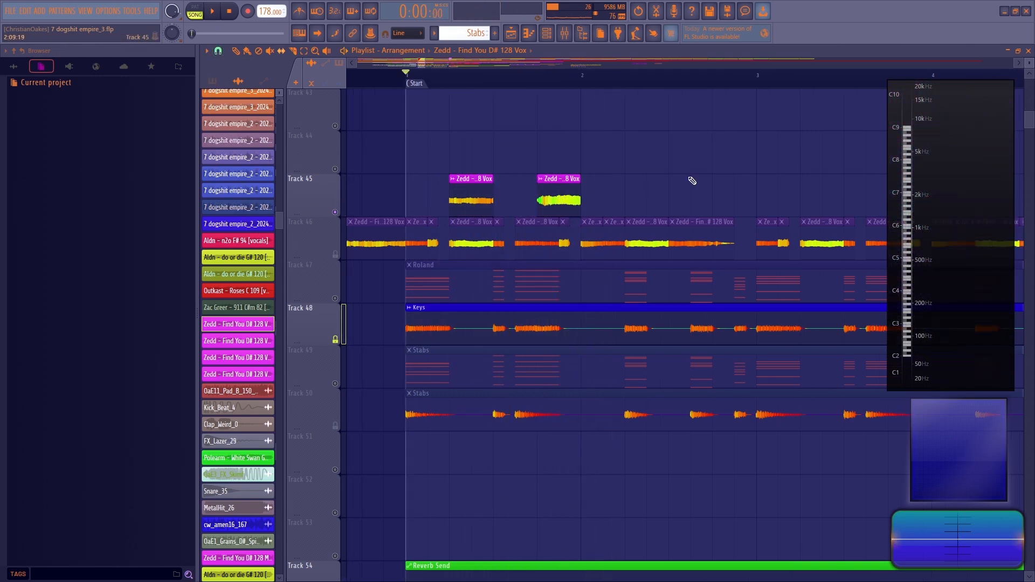
key(space)
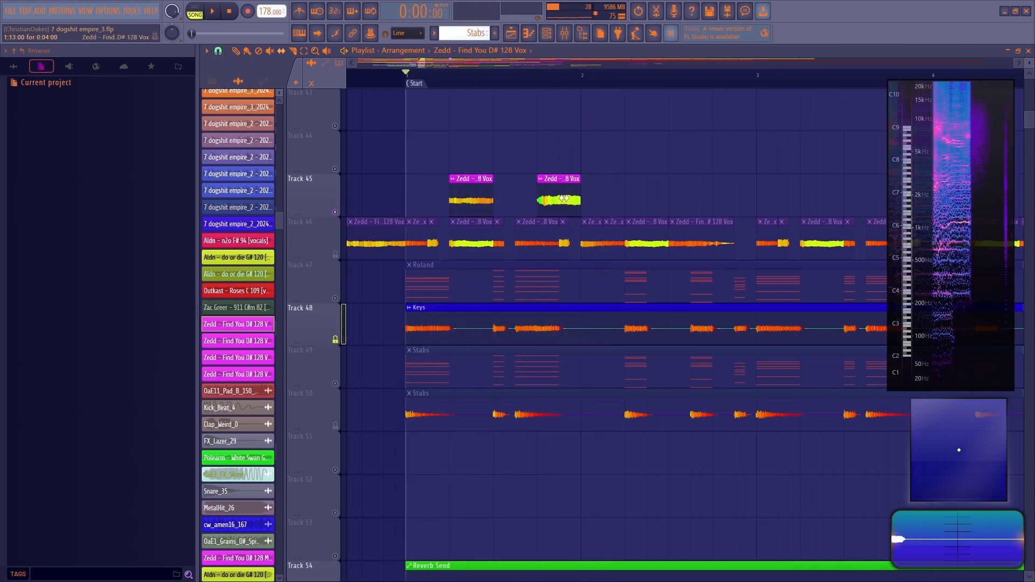
Add vocal chops at the Start marker, 1:11, 2:05 and 2:13, and slip the audio inside the one-step chop at 1:11
click(218, 51)
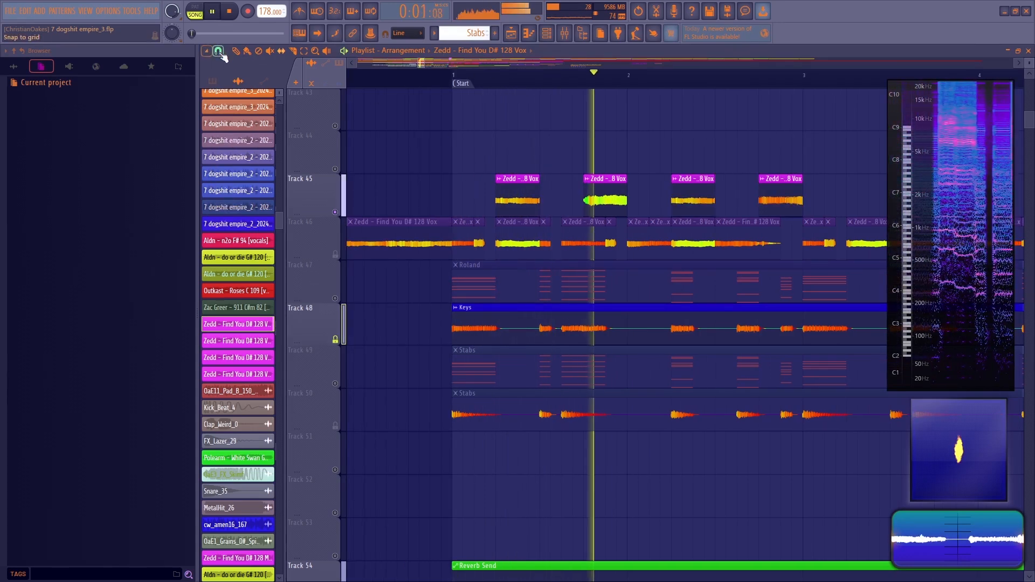
click(217, 50)
click(232, 99)
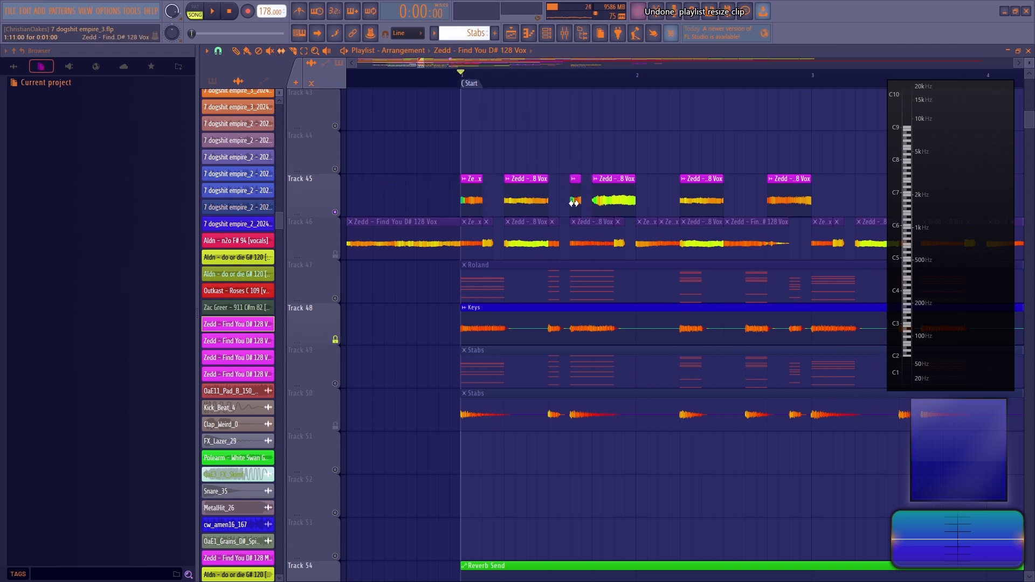
key(space)
key(space)
drag(575, 201, 471, 204)
key(space)
key(space)
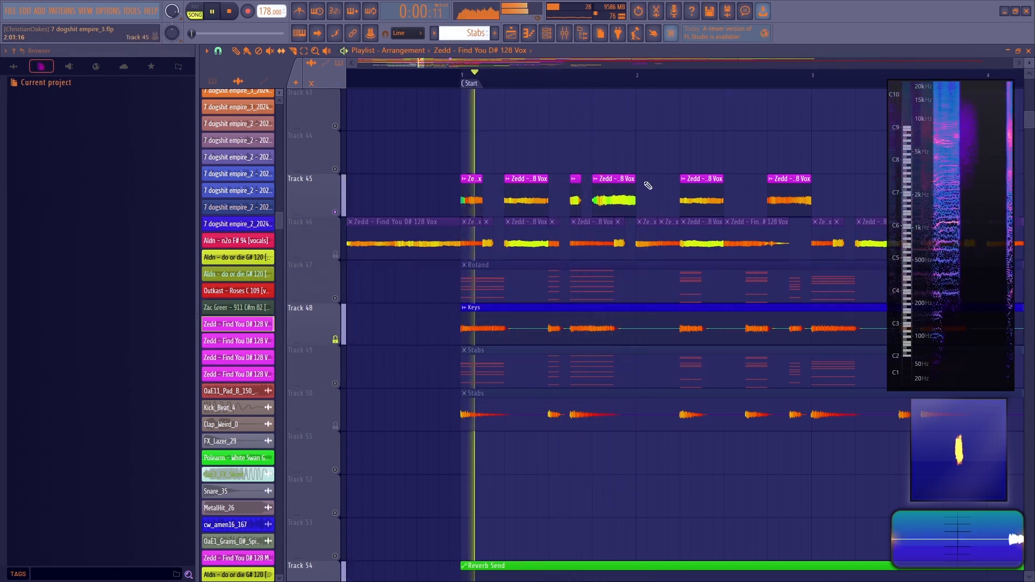
click(654, 184)
click(673, 157)
right_click(675, 153)
key(space)
key(space)
right_click(663, 186)
Add a two-step vocal chop at 2:09 on Track 45 and audition the pattern with the keys
click(730, 186)
drag(735, 178, 746, 178)
key(space)
key(space)
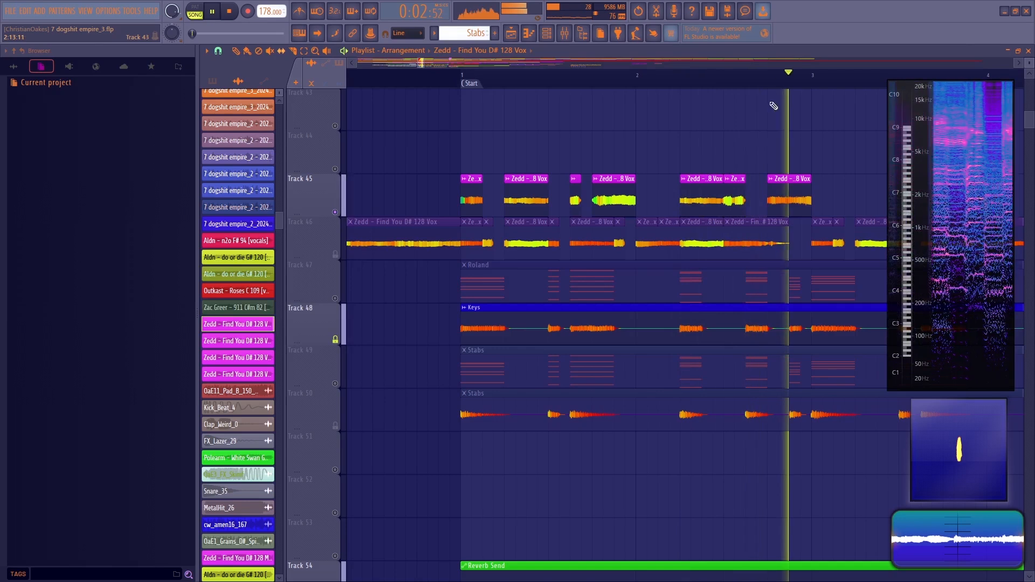
key(space)
key(space)
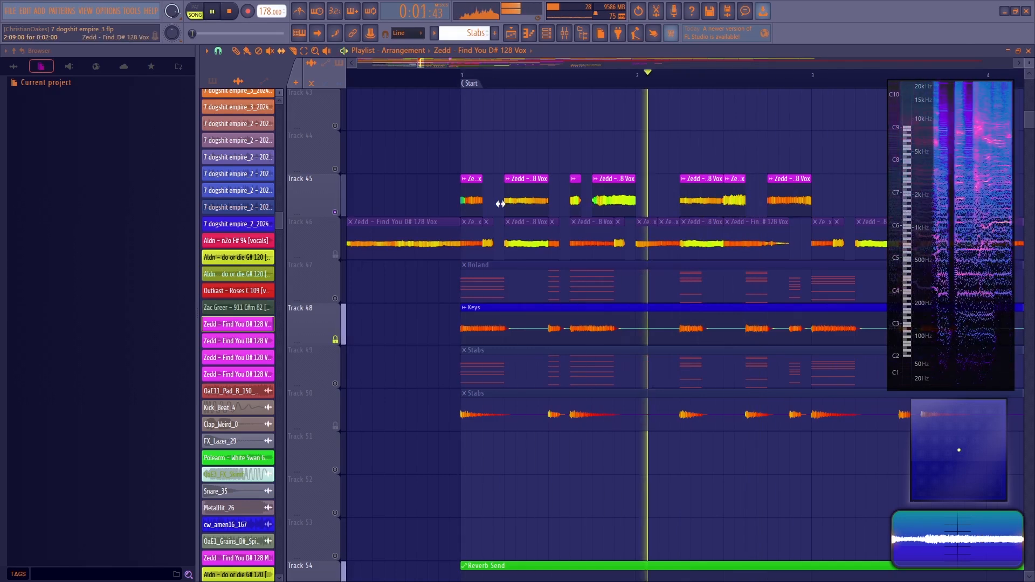
Select all the vocal chops in bars 1 and 2 on Track 45 and duplicate them into bars 3 and 4
key(space)
ctrl+drag(441, 197, 810, 182)
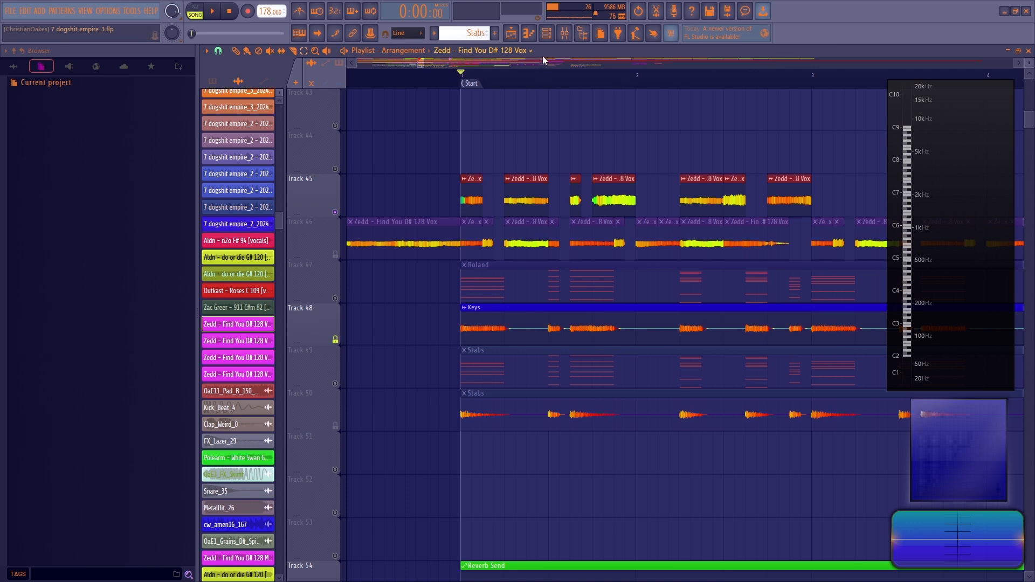
scroll(602, 96, down, 3)
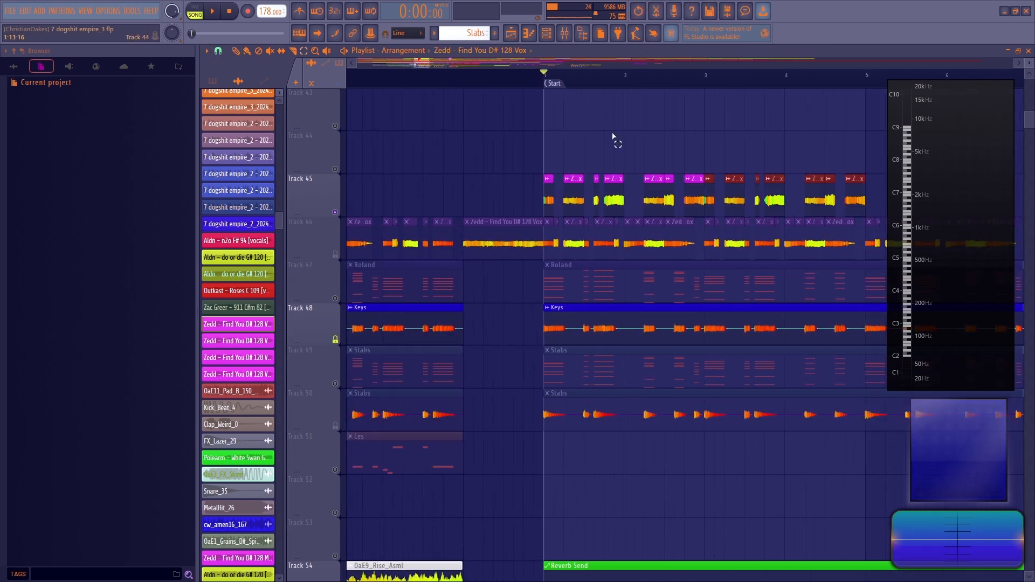
scroll(651, 74, down, 3)
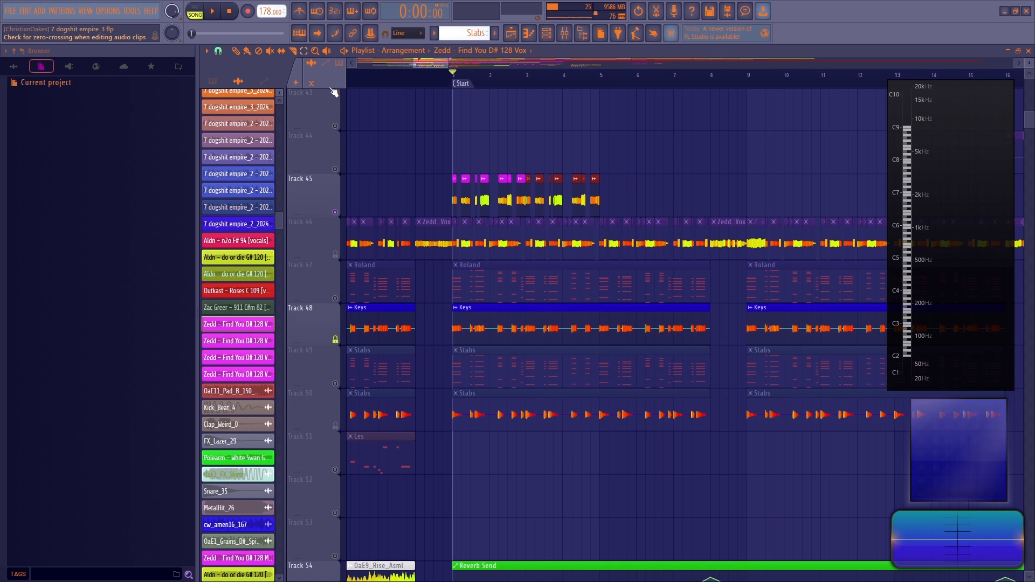
scroll(549, 81, up, 4)
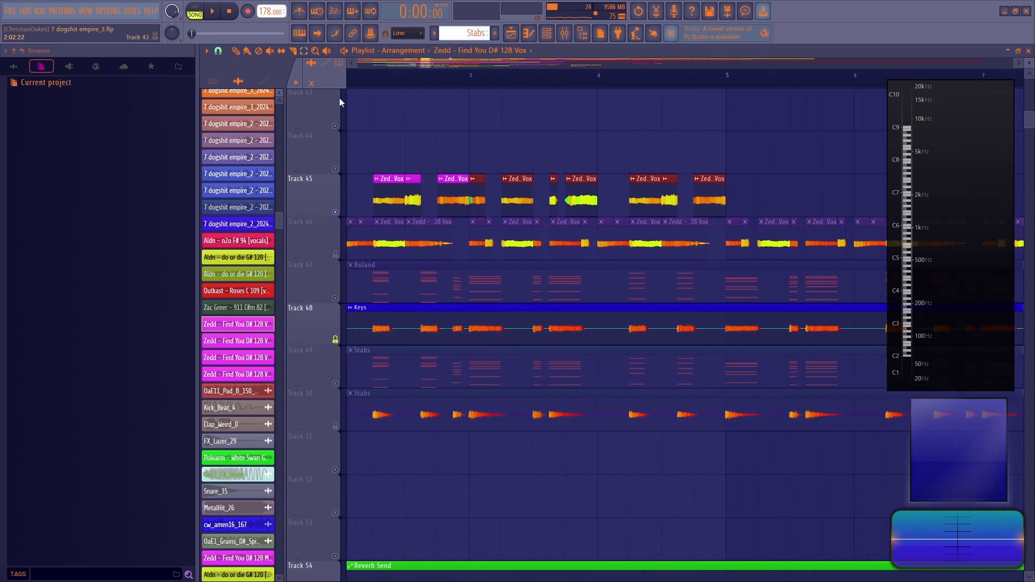
Shorten the last vocal chop at 4:13 to one step, repeat it as a three-part stutter and play it
drag(478, 200, 477, 176)
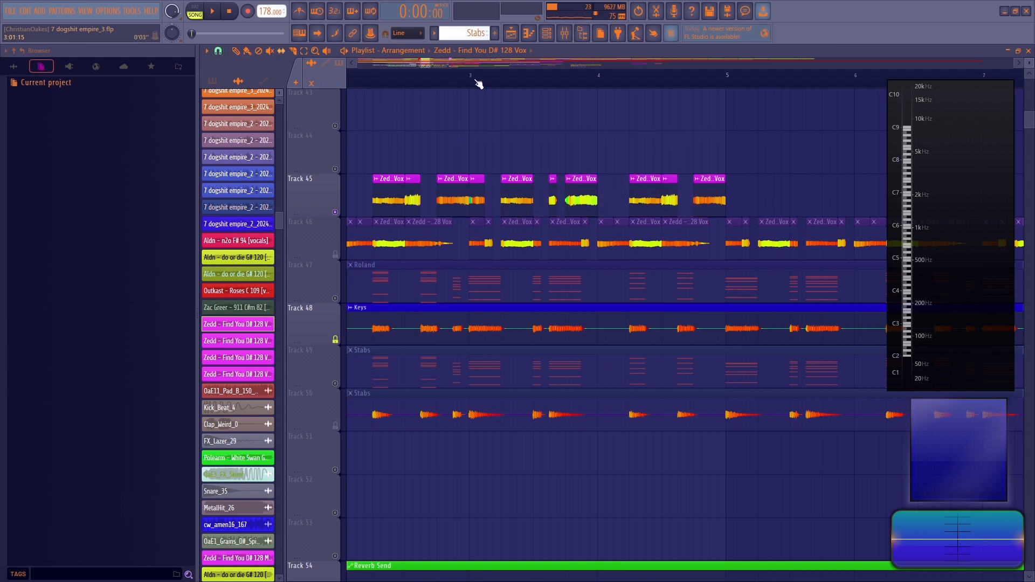
drag(725, 183, 697, 184)
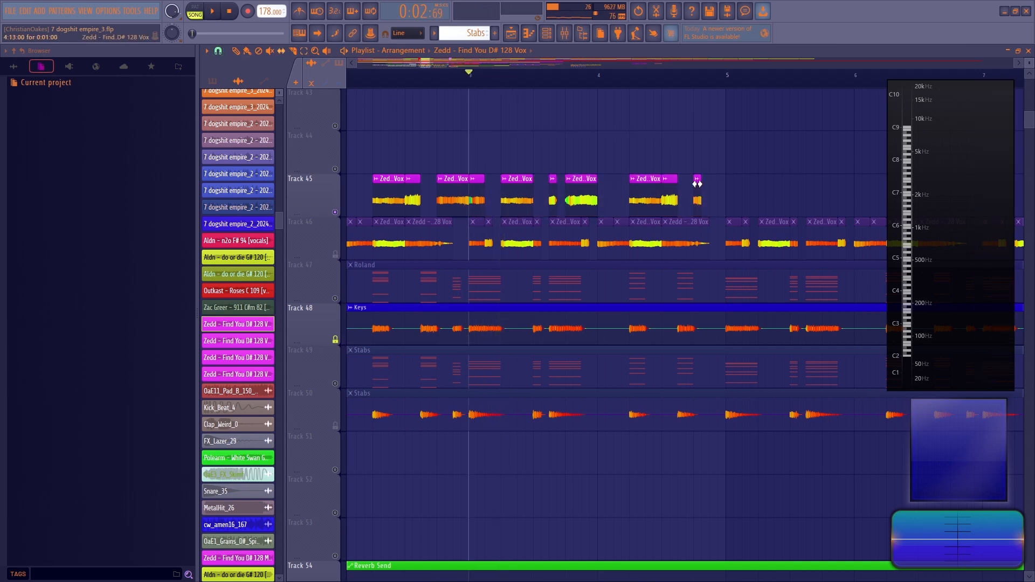
key(space)
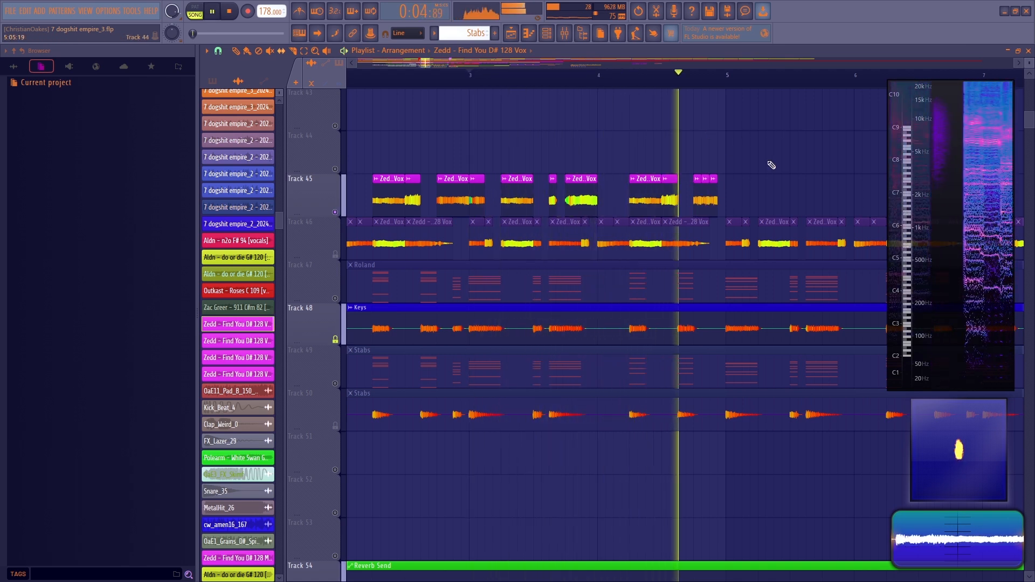
Replace the stutter with a single four-step chop at 4:13, slip its audio and audition the chop pattern
drag(717, 187, 406, 187)
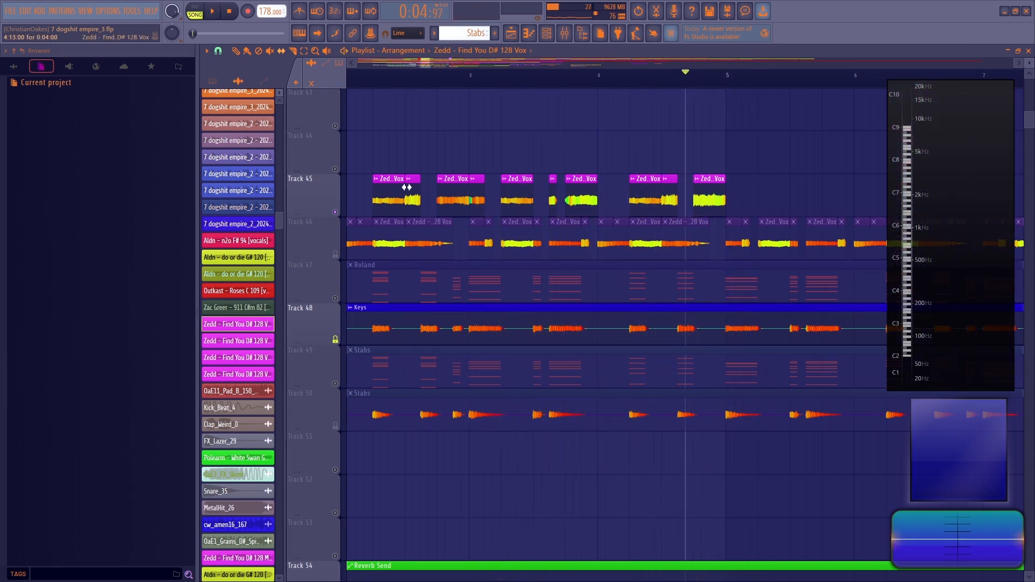
key(space)
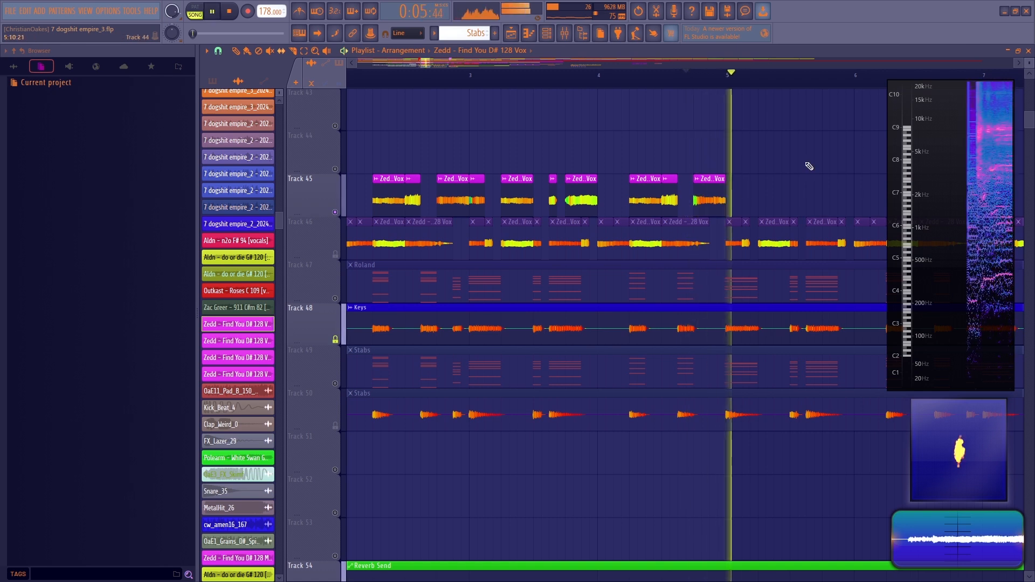
key(space)
click(602, 79)
key(space)
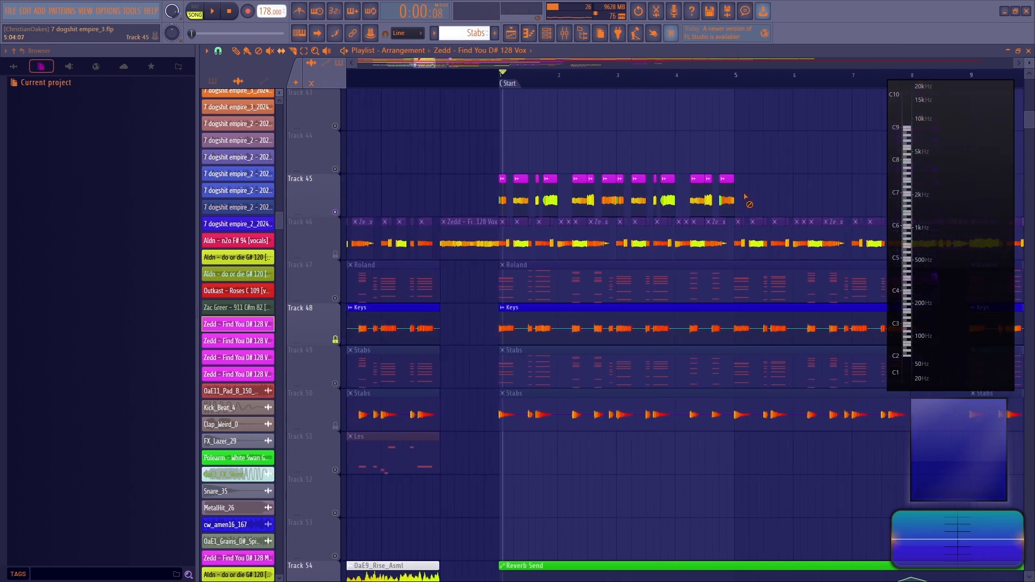
Delete all the vocal chops on Track 45 and unmute the chopped vocal on Track 46
drag(745, 195, 485, 181)
click(336, 255)
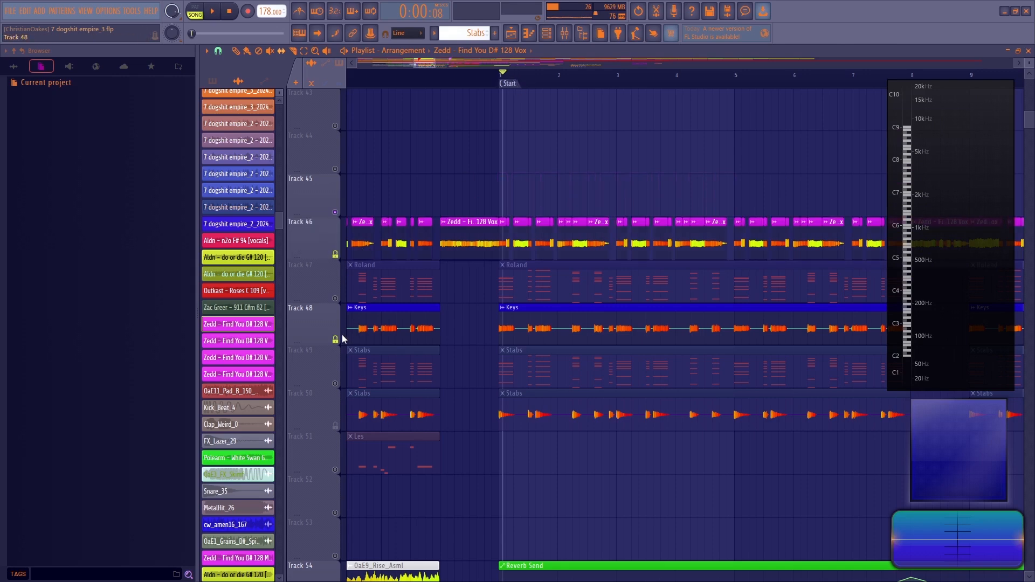
Set the playlist snap to Bar
scroll(569, 81, down, 3)
drag(446, 63, 454, 64)
click(219, 51)
click(235, 215)
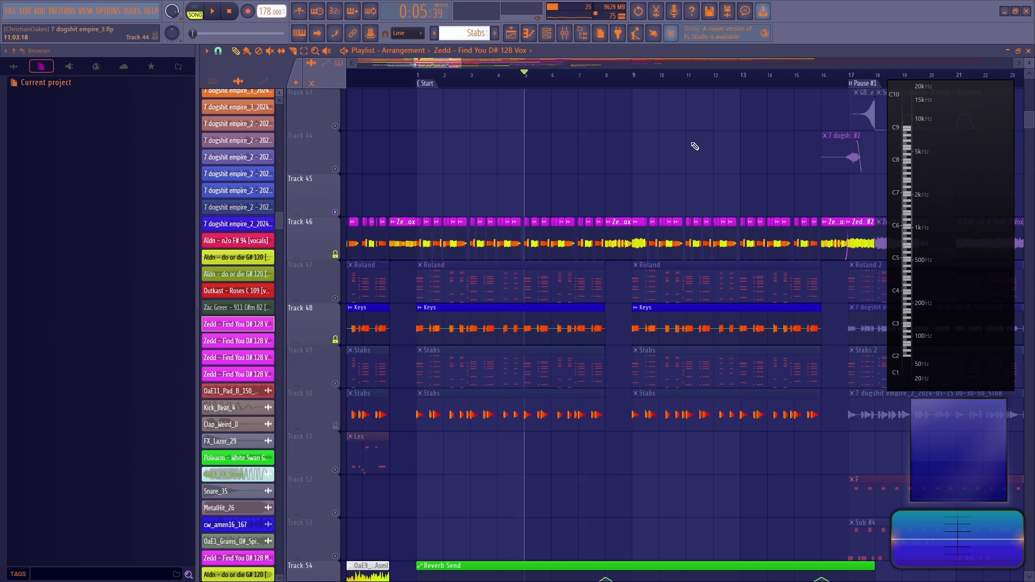
Play the chopped Zedd vocal on Track 46 together with the keys on Track 48 from bar 5
key(space)
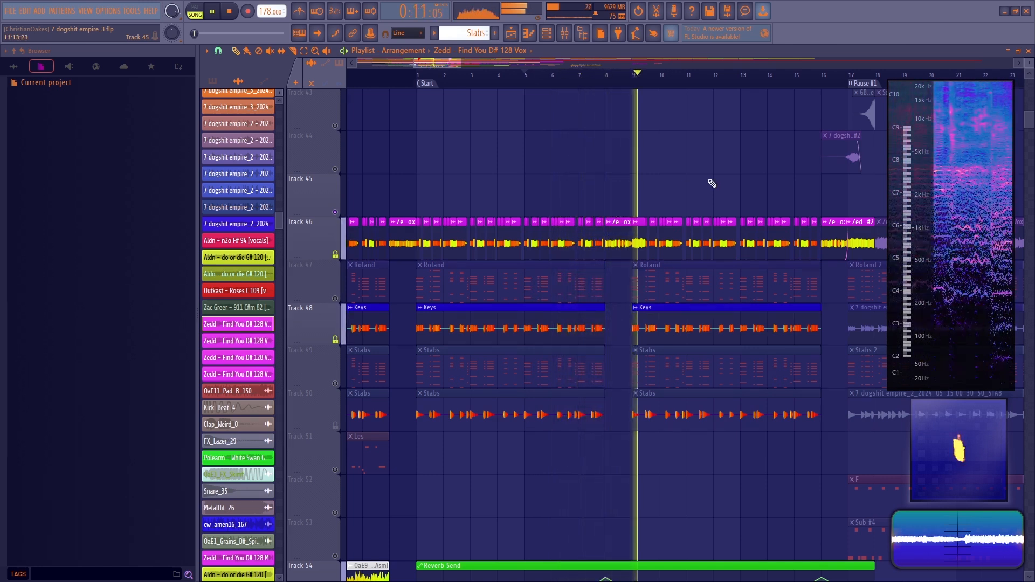
key(space)
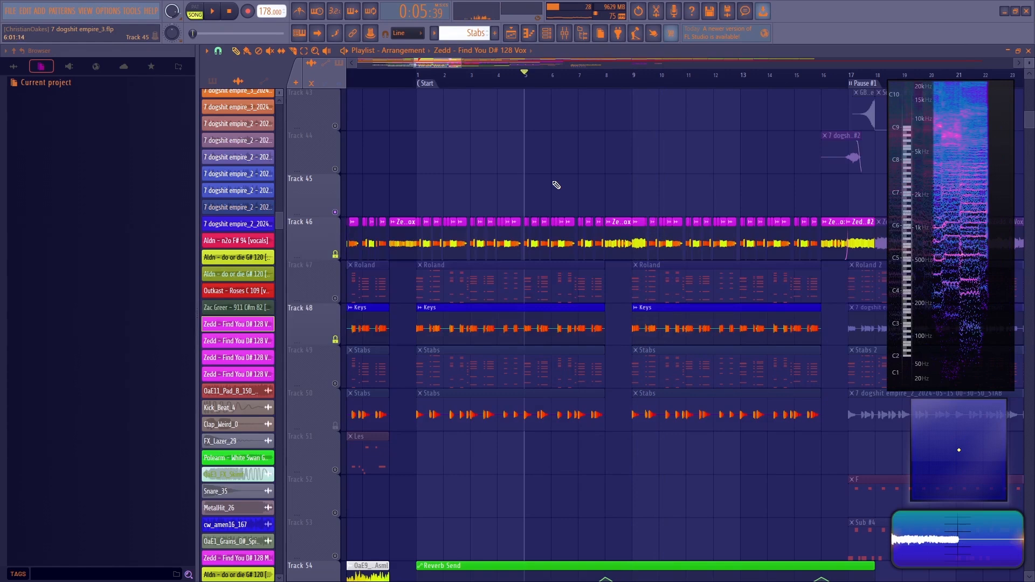
scroll(369, 274, up, 5)
scroll(658, 168, down, 5)
scroll(659, 83, up, 2)
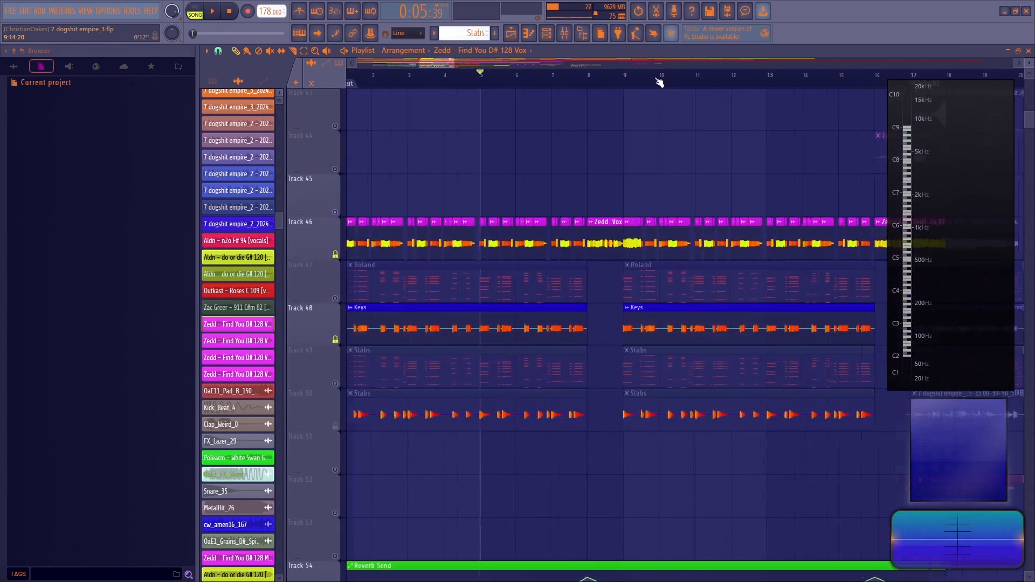
scroll(499, 104, down, 2)
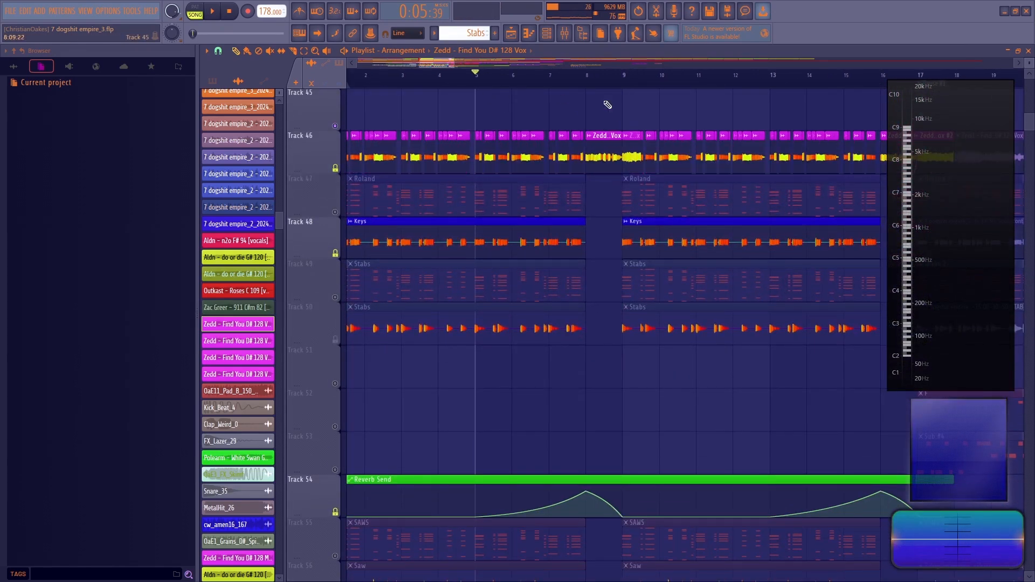
Replay the vocal chops with the keys, including a second pass starting at bar 9
key(space)
key(space)
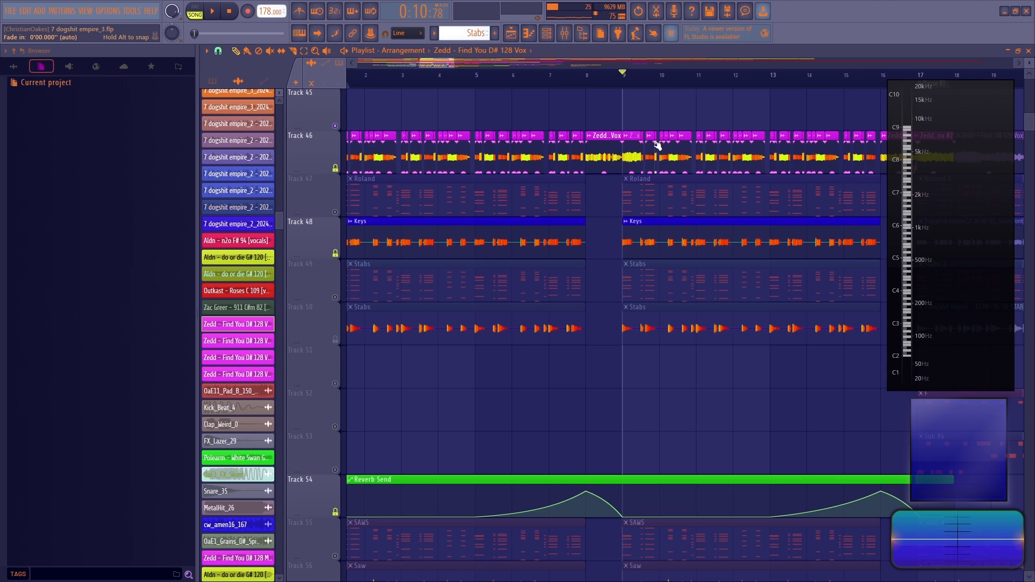
key(space)
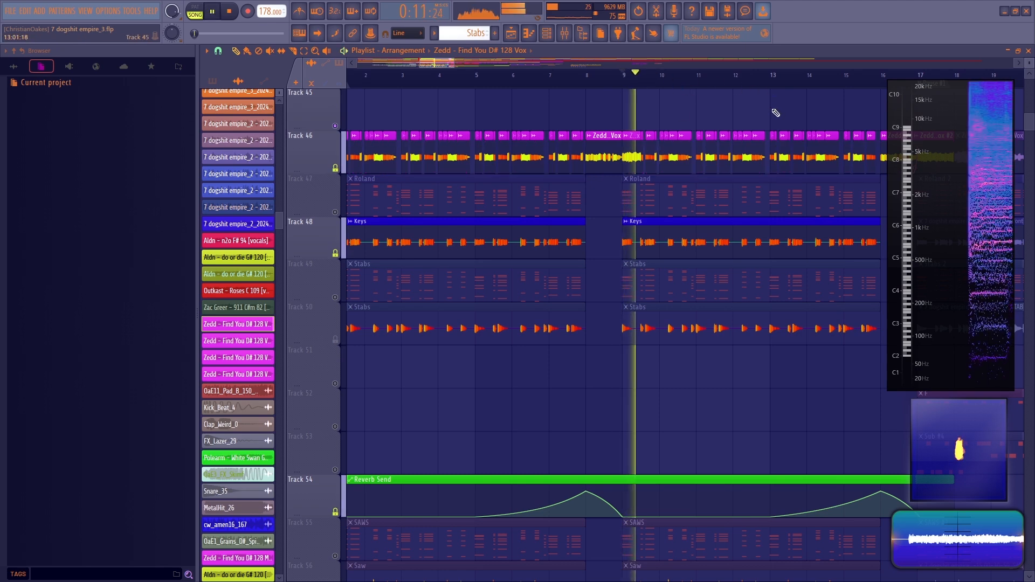
key(space)
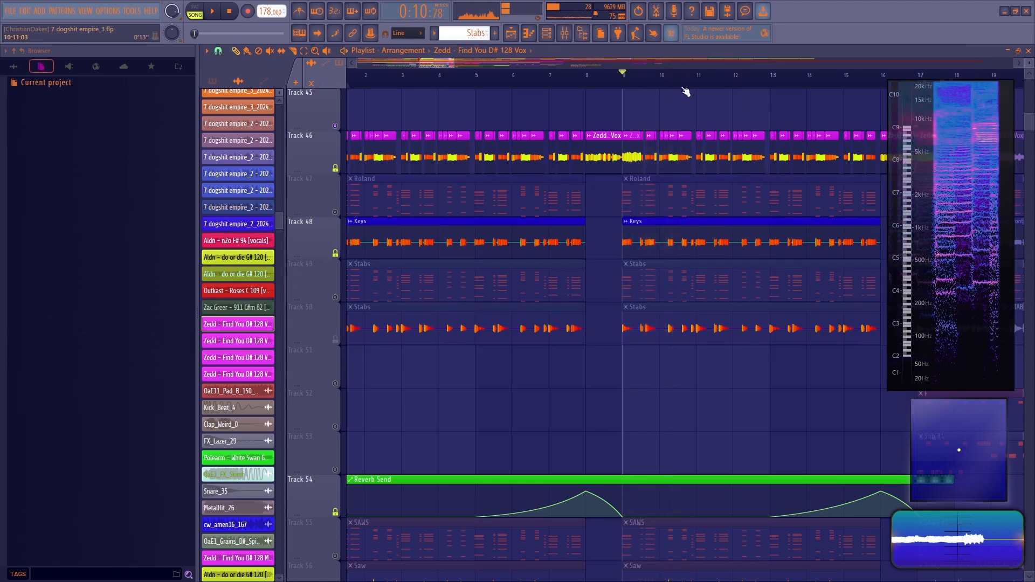
Unmute Tracks 41 to 44 above the chopped vocal in the playlist
scroll(715, 86, down, 4)
drag(427, 62, 444, 64)
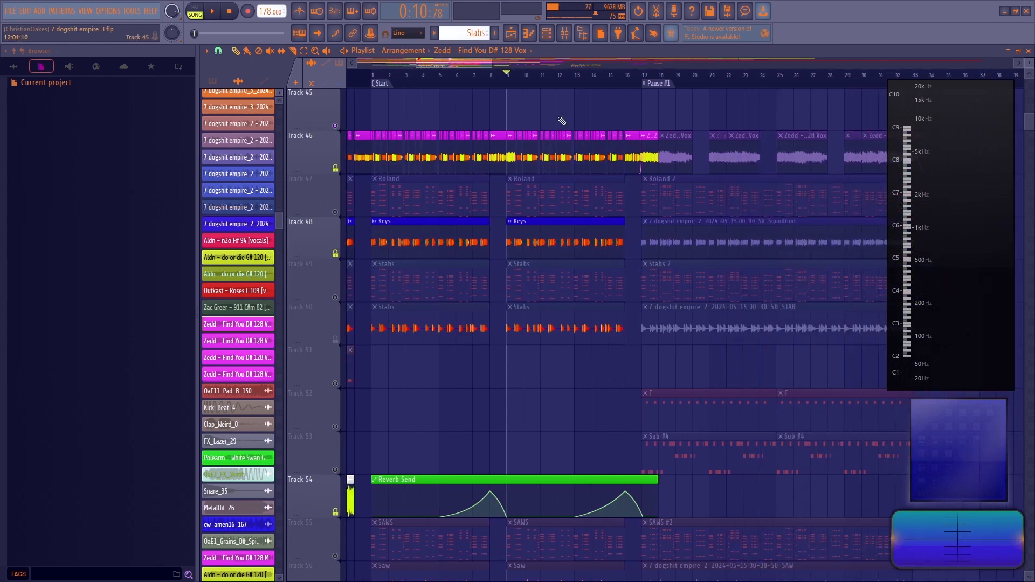
scroll(548, 173, up, 5)
click(335, 212)
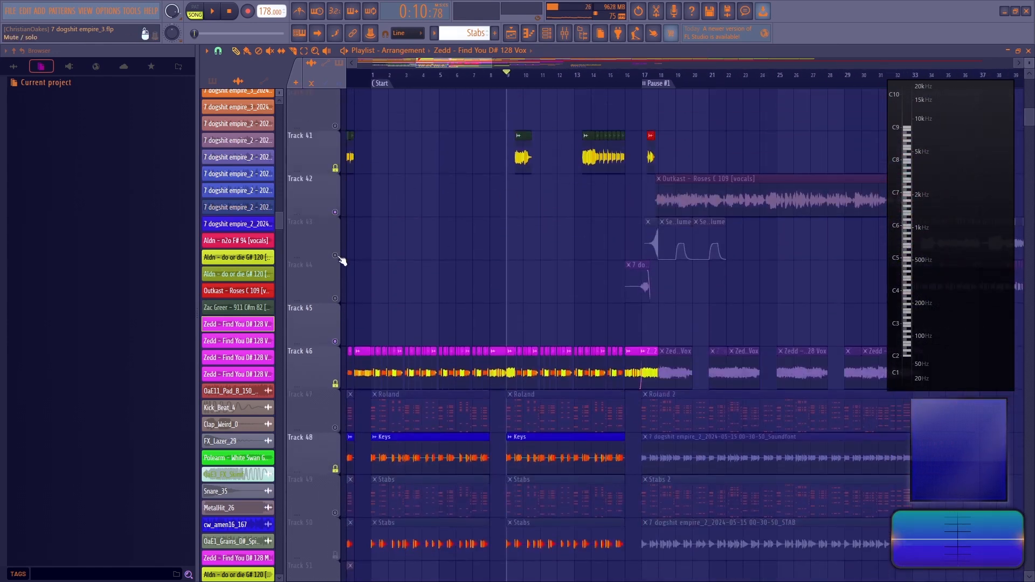
click(336, 298)
scroll(522, 92, up, 5)
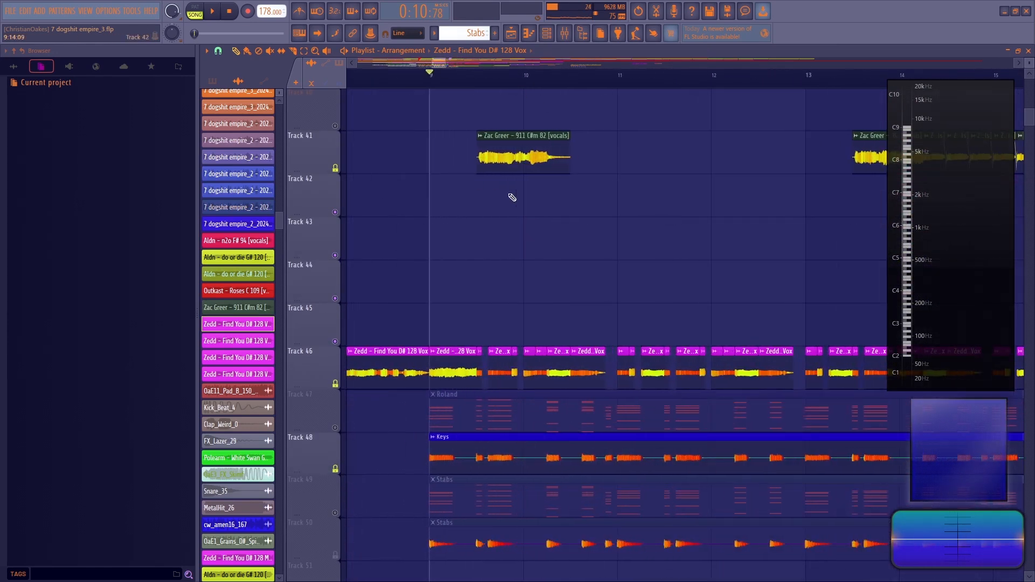
Play the Zac Greer vocal on Track 41 with the Zedd chops and keys from bar 9
key(space)
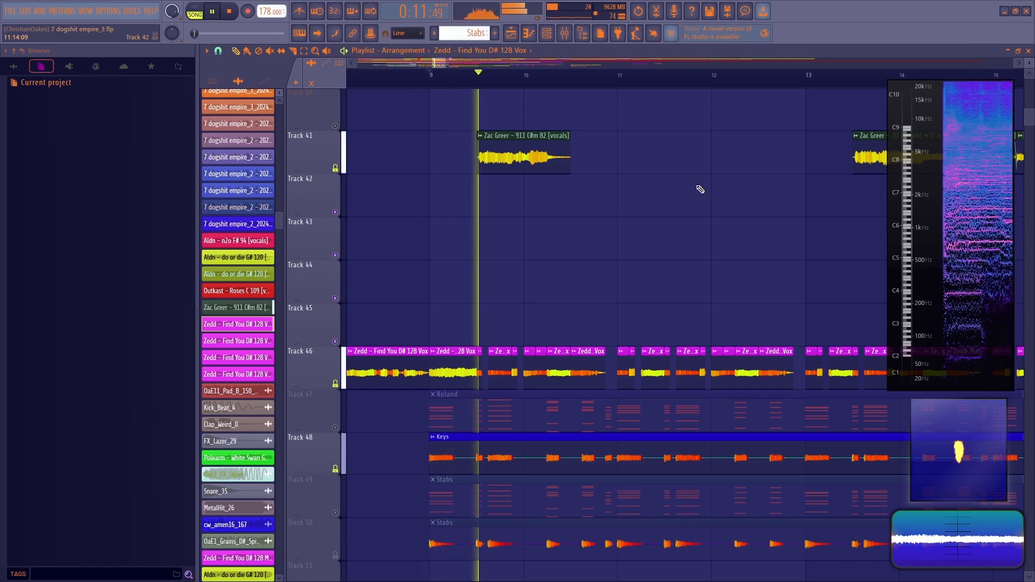
scroll(441, 81, down, 5)
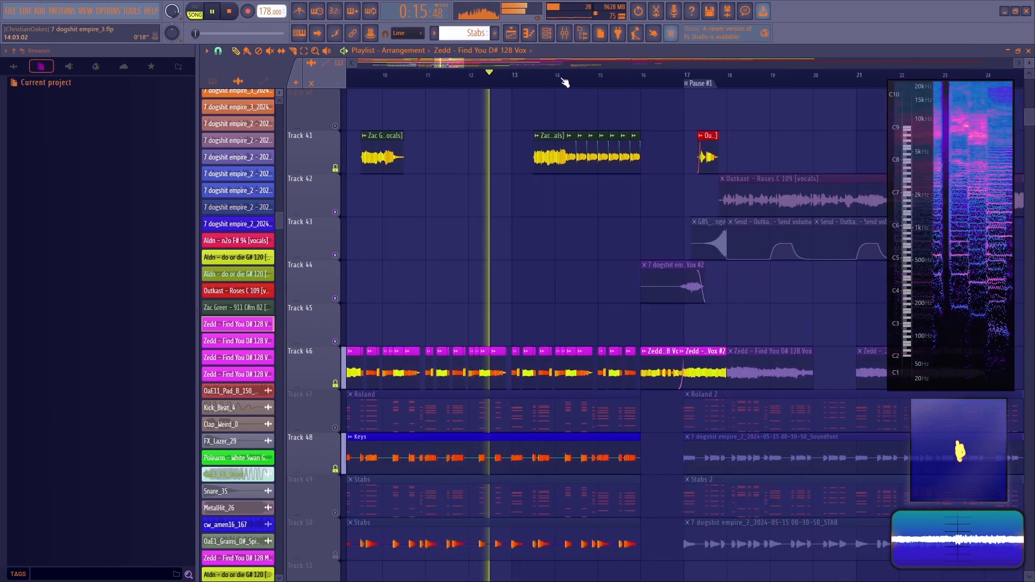
key(space)
Mute Tracks 42 to 46 so Track 41 plays only with the keys, and set the playlist snap to 1/4 beat
click(522, 76)
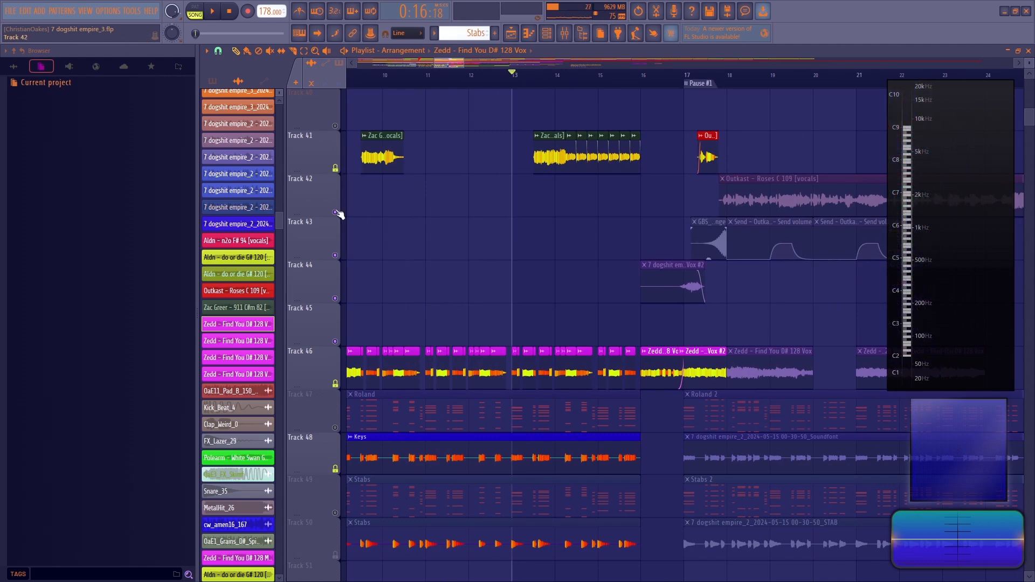
click(335, 298)
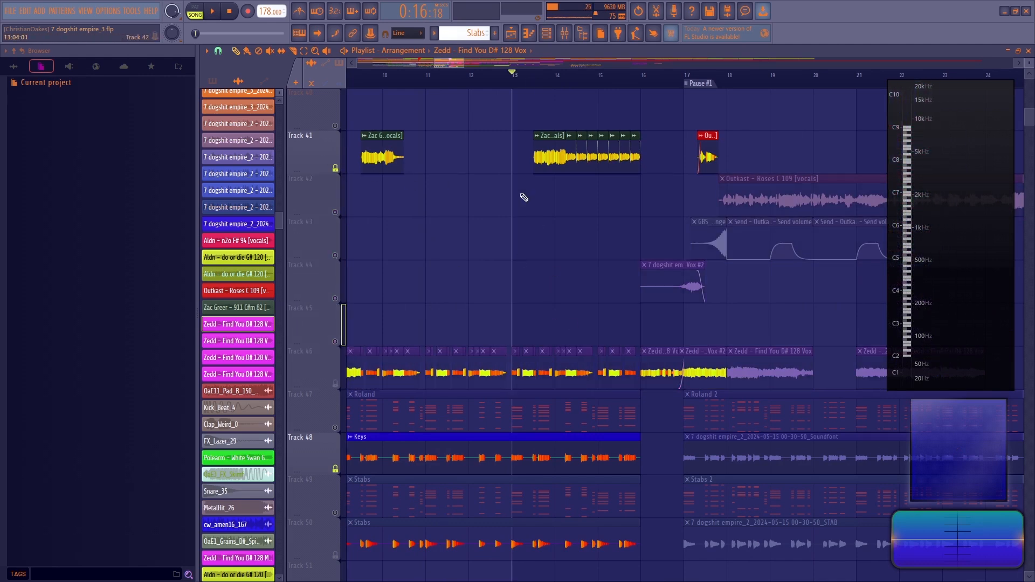
scroll(561, 87, up, 2)
scroll(556, 76, up, 4)
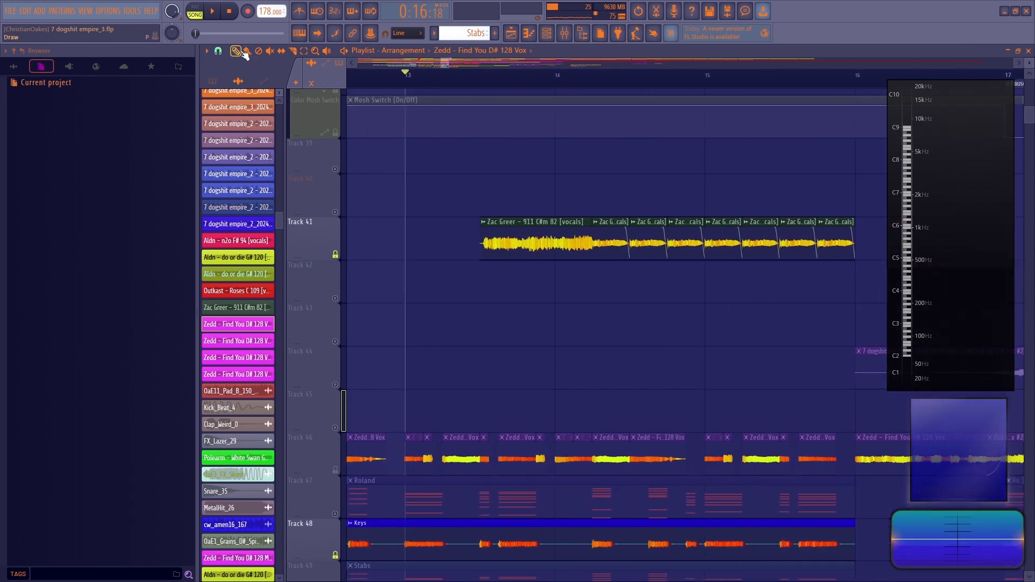
click(217, 50)
click(232, 173)
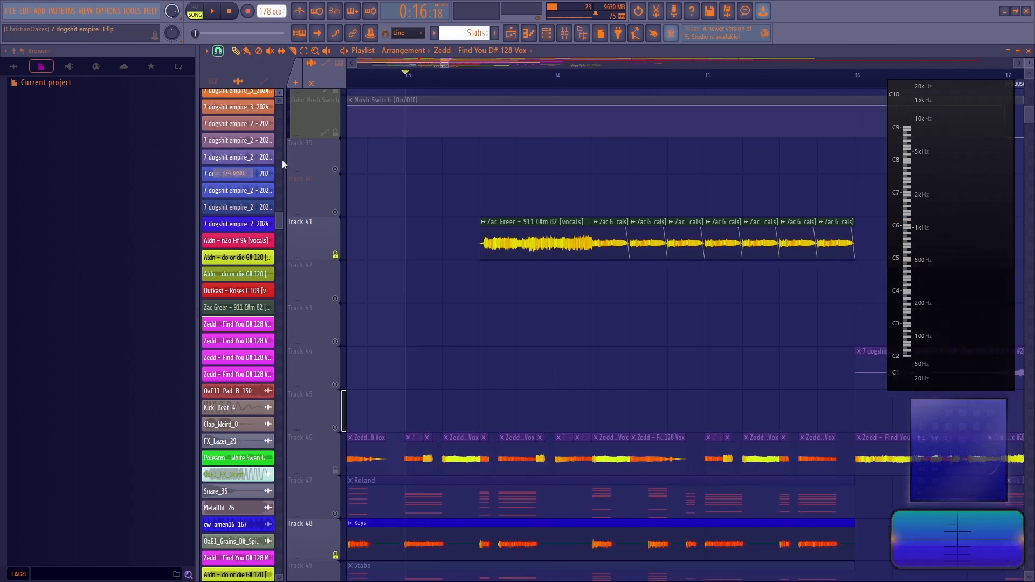
Play the repeated Zac Greer vocal chops on Track 41 against the keys from bar 13
key(space)
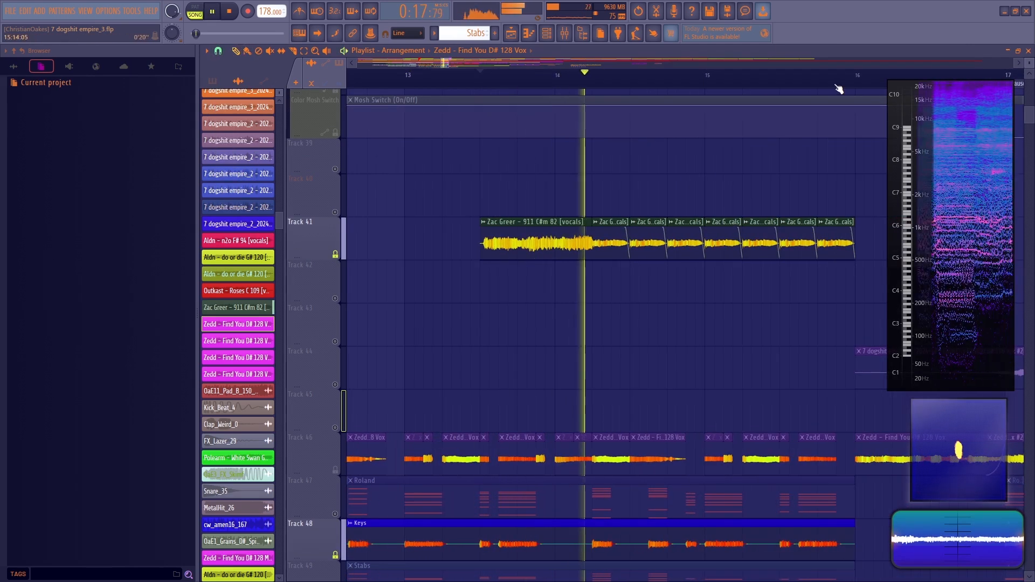
scroll(617, 80, down, 4)
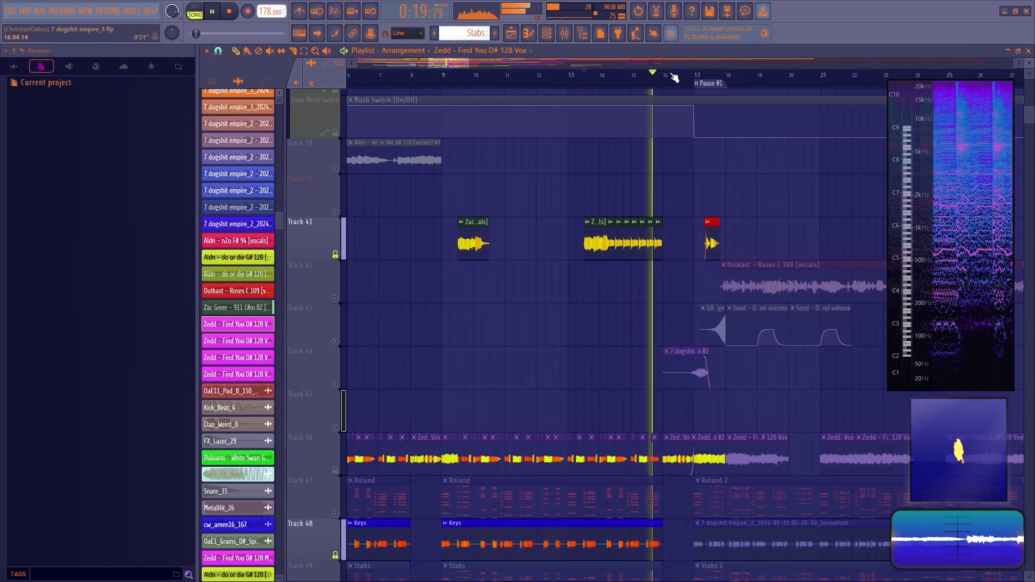
key(space)
Examine the Reverb Send automation on Track 54 against the Zac Greer vocal stutter in bars 13 to 16
scroll(669, 76, up, 4)
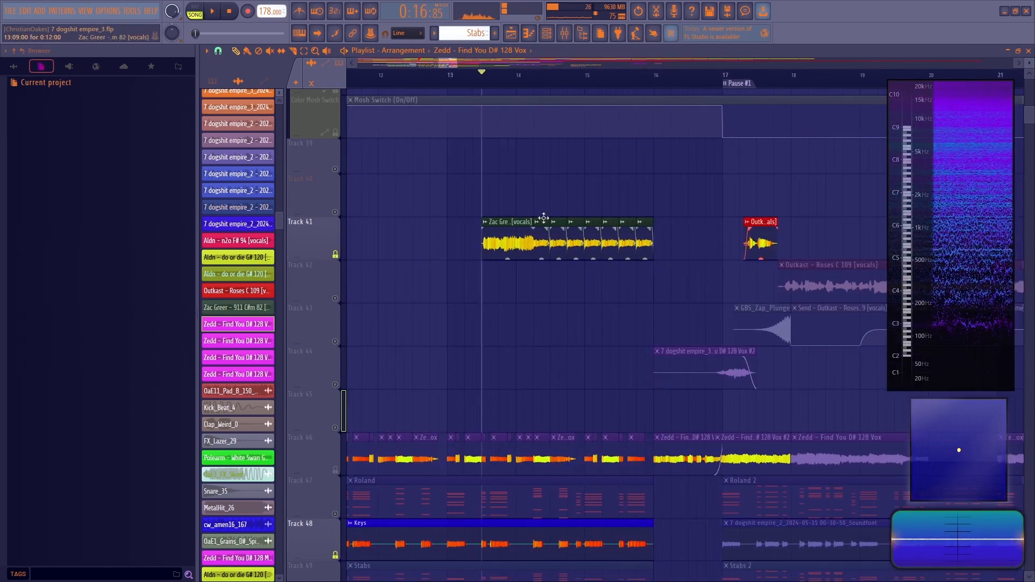
scroll(571, 270, down, 6)
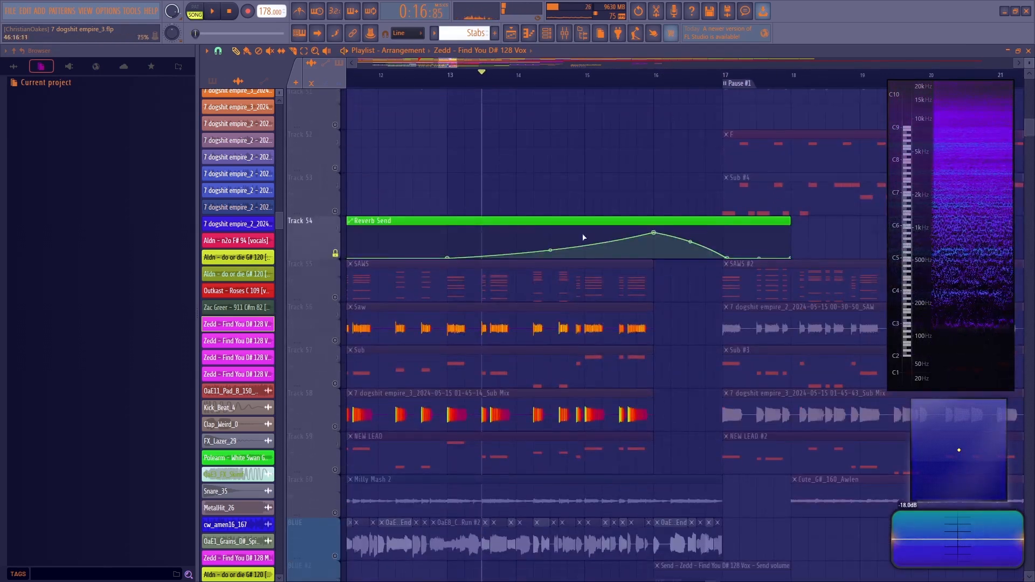
scroll(583, 233, up, 7)
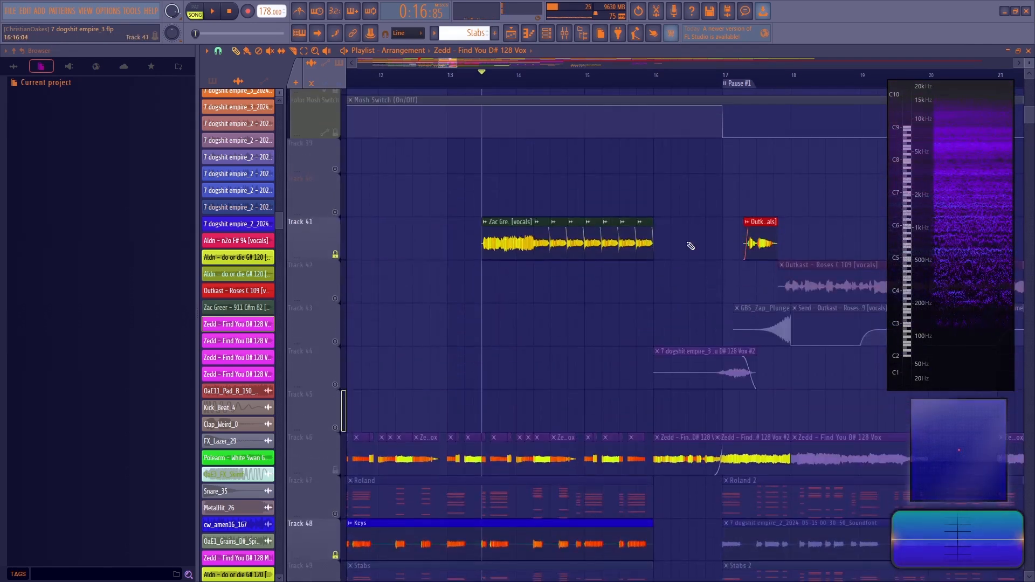
Unmute the Zedd chops and the Roland, Stabs, saw and sub tracks, and play the combined layers
scroll(690, 245, down, 3)
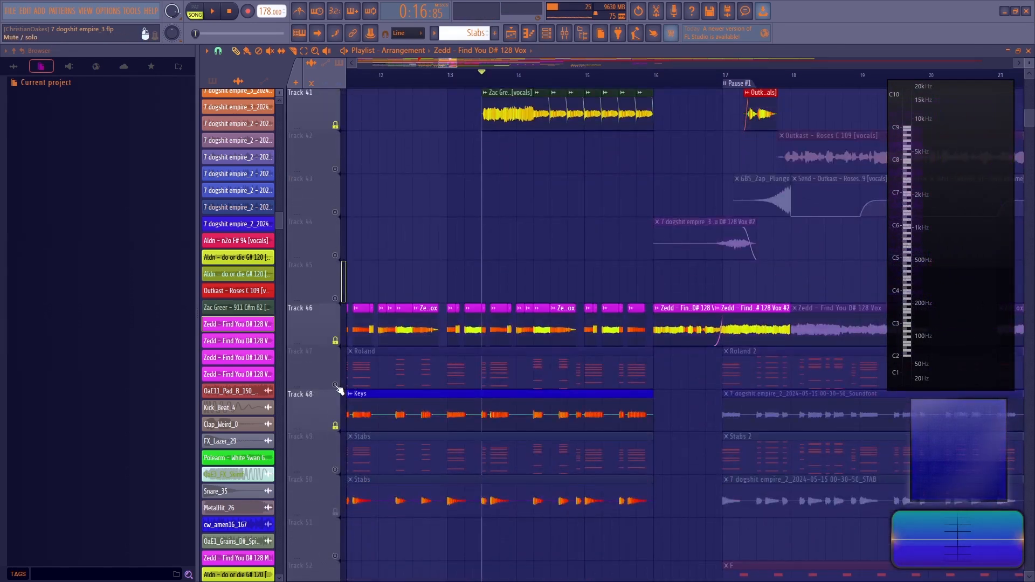
scroll(455, 261, down, 5)
scroll(453, 258, down, 8)
scroll(337, 367, up, 8)
scroll(508, 76, down, 3)
scroll(495, 157, up, 3)
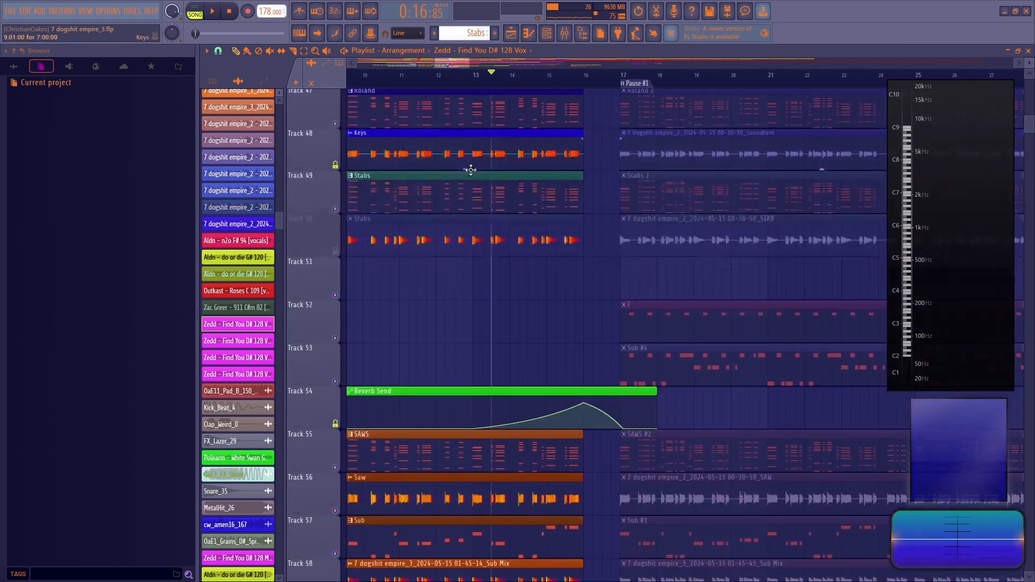
scroll(501, 346, up, 3)
key(space)
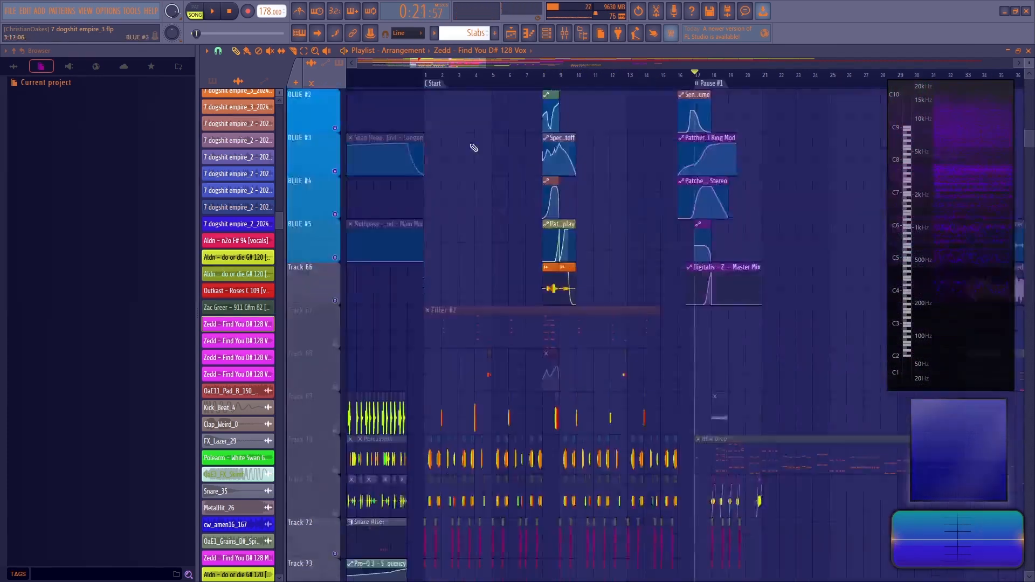
Solo the Filler #2 pattern on Track 67 and play it from bar 1
scroll(351, 175, down, 3)
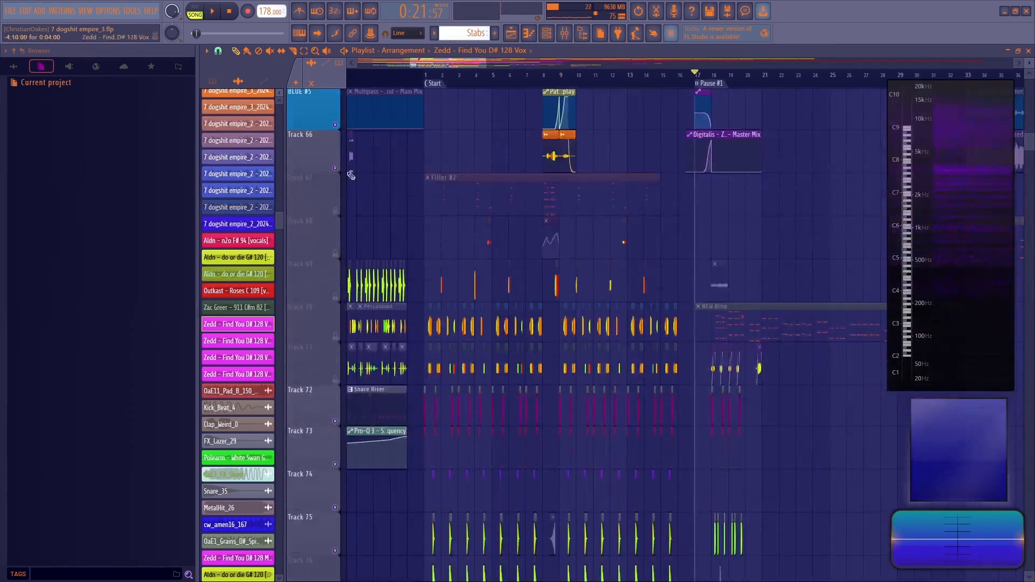
click(336, 215)
scroll(434, 84, up, 3)
scroll(422, 160, up, 3)
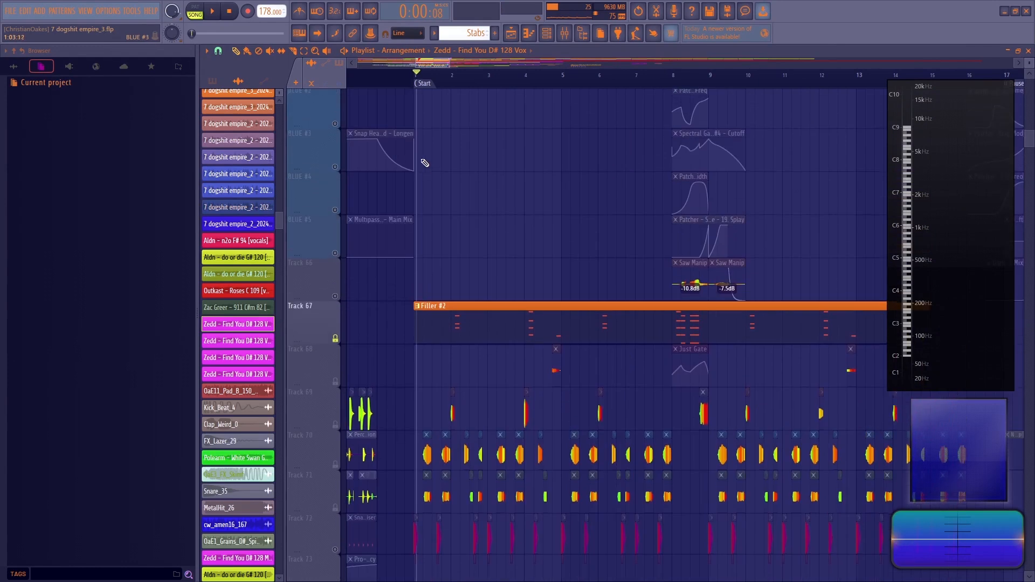
scroll(328, 368, down, 2)
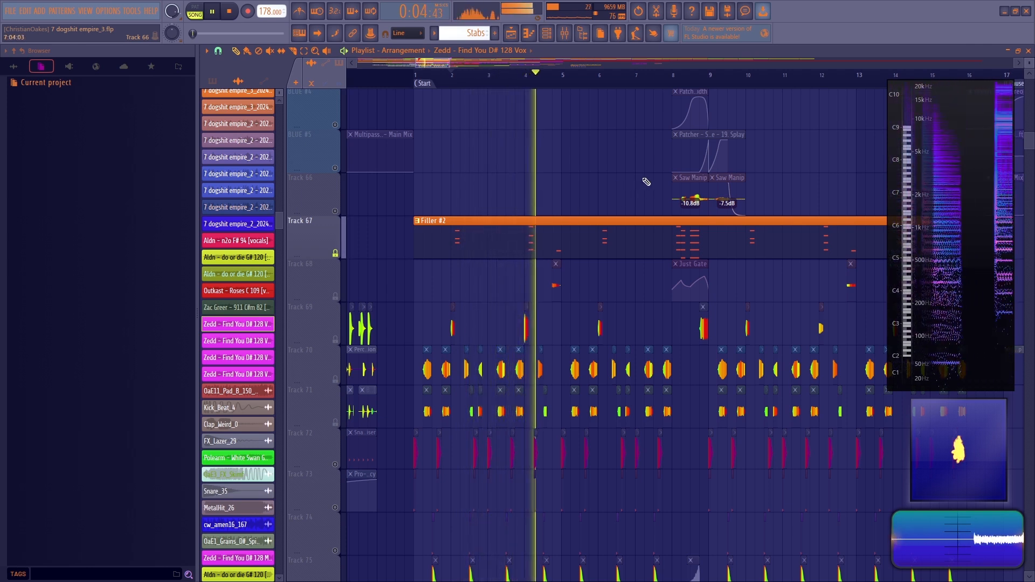
key(space)
Play the filler from about 4:13 and open the Bum channel's Serum instrument from the channel rack
click(554, 75)
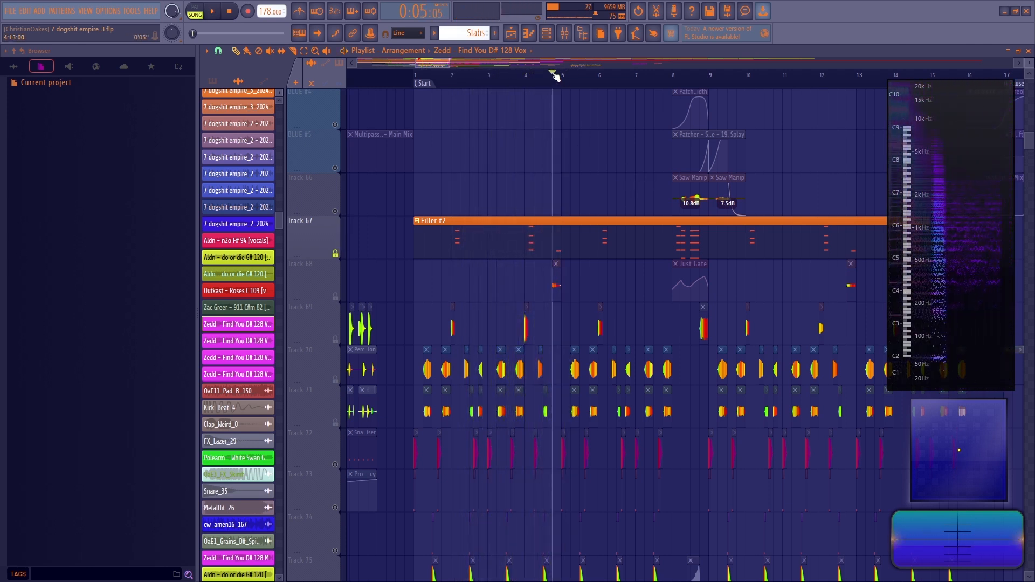
click(548, 34)
click(413, 154)
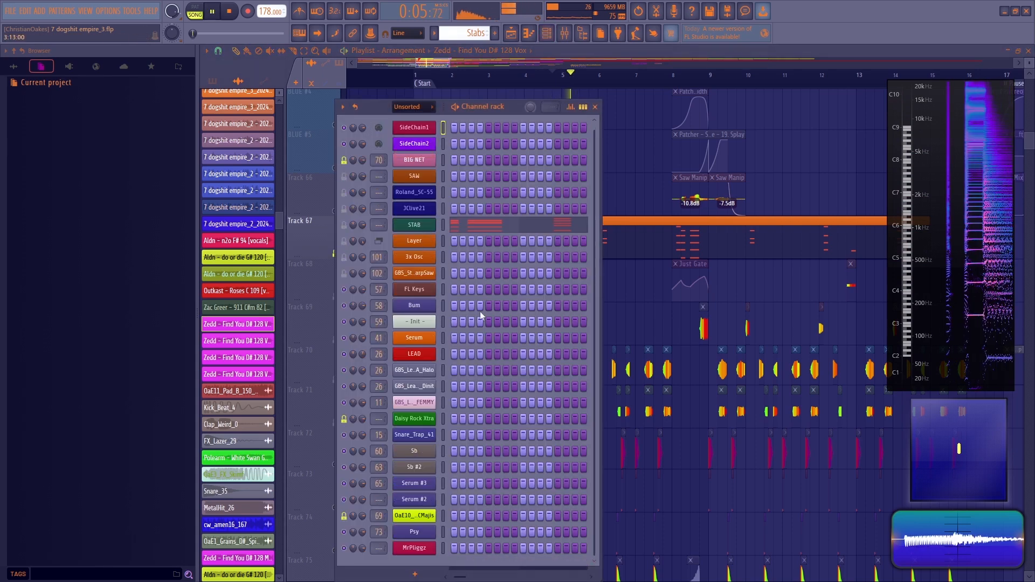
click(411, 306)
key(space)
drag(461, 89, 442, 51)
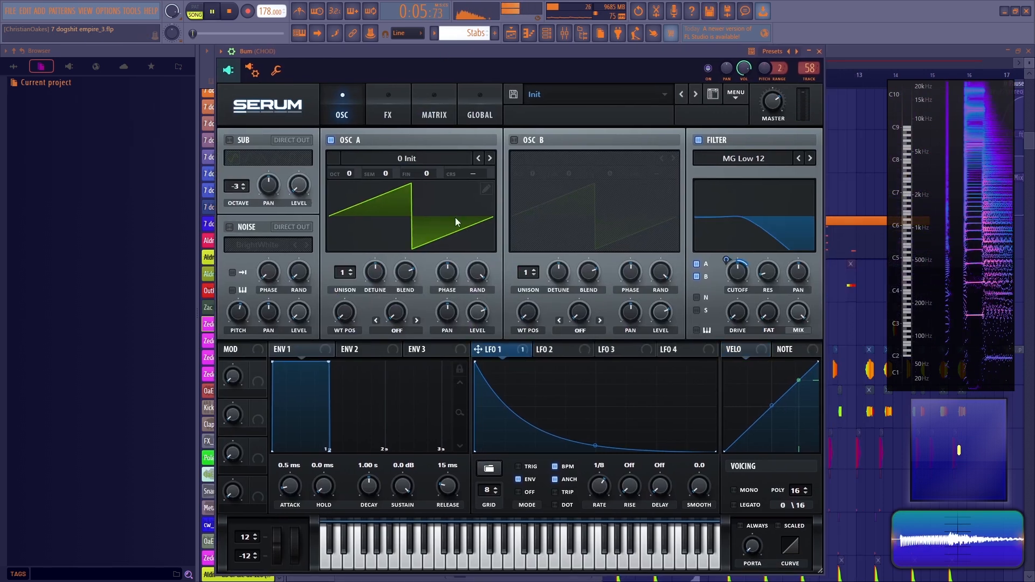
key(space)
Inspect Serum's effects page and the OTT, Fruity Limiter and kHs Bitcrush effects on the CHOD mixer track, and audition the sound
click(387, 113)
double_click(809, 67)
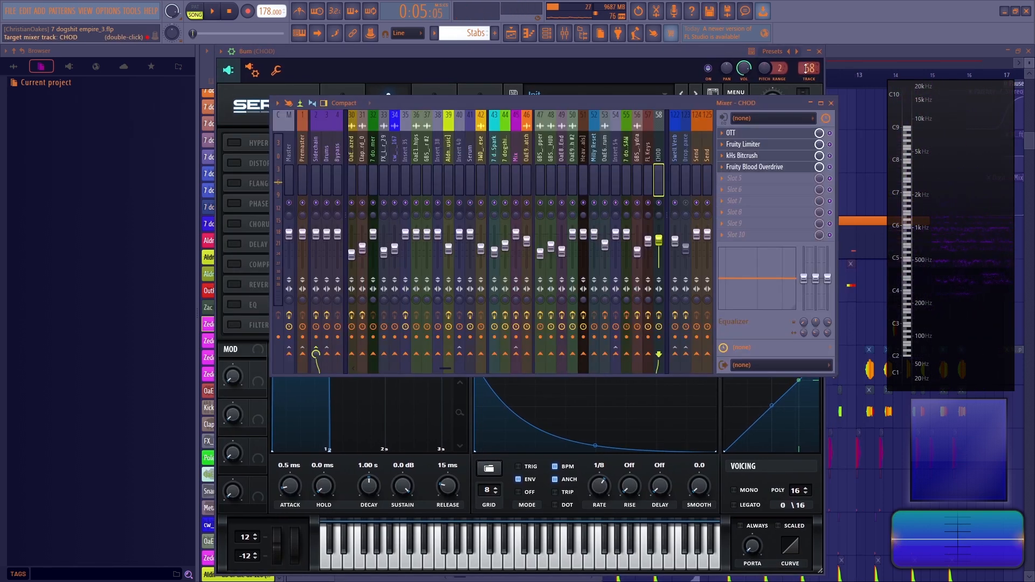
click(748, 136)
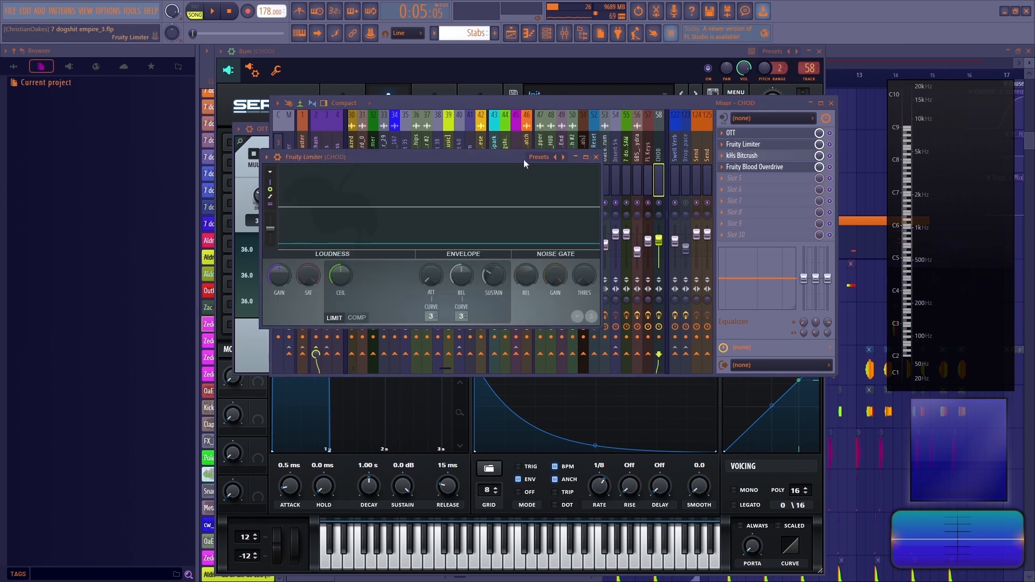
click(760, 155)
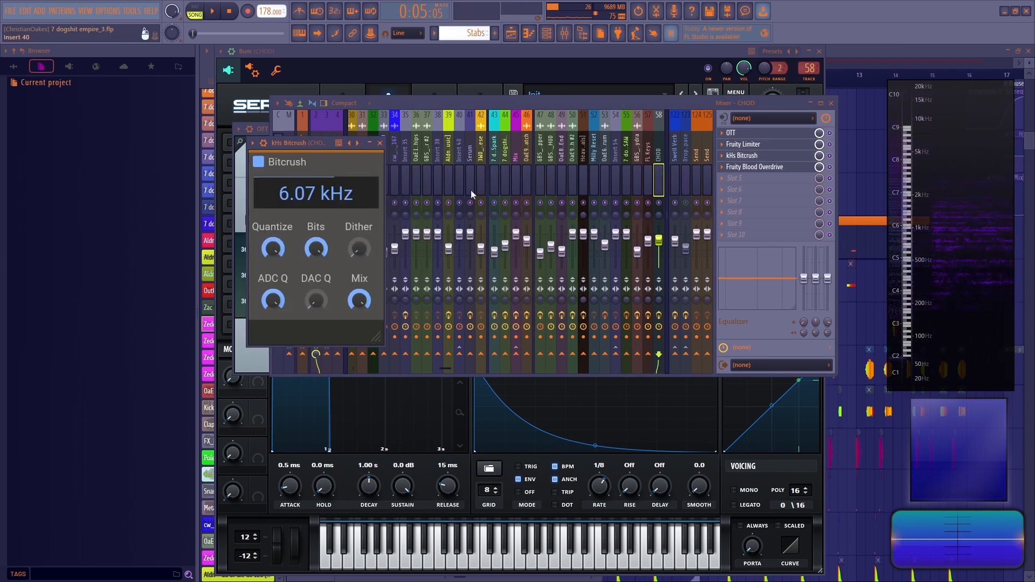
key(space)
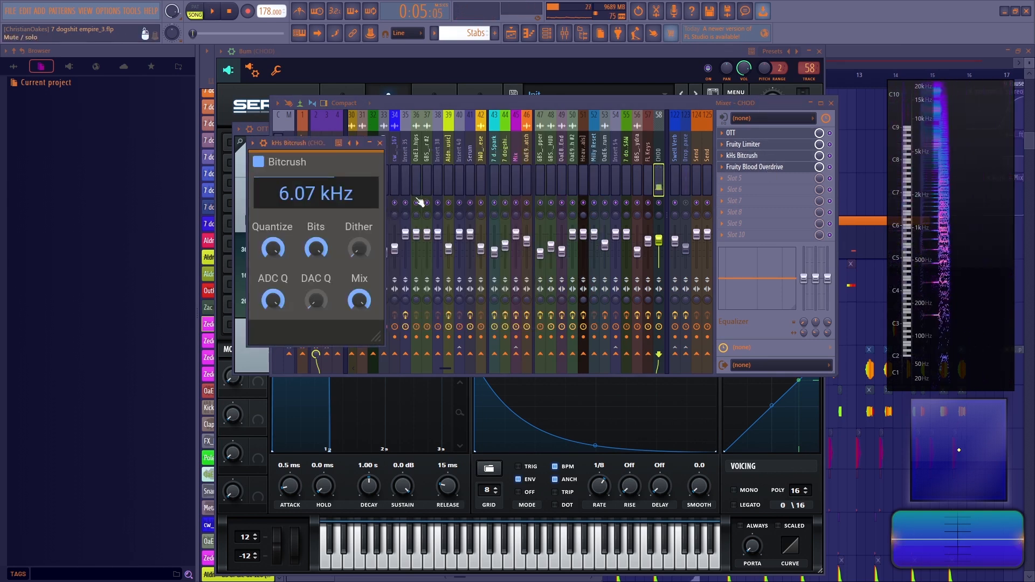
Close the kHs Bitcrush, mixer and Serum windows
click(380, 143)
click(831, 103)
click(819, 51)
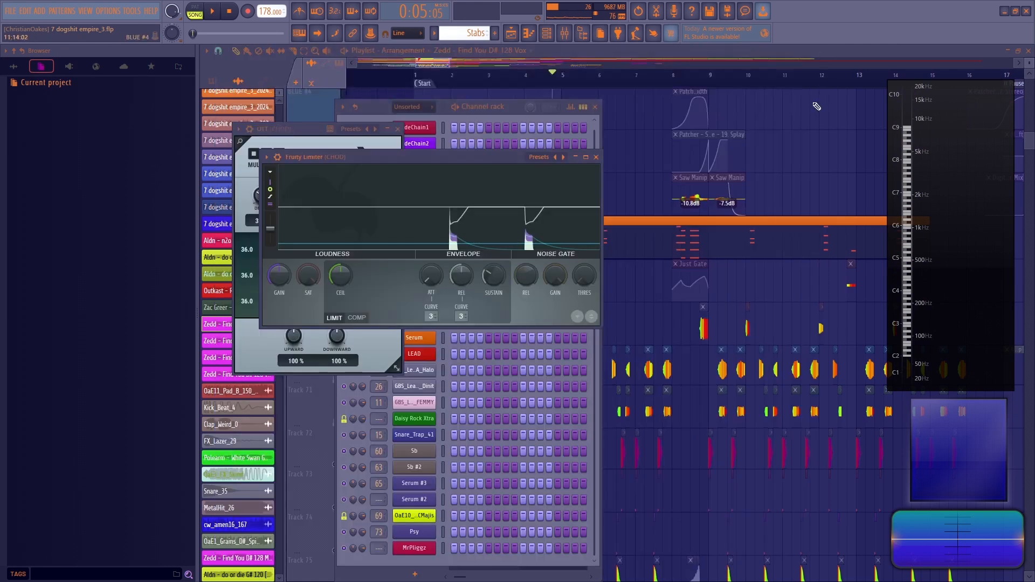
Play the Filler #2 section from bar 8 and unmute Track 68 alongside Tracks 66 and 67
drag(433, 62, 436, 63)
scroll(463, 78, up, 3)
scroll(464, 82, down, 4)
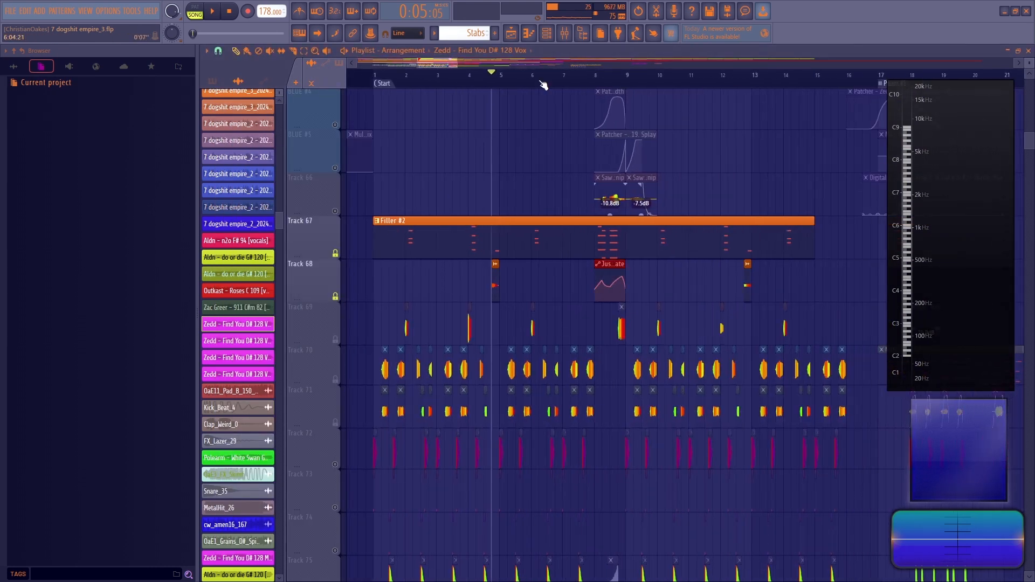
scroll(556, 78, up, 3)
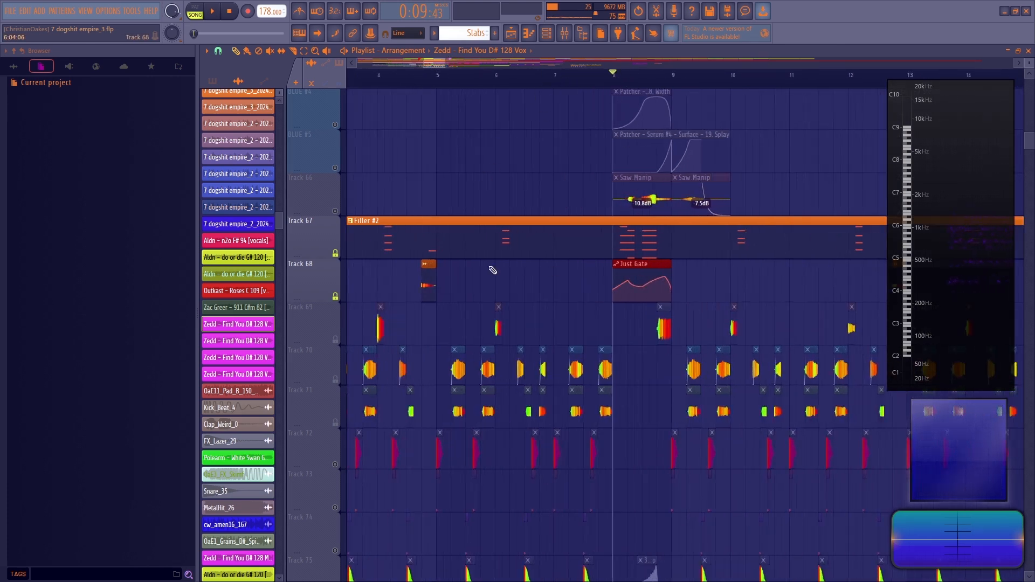
key(space)
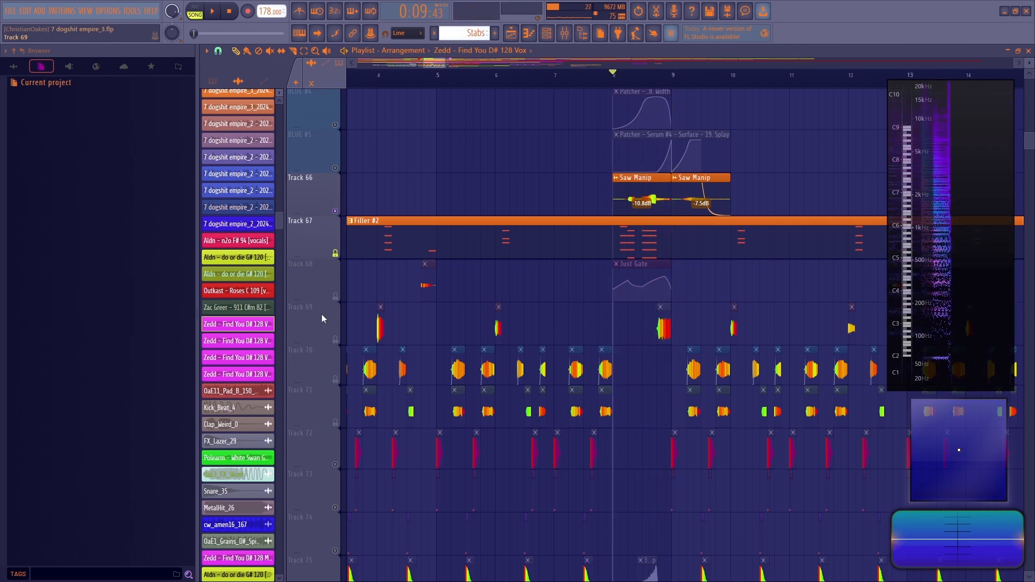
click(334, 296)
Inspect the Filler #2 notes in the piano roll and the FL Keys instrument, and close both
click(546, 33)
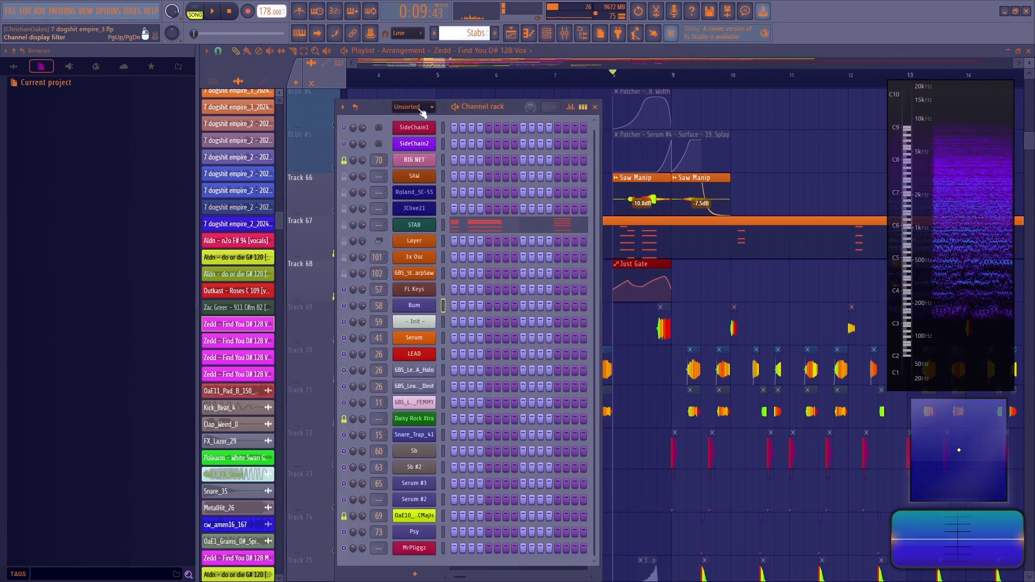
double_click(665, 248)
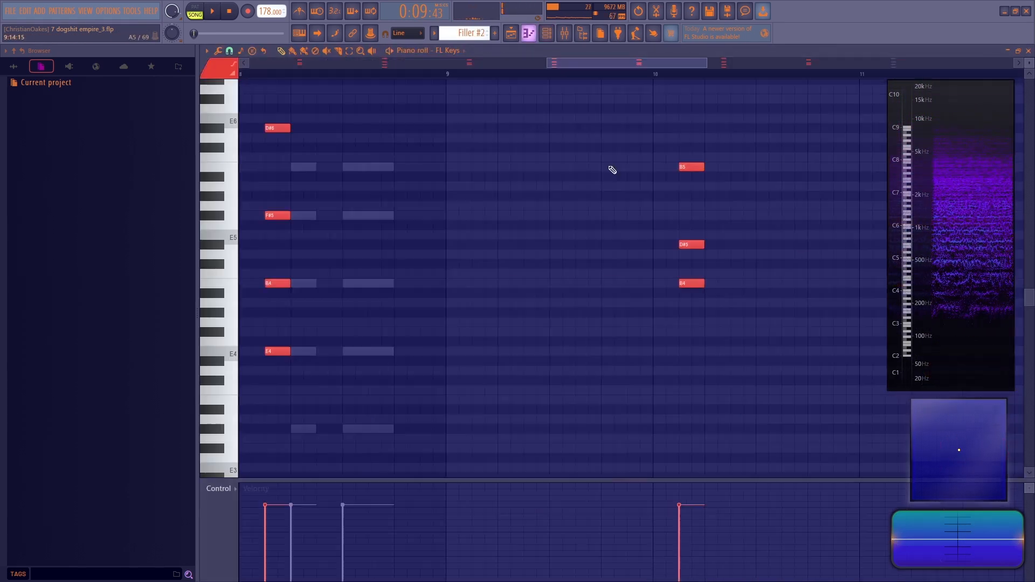
click(546, 35)
key(F5)
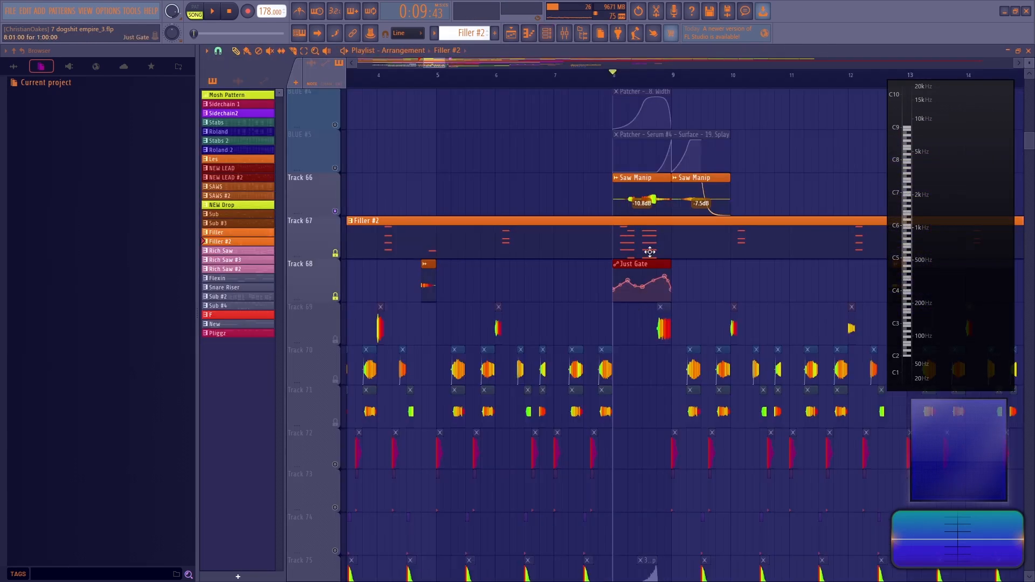
click(553, 36)
click(425, 292)
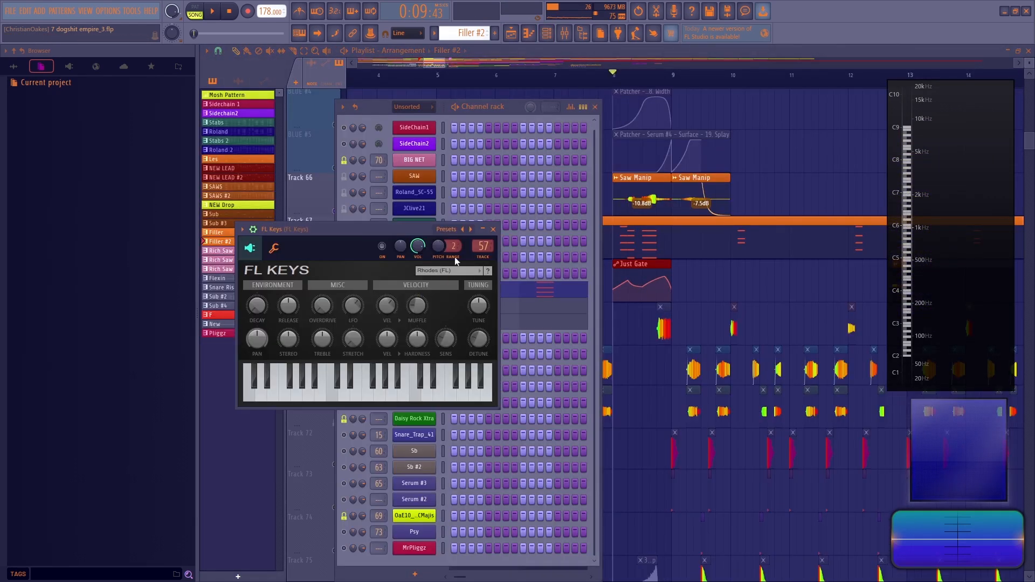
click(490, 228)
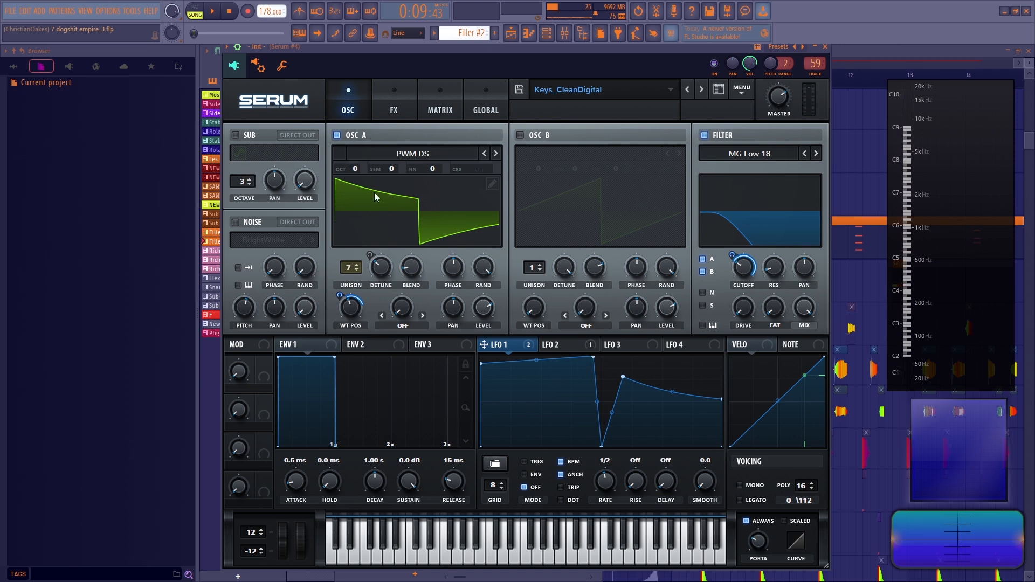
Inspect the effects page of the Keys_CleanDigital Serum patch and the effect chain on the Serum #4 mixer track
click(394, 102)
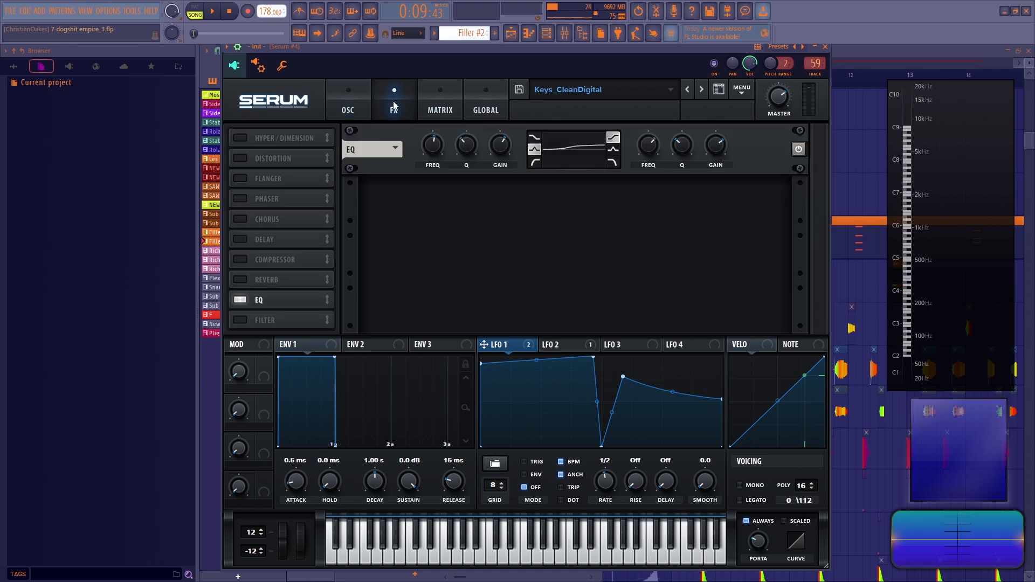
click(828, 48)
click(564, 34)
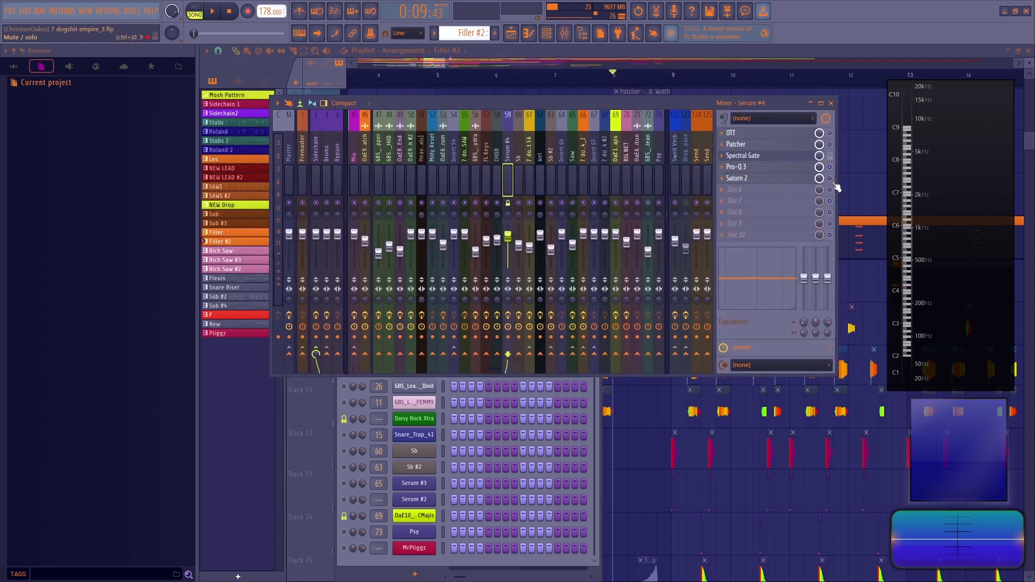
click(854, 154)
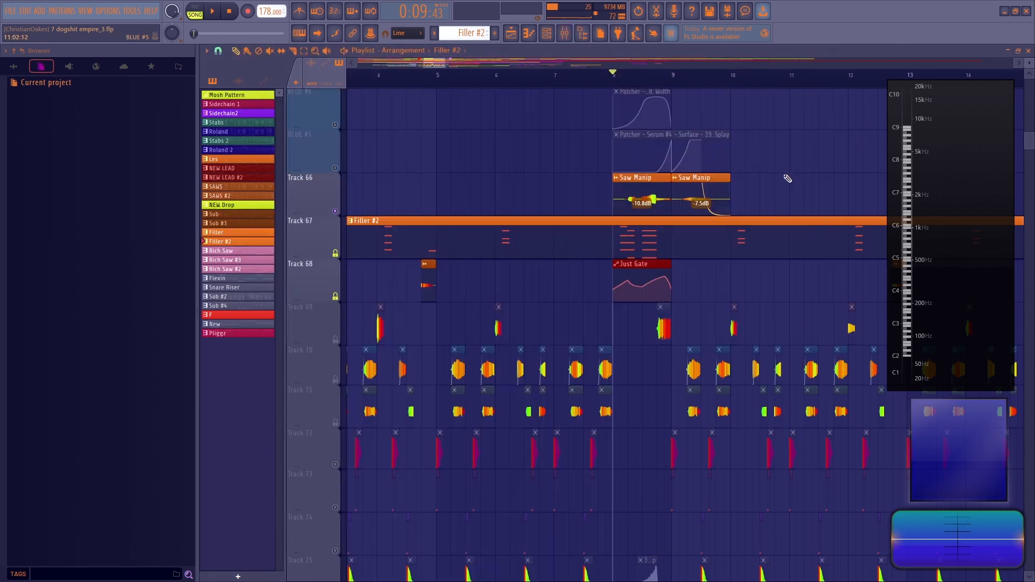
Open the Spectral Gate linked to the Just Gate clip, audition it from bar 8, and check the Serum #4 track's Patcher slot
double_click(642, 264)
drag(363, 136, 464, 150)
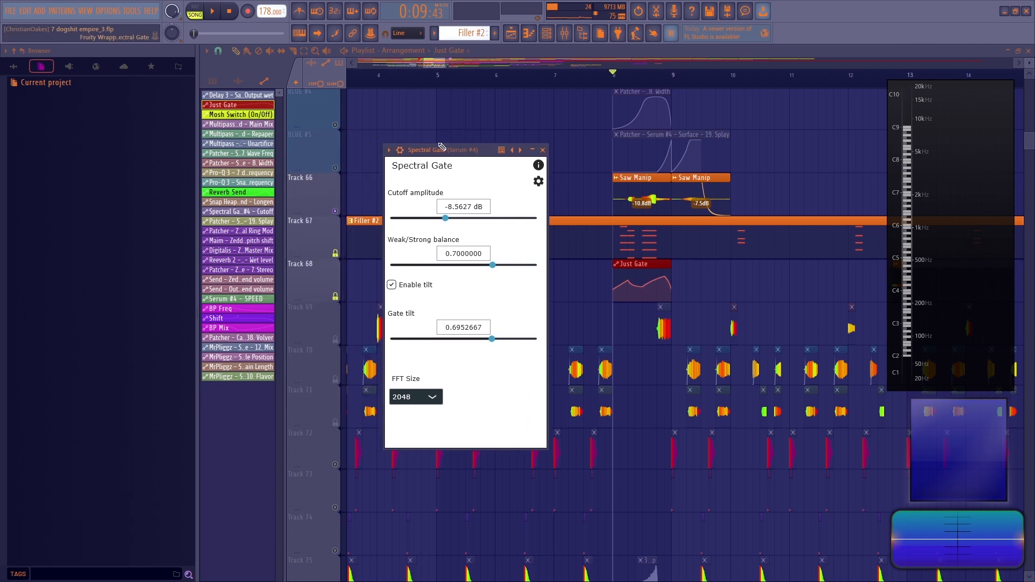
key(space)
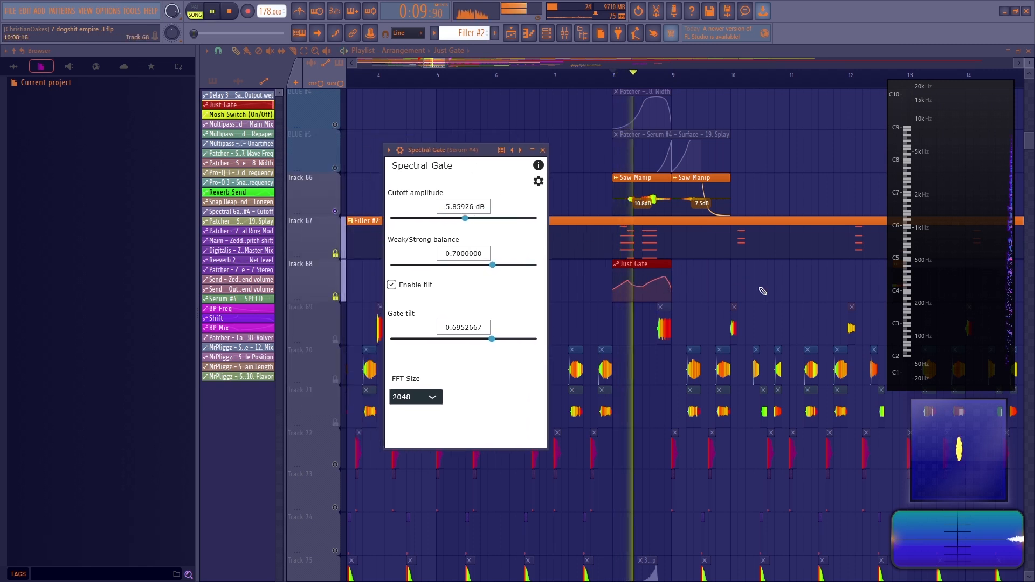
key(space)
click(515, 150)
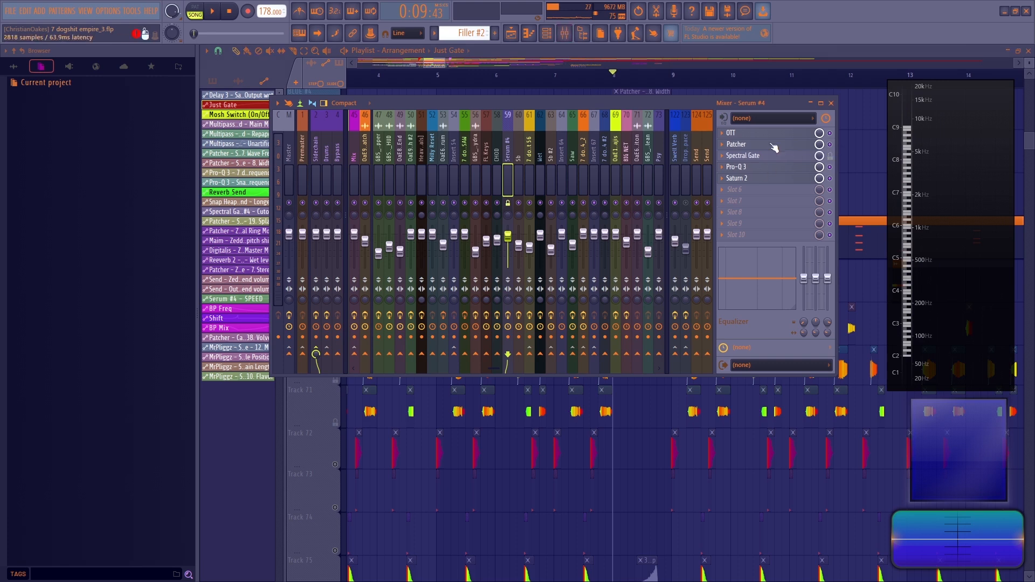
click(773, 146)
right_click(865, 140)
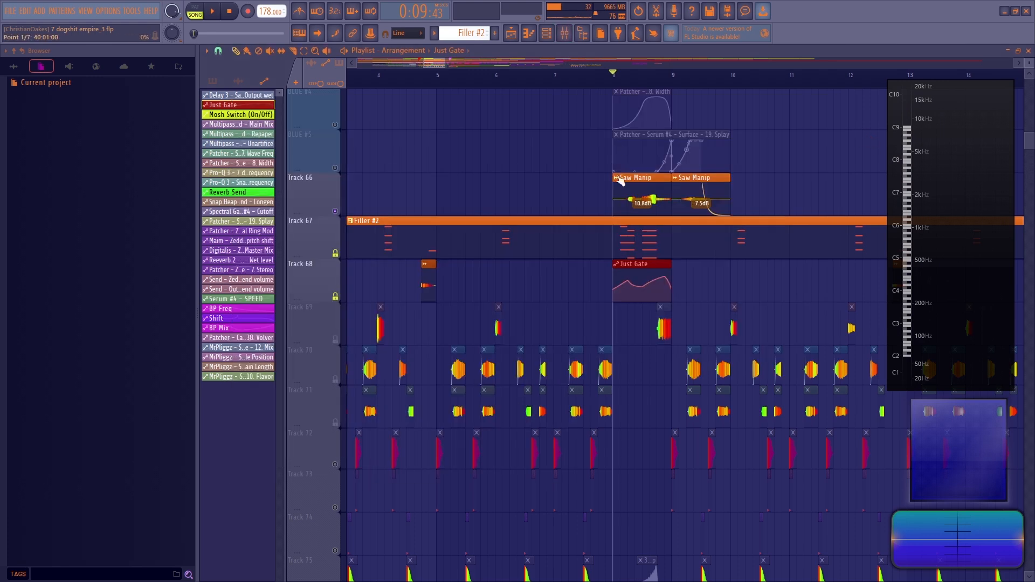
Unmute the automation tracks BLUE #2, BLUE #3, BLUE #4 and BLUE #5
scroll(620, 182, up, 2)
click(336, 255)
click(335, 211)
click(335, 167)
scroll(335, 177, up, 4)
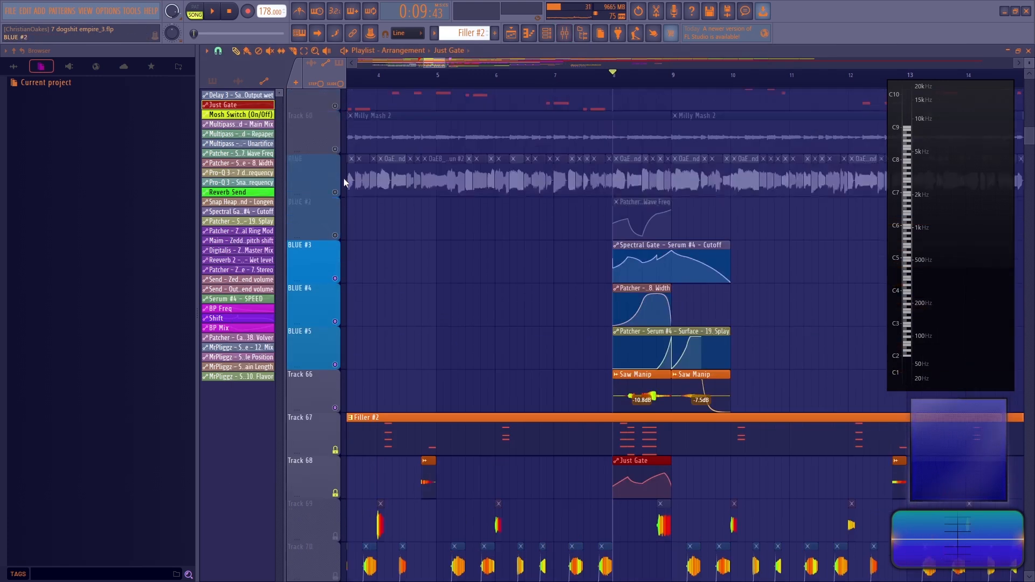
click(336, 264)
scroll(724, 368, down, 2)
scroll(724, 369, down, 3)
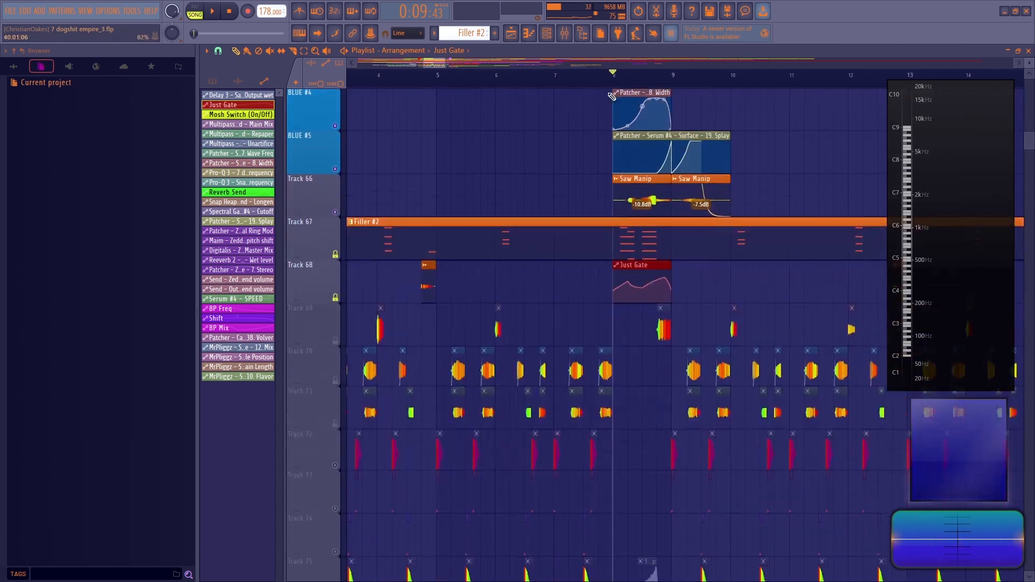
Open the Patcher surface from the Serum #4 mixer track and show it beside the BLUE automation clips
click(565, 33)
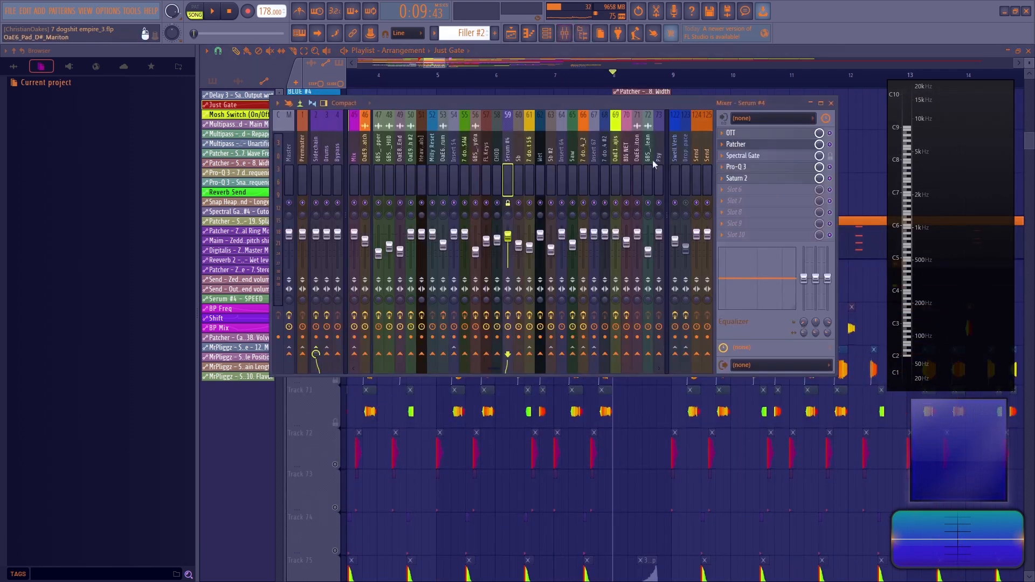
click(736, 143)
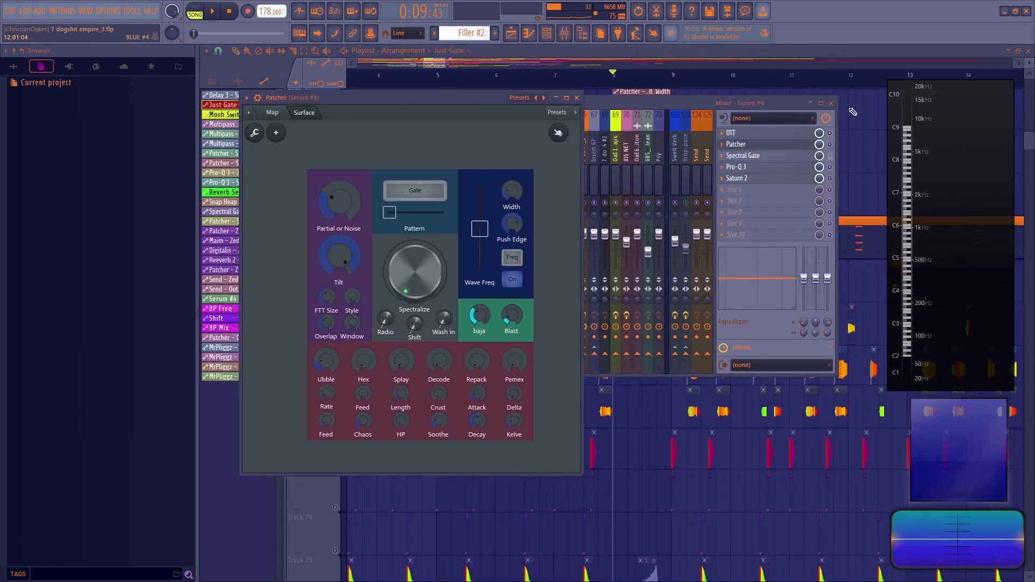
click(831, 103)
mouse_move(429, 99)
mouse_down()
mouse_move(487, 98)
mouse_move(427, 100)
mouse_up()
scroll(675, 222, up, 3)
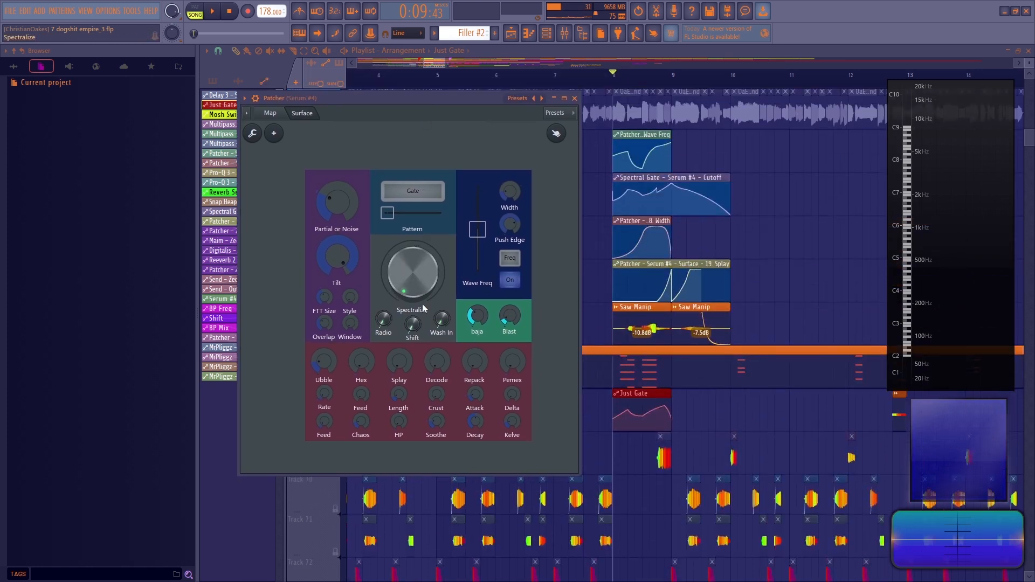
Audition the automated Patcher controls such as Spectralize and Wave Freq from bar 8, and close the Patcher and mixer
drag(413, 272, 413, 345)
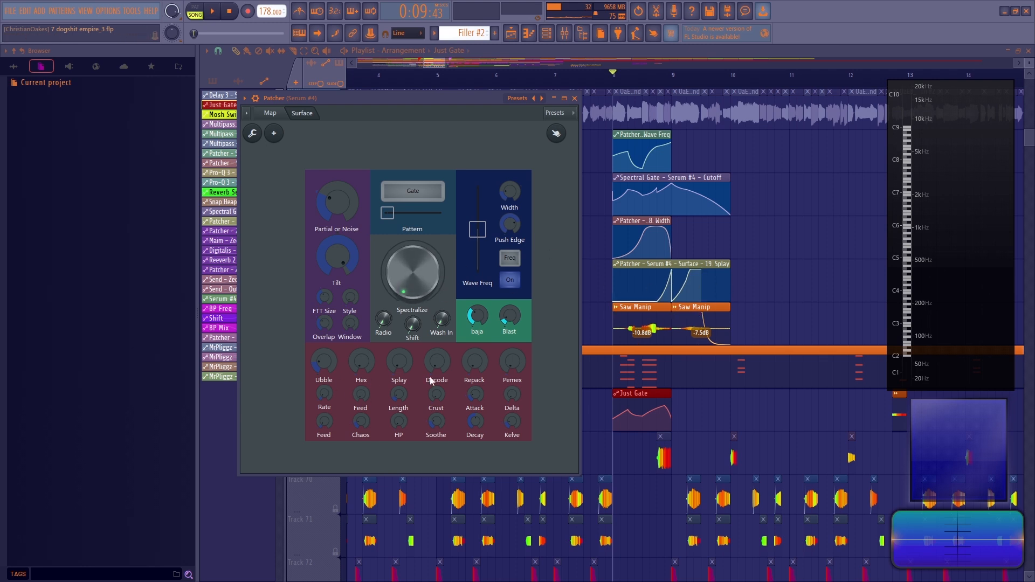
key(space)
key(space)
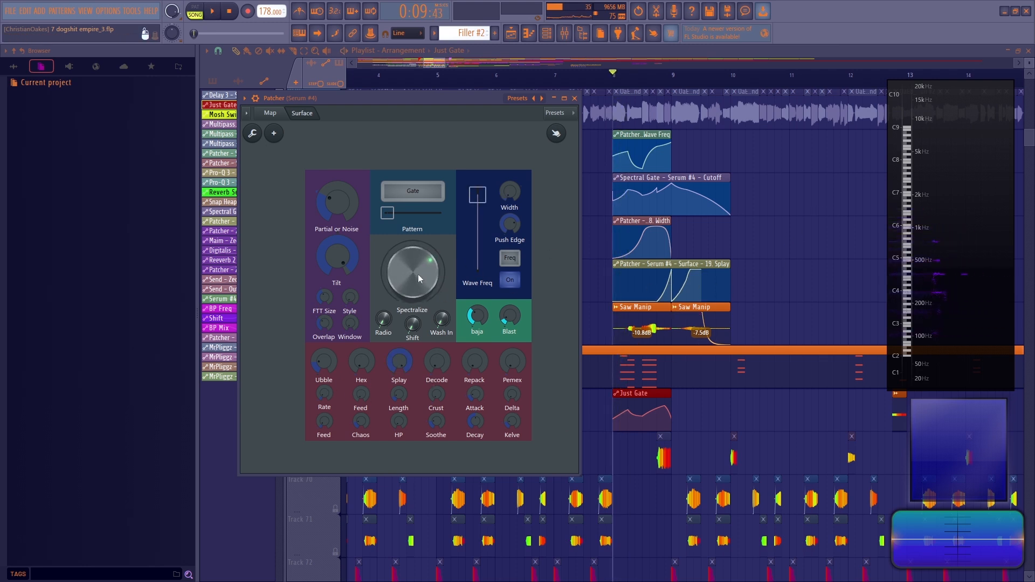
key(space)
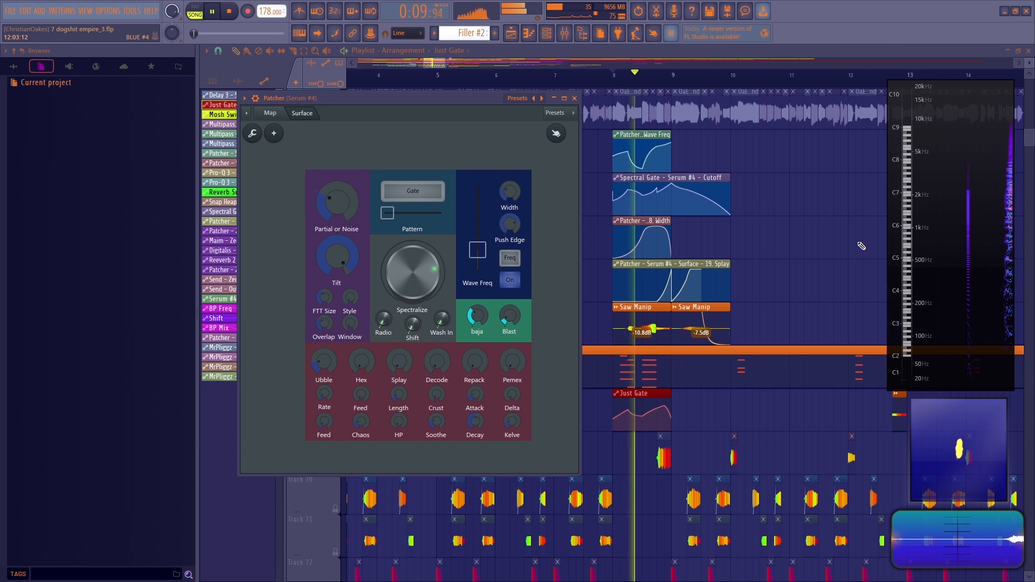
key(space)
click(575, 98)
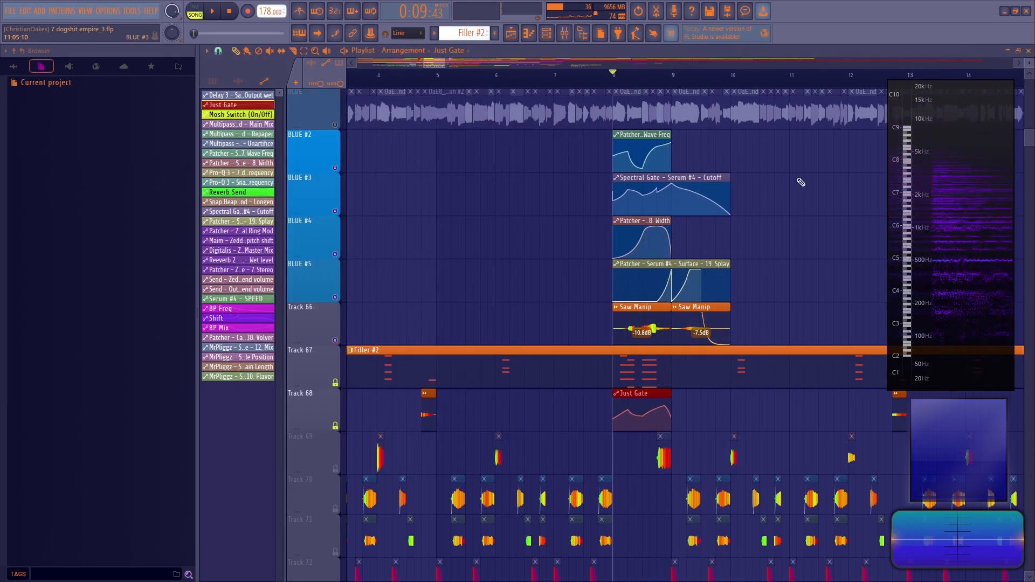
click(564, 33)
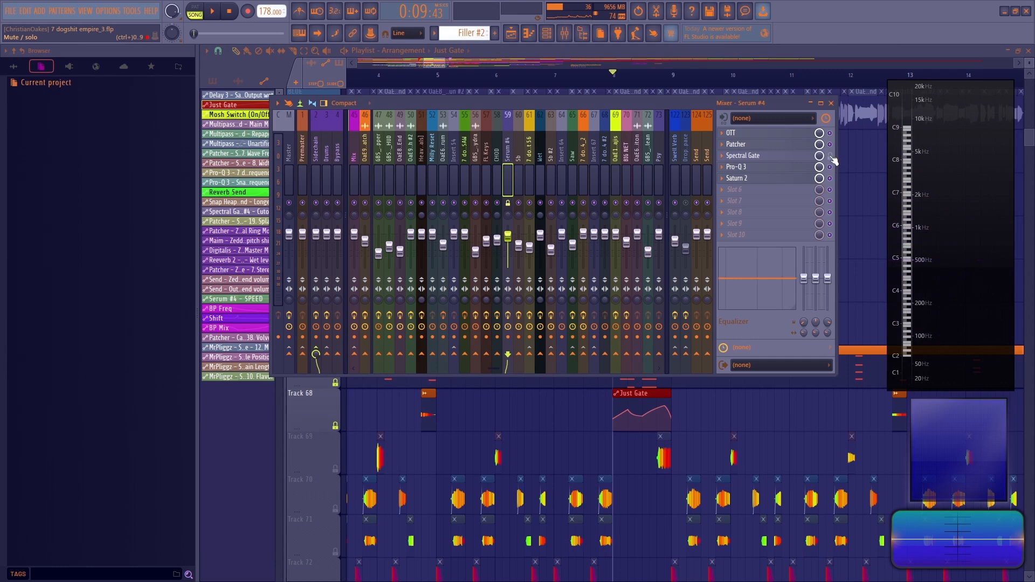
click(830, 103)
Unmute Tracks 69, 70 and 71 and return the playback position to the Start marker at bar 1
drag(429, 66, 424, 65)
scroll(432, 67, down, 2)
click(422, 74)
scroll(523, 155, down, 4)
scroll(525, 157, down, 3)
drag(330, 168, 345, 286)
click(465, 77)
scroll(554, 121, up, 2)
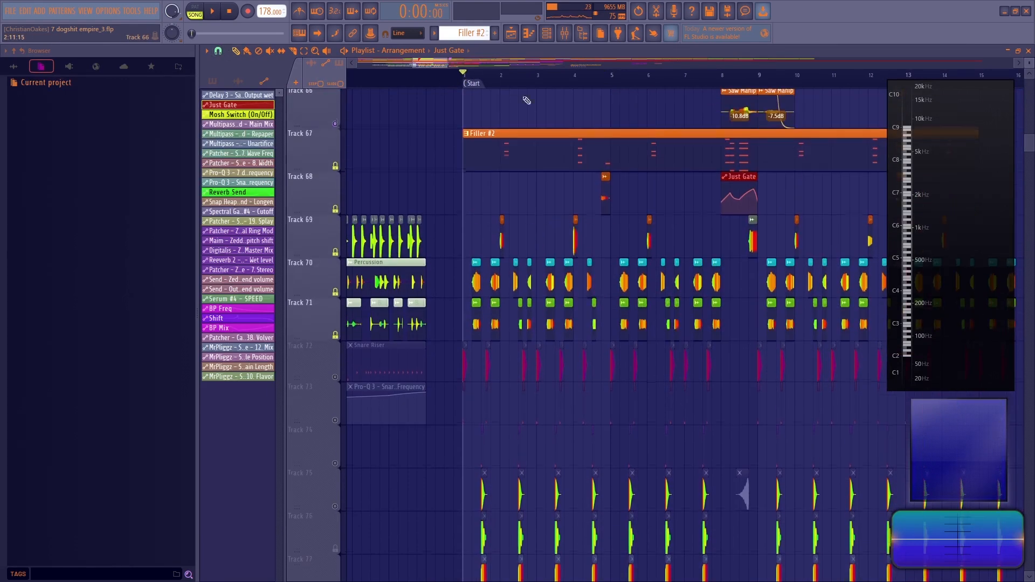
Play the unmuted layers together from bar 1 into bar 8
scroll(498, 83, up, 4)
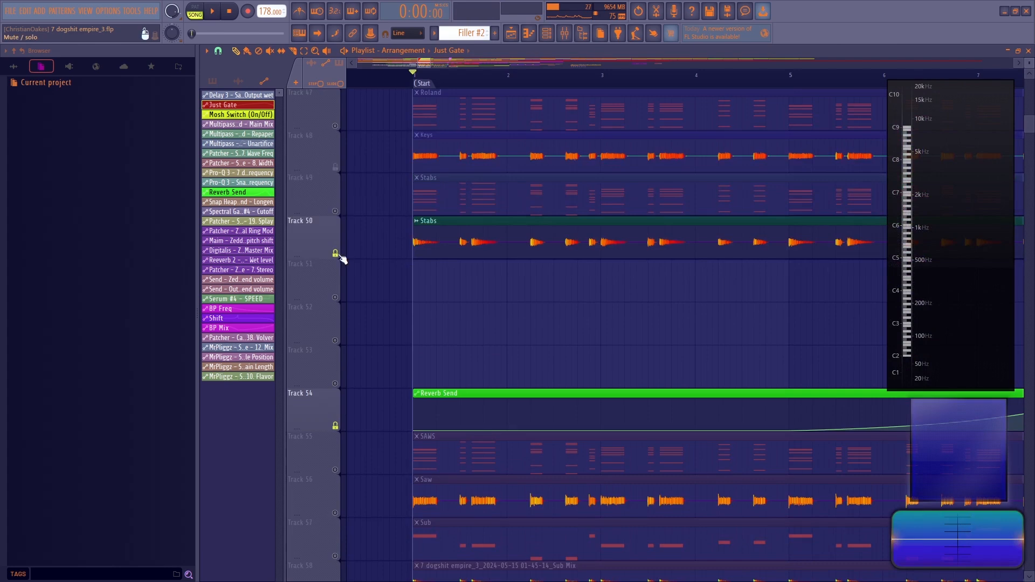
scroll(462, 278, down, 6)
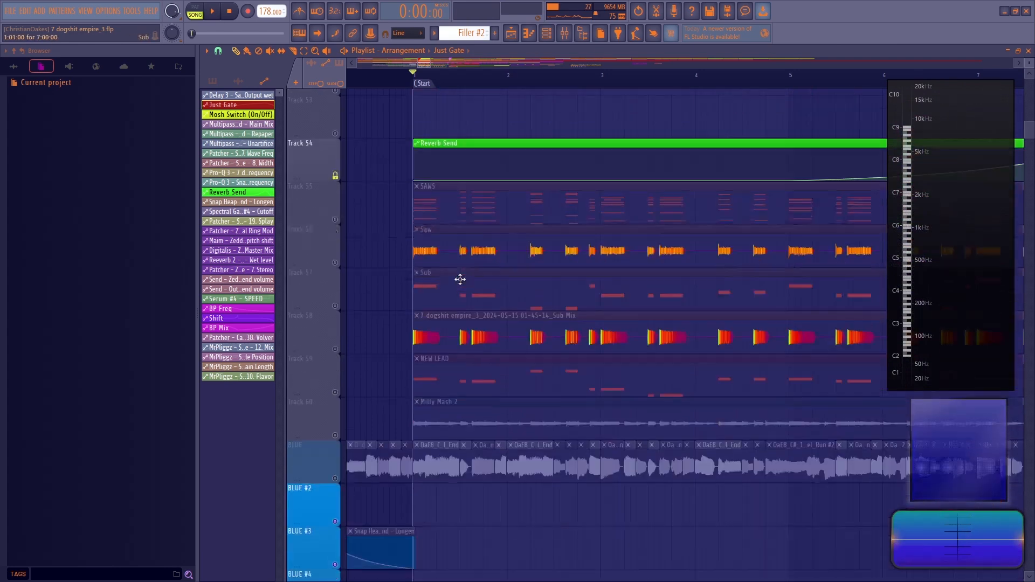
key(space)
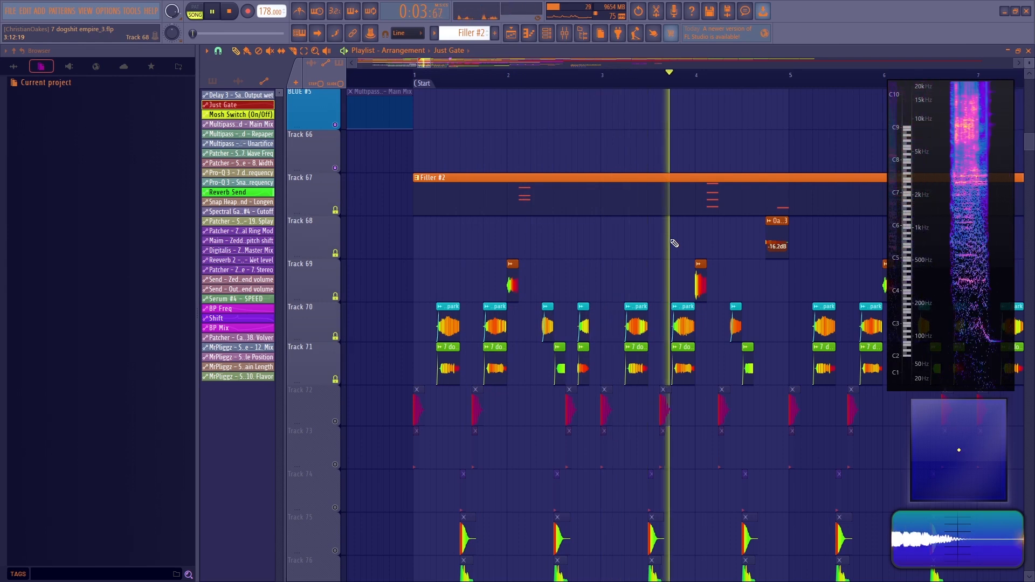
drag(424, 65, 433, 67)
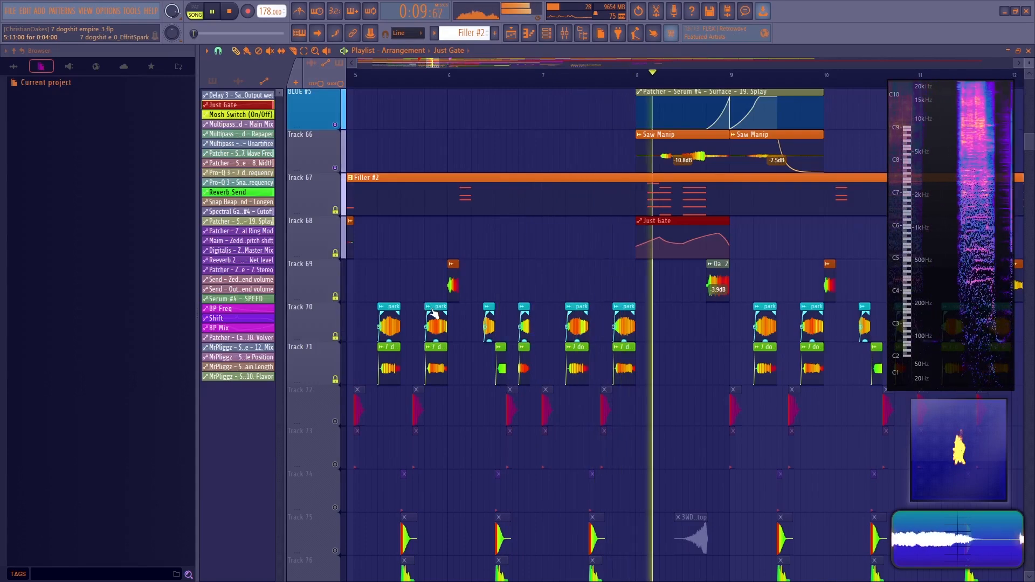
key(space)
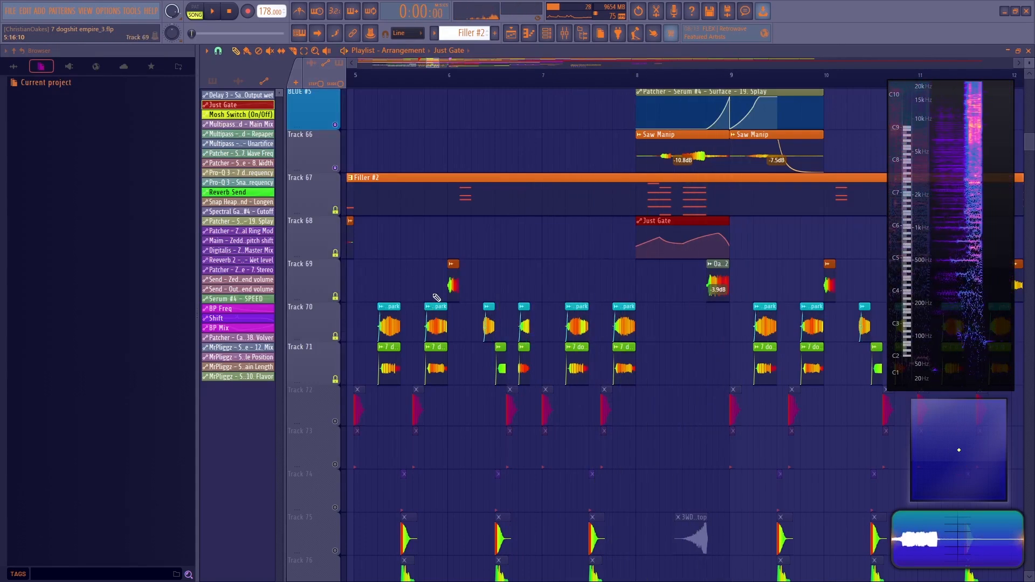
Inspect the OaE9_BassDump_G#_165_GranularCatch sample used on Track 69 and close its settings
double_click(454, 273)
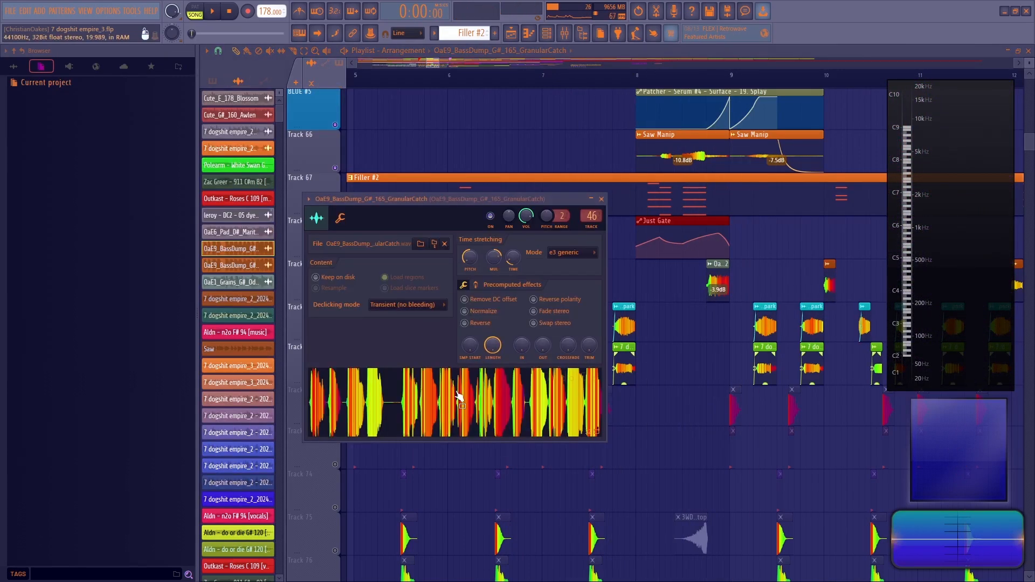
click(601, 199)
scroll(469, 75, down, 2)
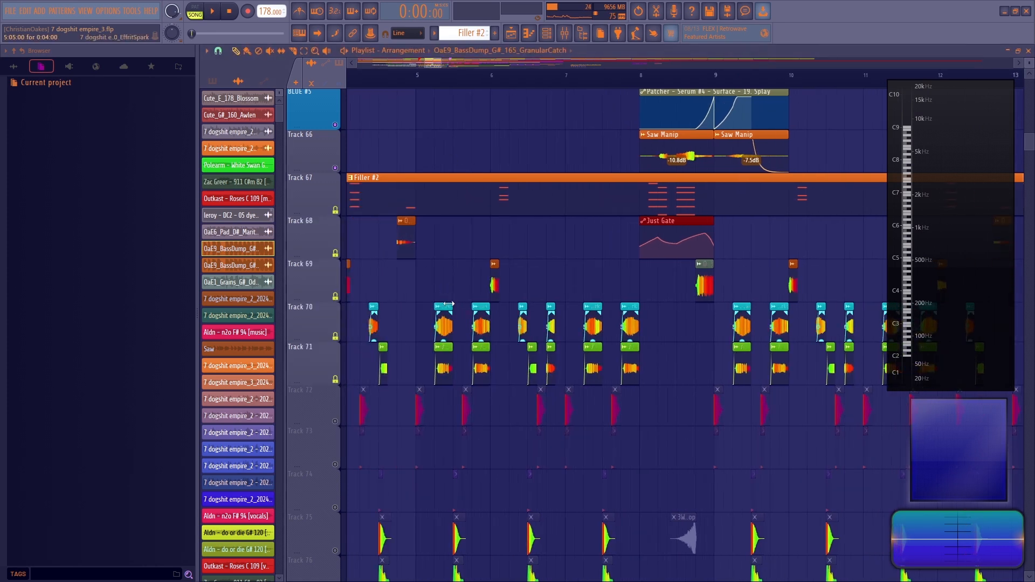
Inspect the BassDump EffritSpark sample used on Track 70, going back to its first clip after bar 1
double_click(448, 304)
drag(712, 135, 493, 122)
mouse_move(431, 65)
mouse_down()
mouse_move(429, 85)
mouse_move(422, 66)
mouse_up()
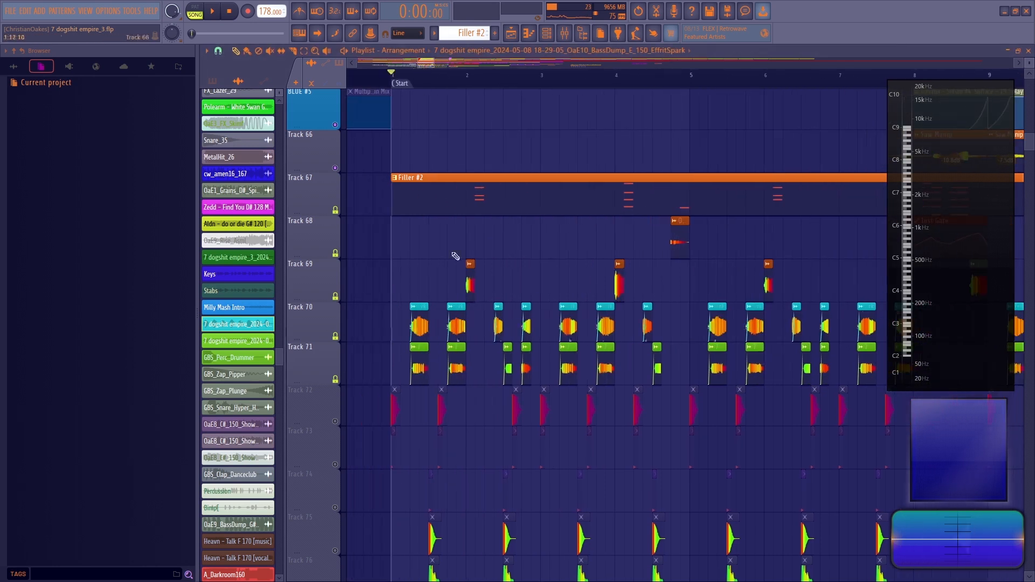
double_click(422, 307)
right_click(380, 322)
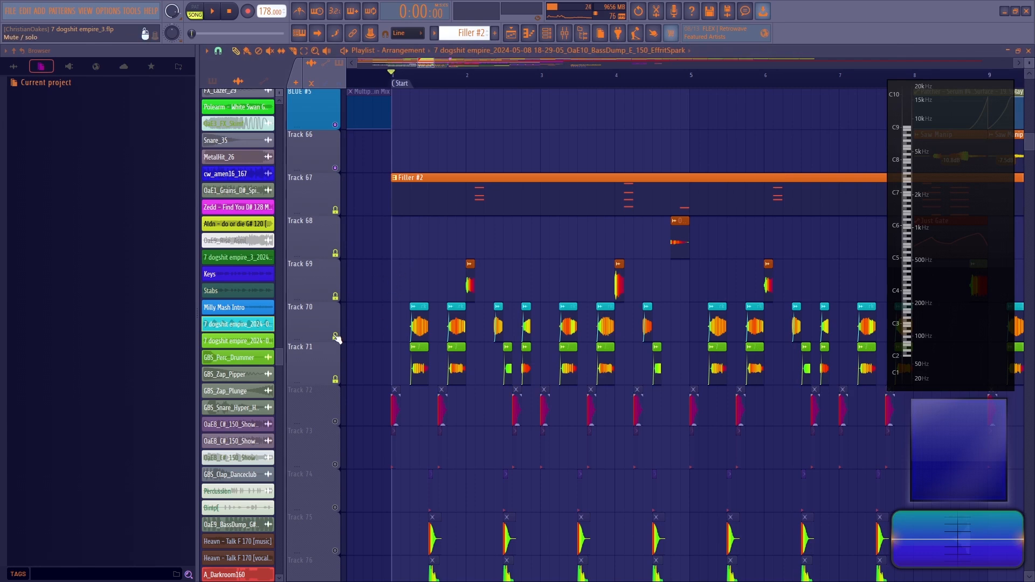
Unmute Tracks 76 to 79, the percussion layers beneath the Snare_35 track
scroll(431, 81, down, 3)
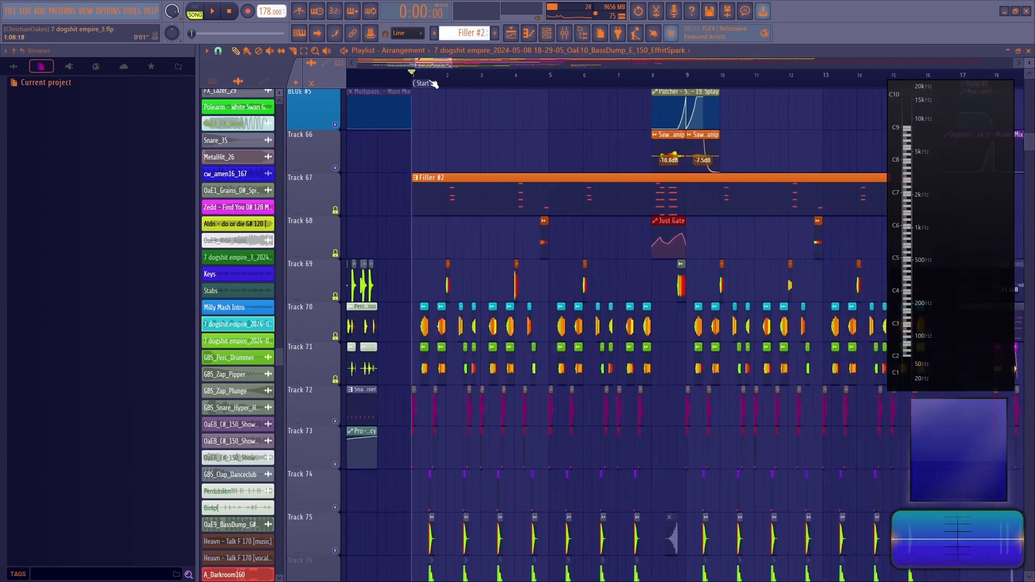
scroll(434, 211, down, 4)
scroll(433, 81, up, 5)
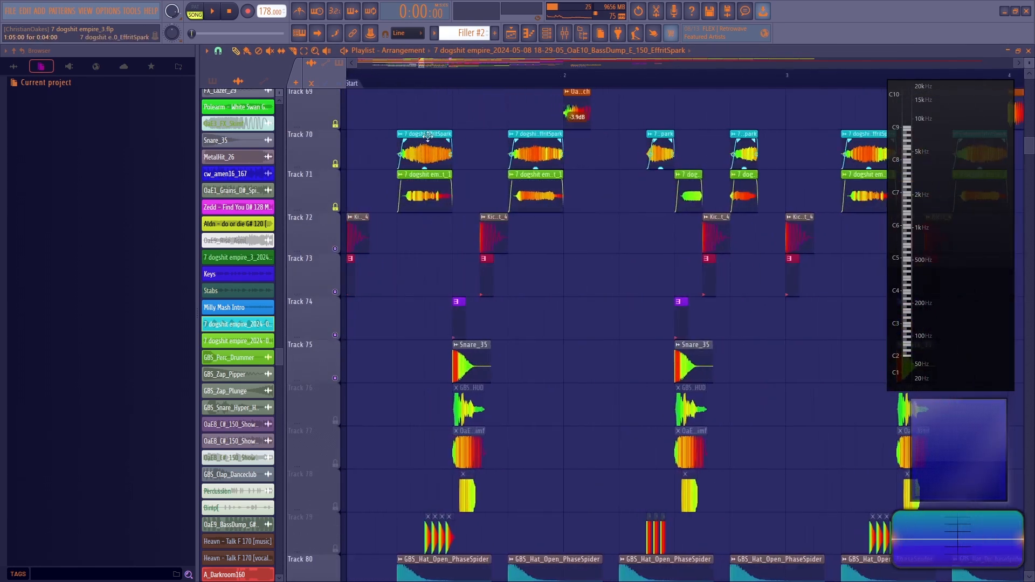
scroll(517, 178, down, 6)
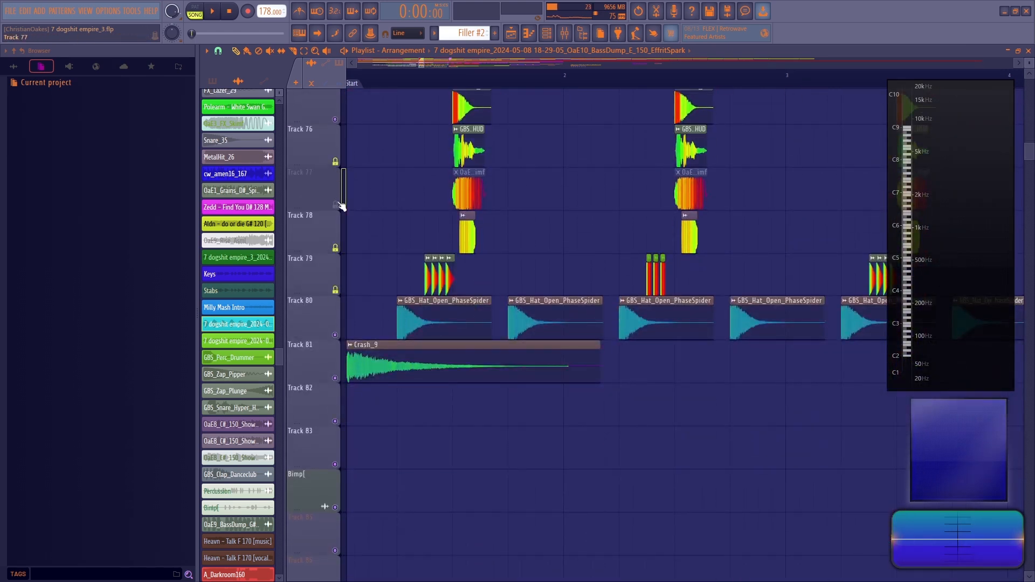
scroll(338, 205, up, 10)
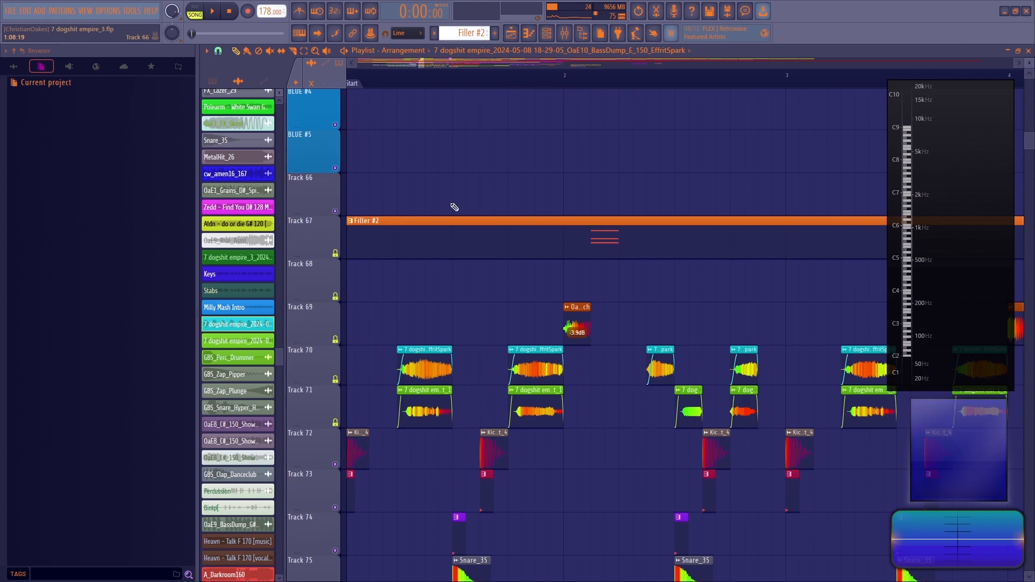
Go through the vocal, keys, stabs and saw tracks above the filler and play the combined layers briefly from bar 1
scroll(413, 133, up, 19)
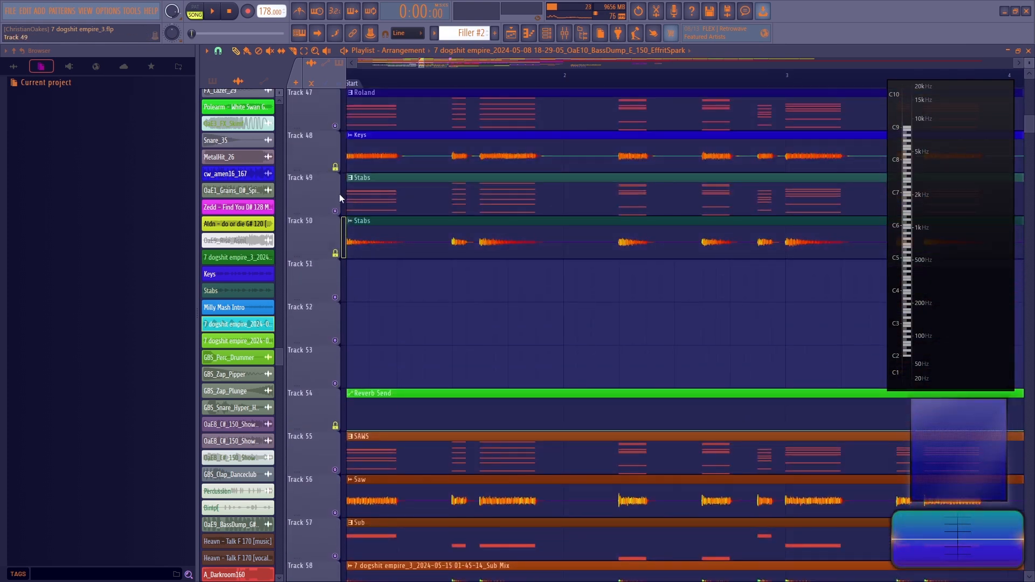
scroll(440, 284, down, 4)
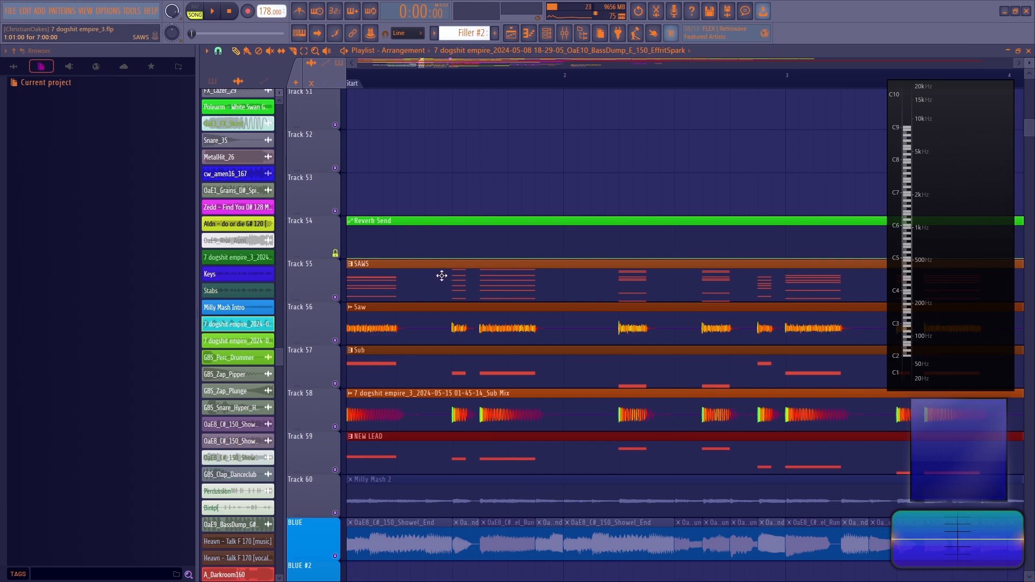
scroll(433, 276, down, 13)
scroll(420, 308, up, 8)
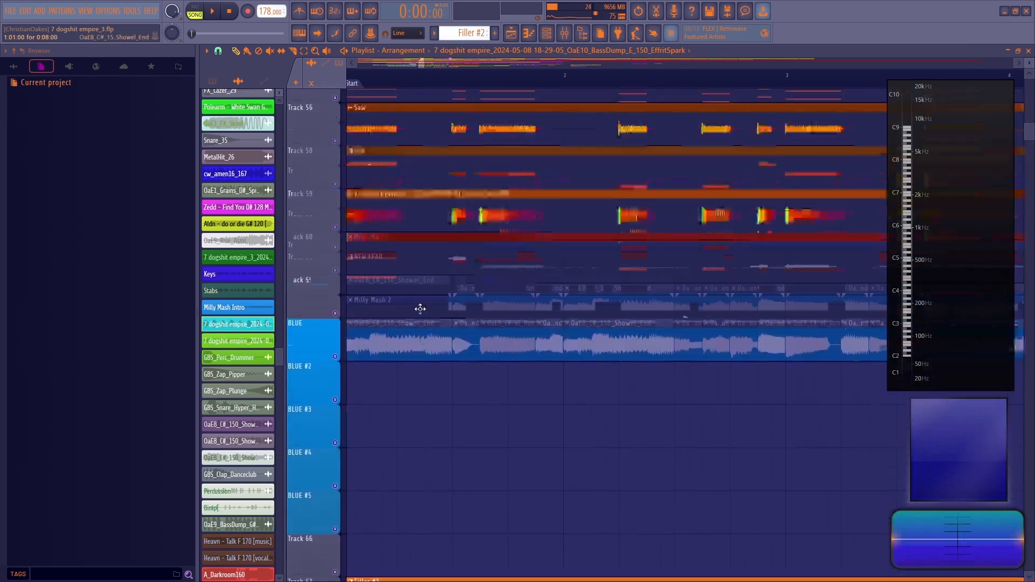
scroll(420, 308, up, 17)
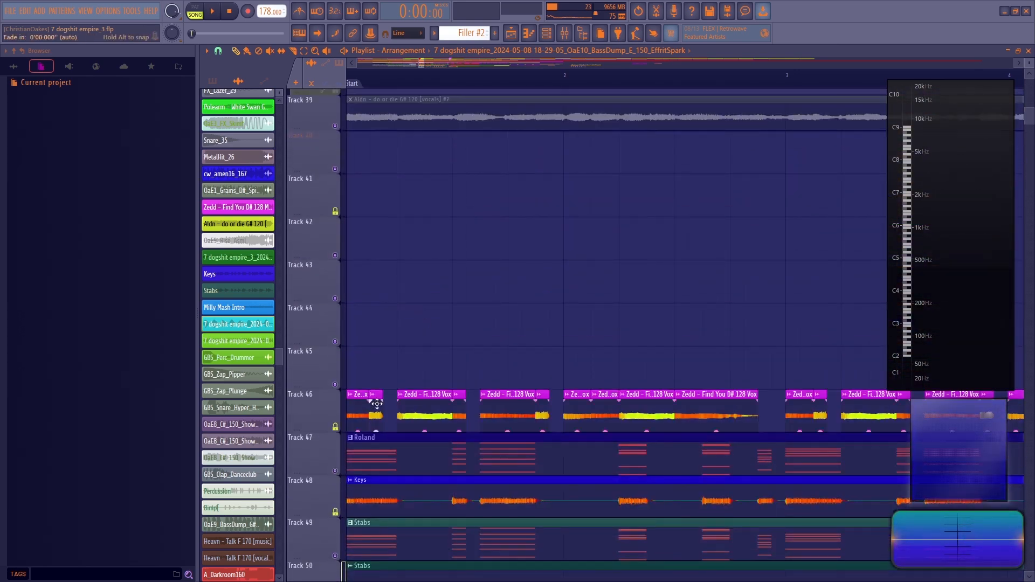
scroll(377, 403, down, 7)
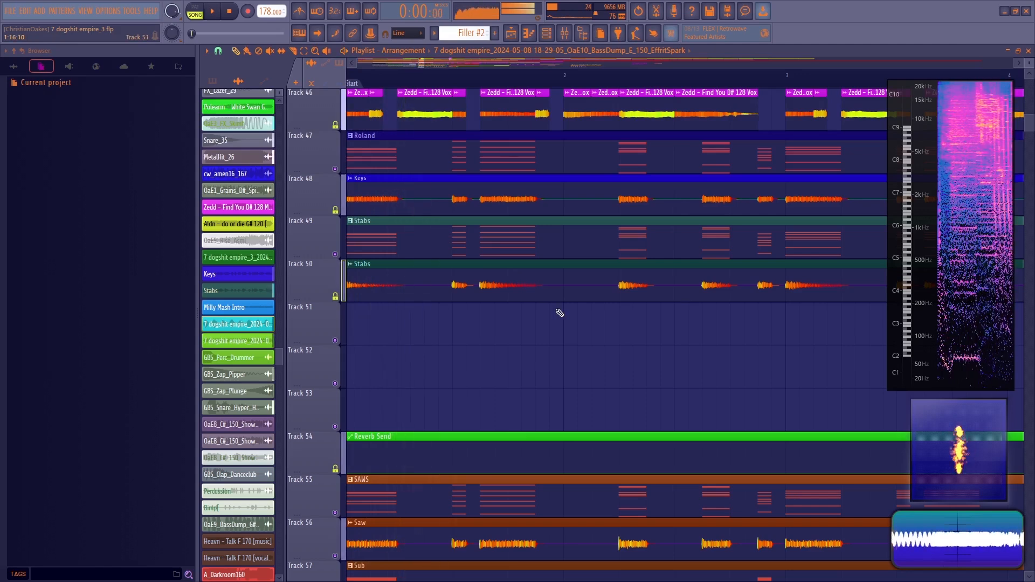
key(space)
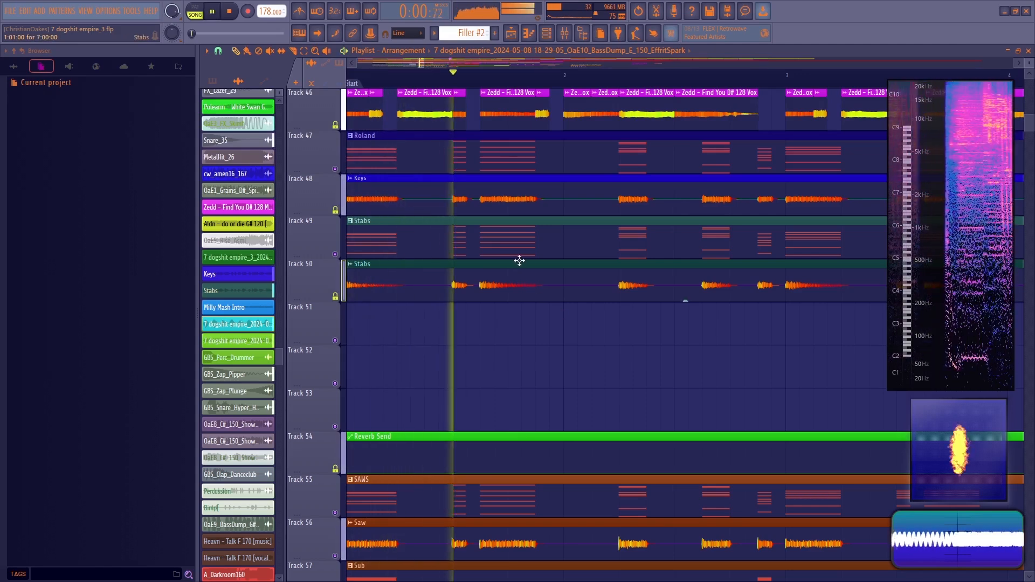
key(space)
Play the drop with its fillers, bass dumps and drums together from within bar 1 into bar 8
scroll(555, 283, down, 16)
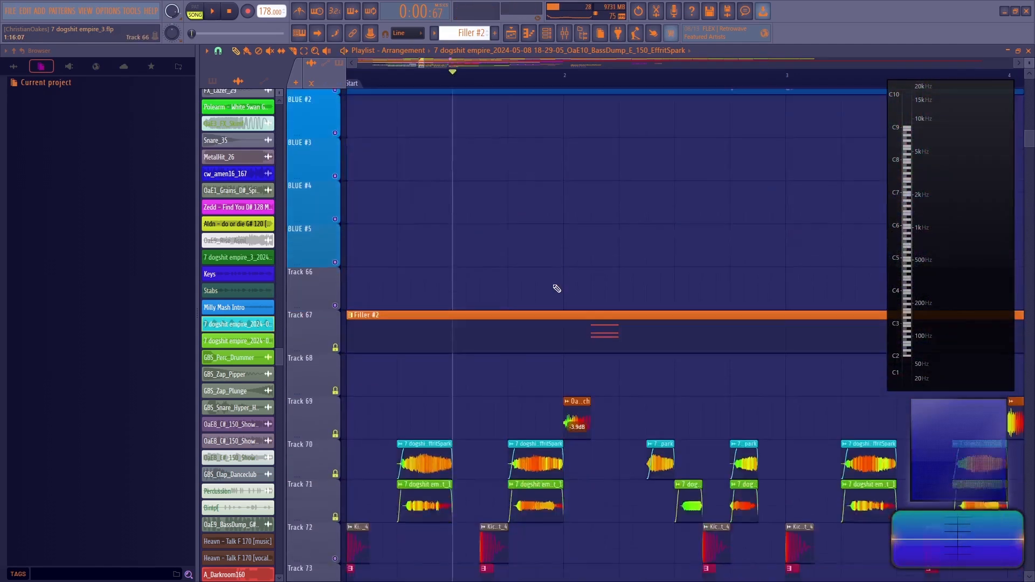
scroll(557, 289, down, 3)
scroll(601, 416, up, 14)
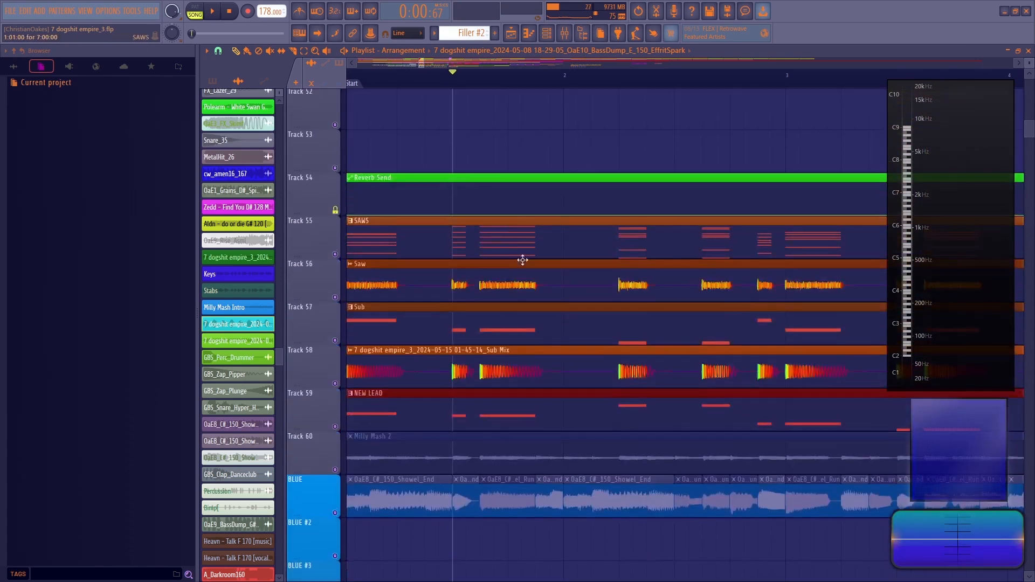
scroll(607, 405, down, 14)
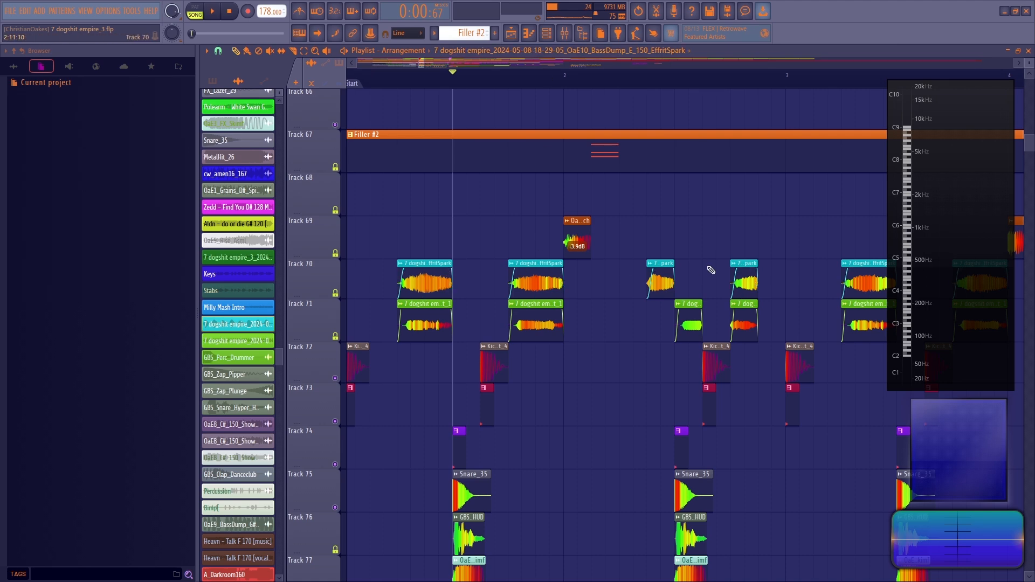
key(space)
scroll(528, 83, down, 3)
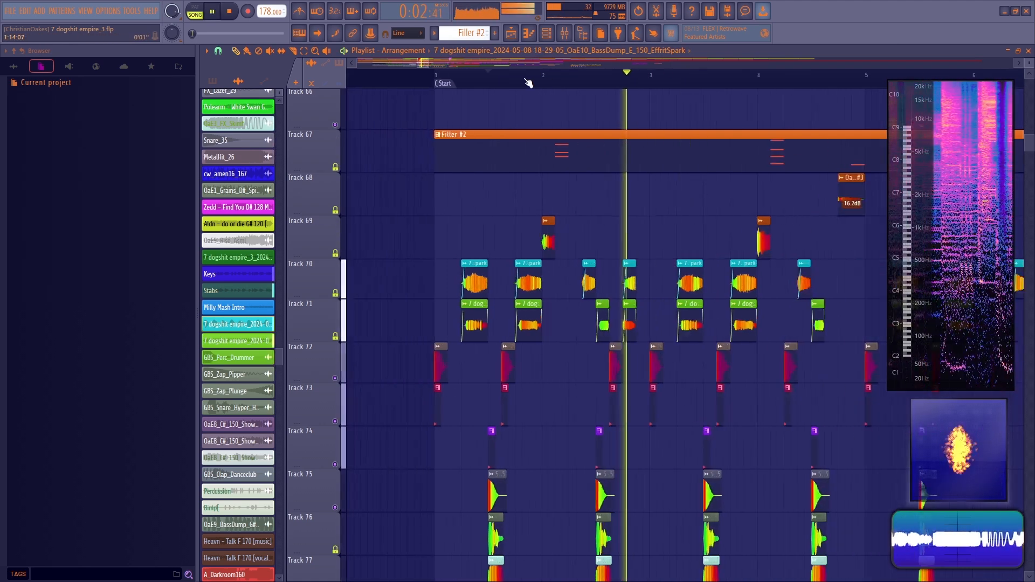
scroll(488, 86, down, 2)
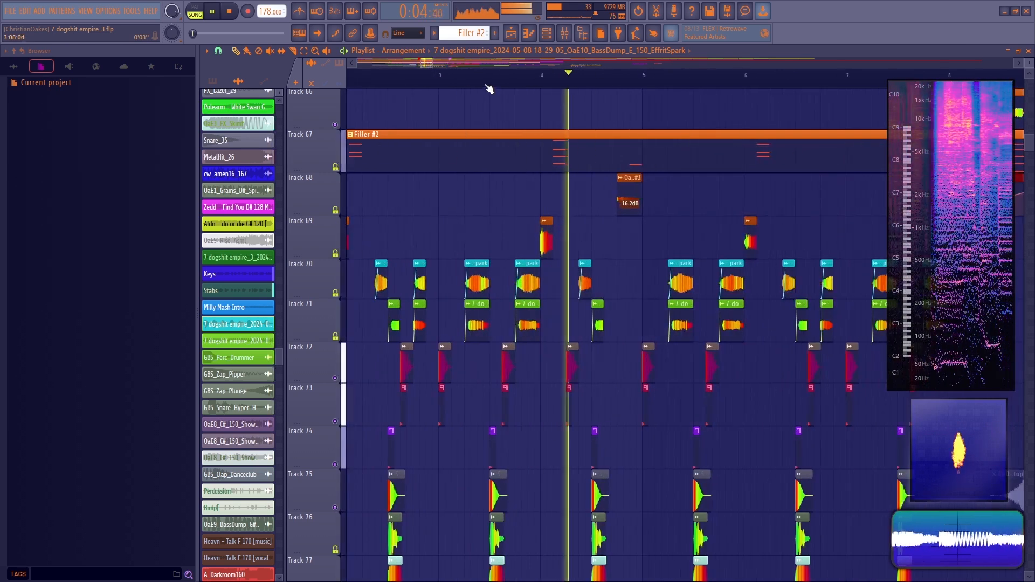
scroll(488, 91, down, 3)
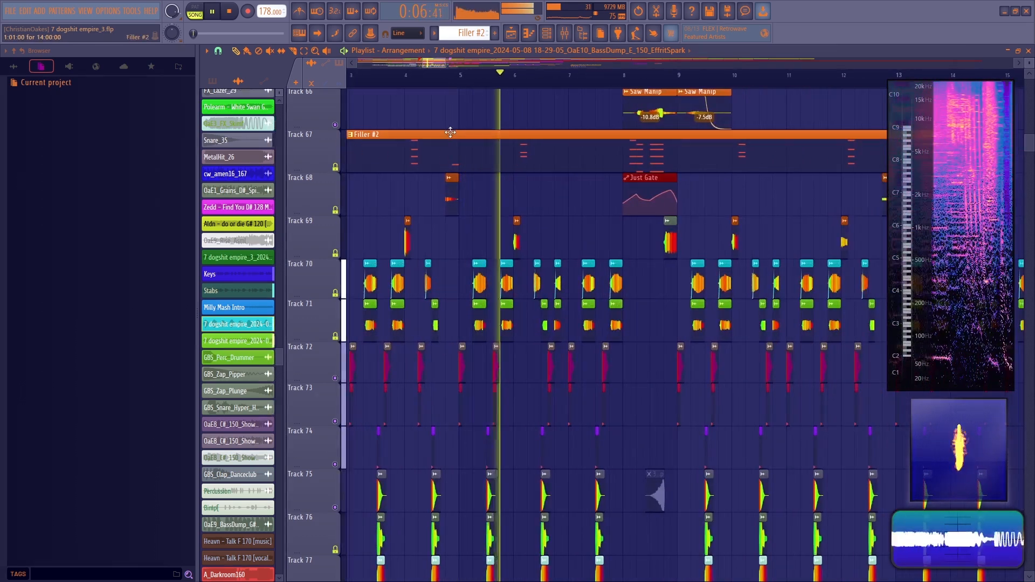
scroll(585, 221, up, 5)
scroll(585, 221, down, 5)
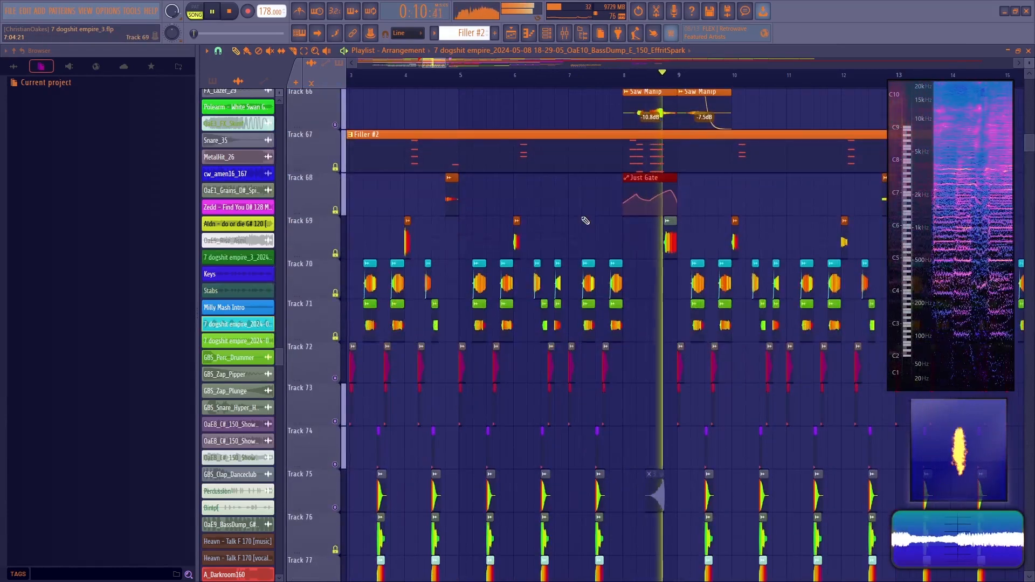
key(space)
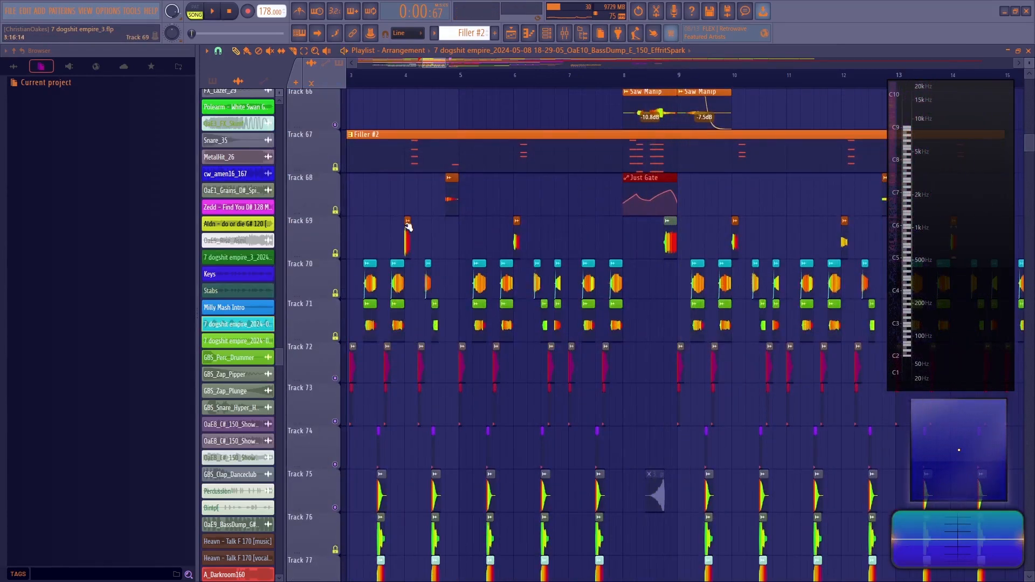
Examine the automation clips on BLUE #2 to BLUE #5 and the Track 66 clips around bars 8 to 10
scroll(503, 75, up, 3)
scroll(381, 150, up, 9)
scroll(445, 75, down, 5)
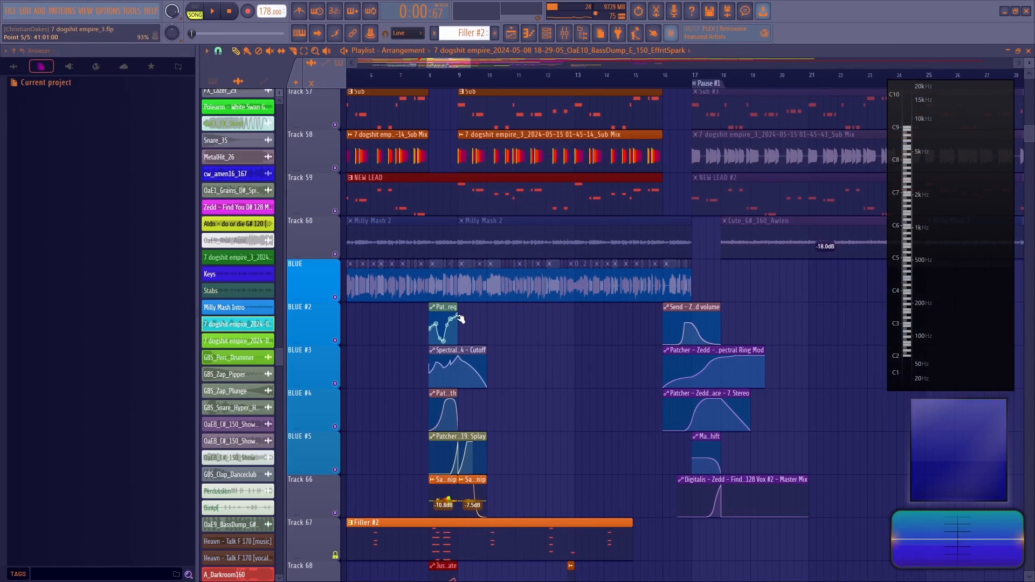
scroll(502, 332, down, 7)
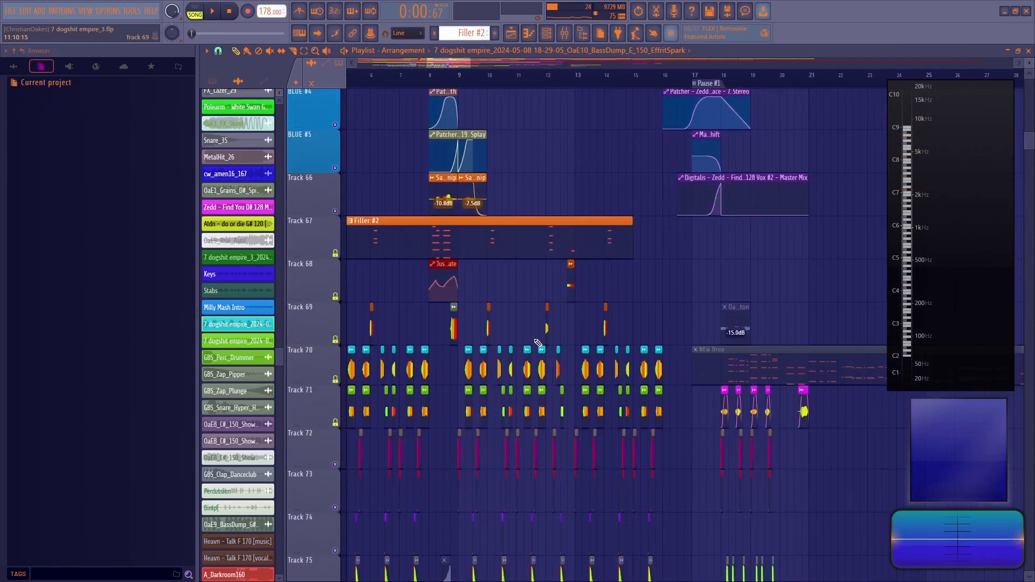
Go to the section at bar 113 and mute the BP Mix automation on Track 48 and the Volver automation on Track 50
drag(447, 65, 654, 132)
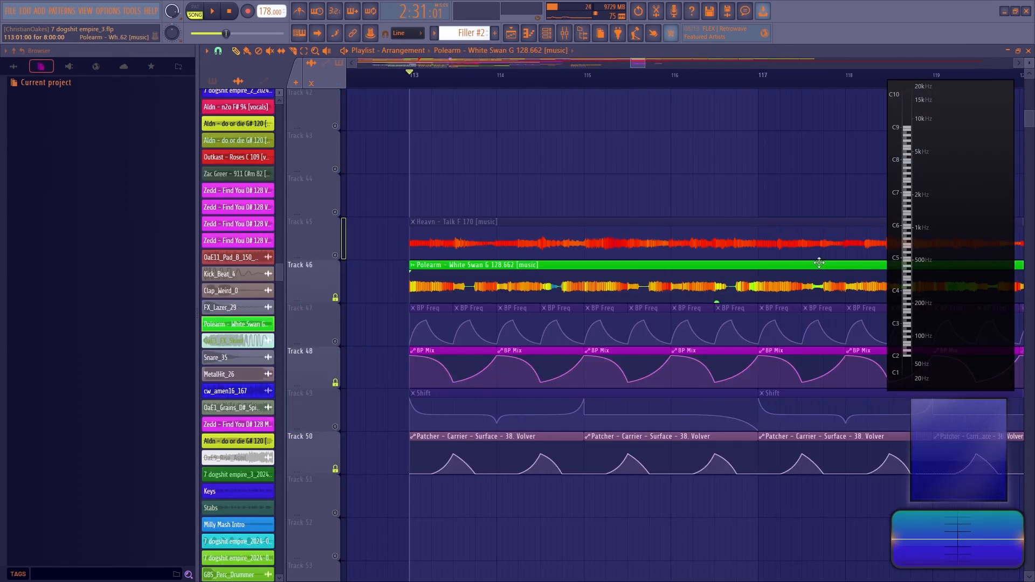
click(335, 382)
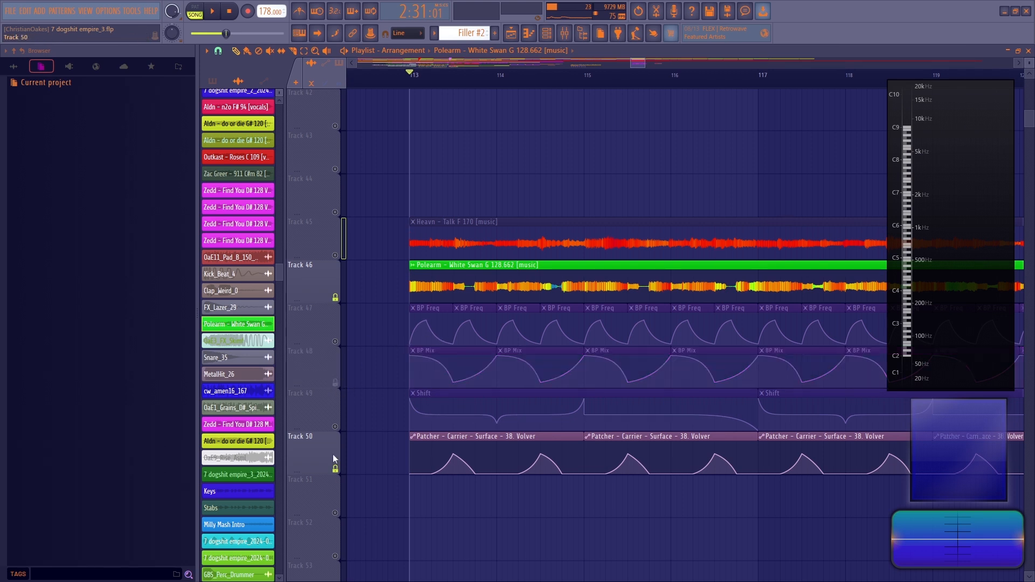
click(335, 469)
Play the isolated Polearm - White Swan music clip on Track 46 from bar 113
double_click(467, 285)
click(646, 157)
key(space)
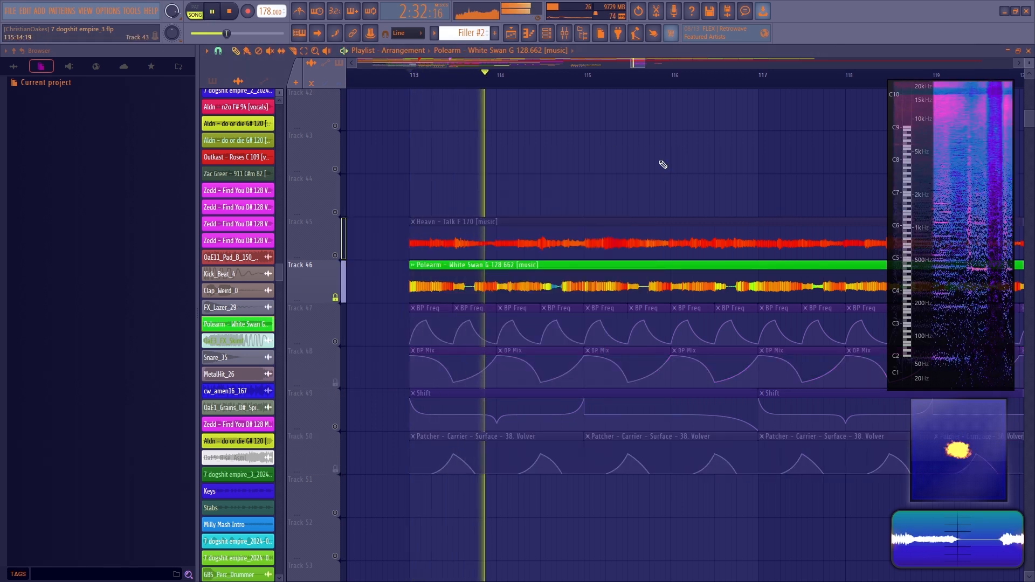
key(space)
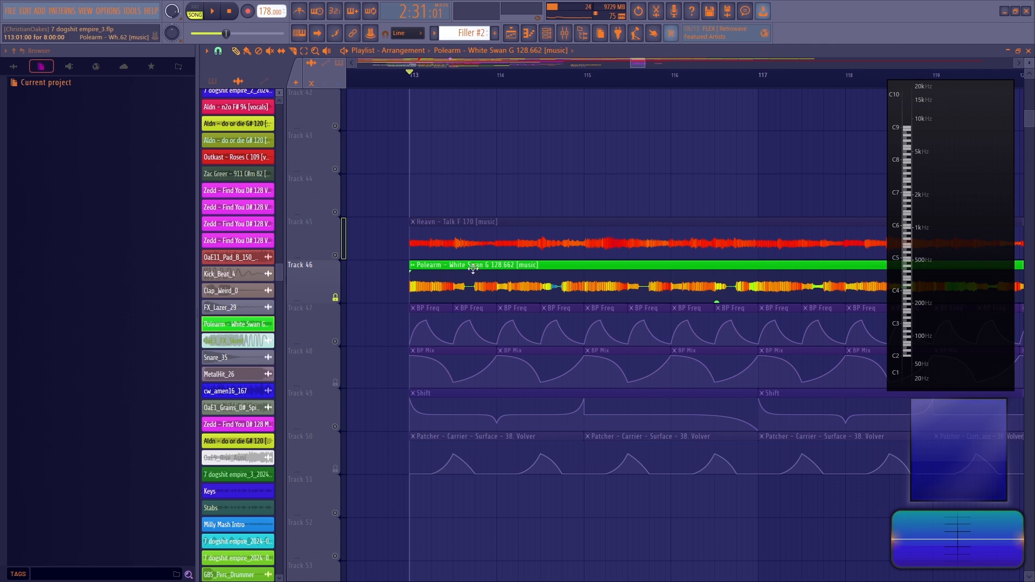
key(space)
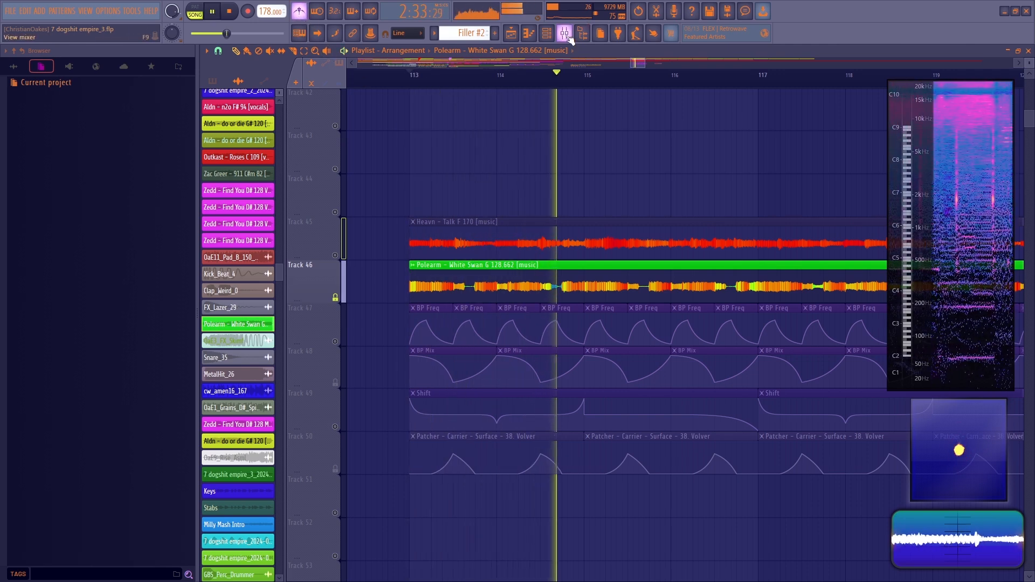
key(space)
Send the Heavn - Talk F 170 mixer track to Premaster and play it from bar 113
key(F9)
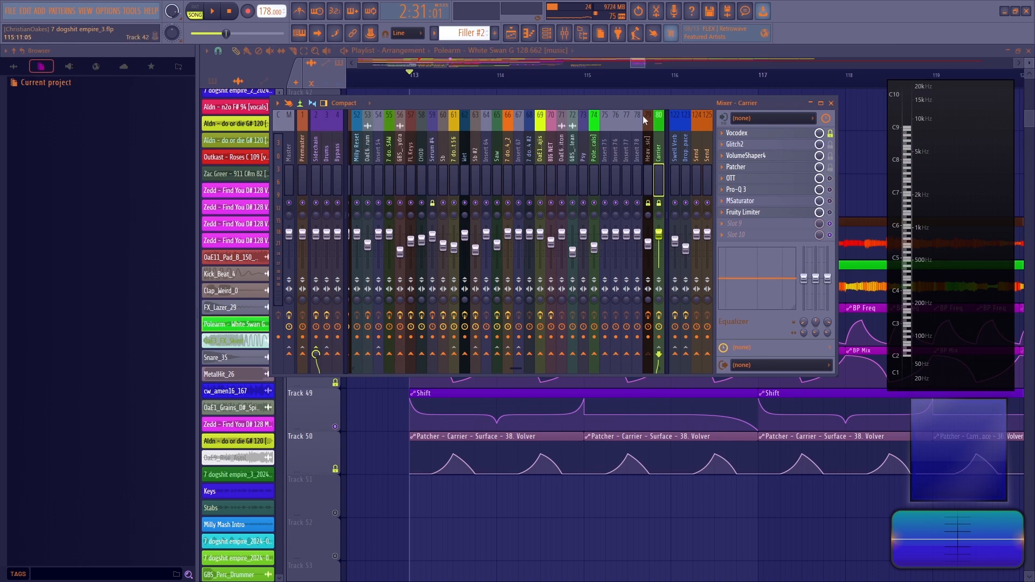
click(651, 152)
click(635, 64)
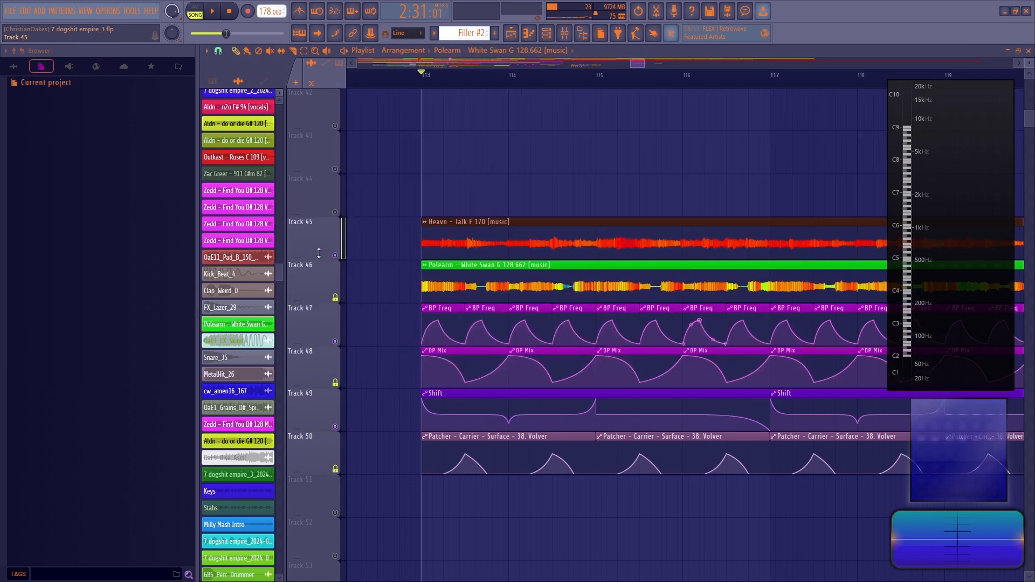
click(564, 33)
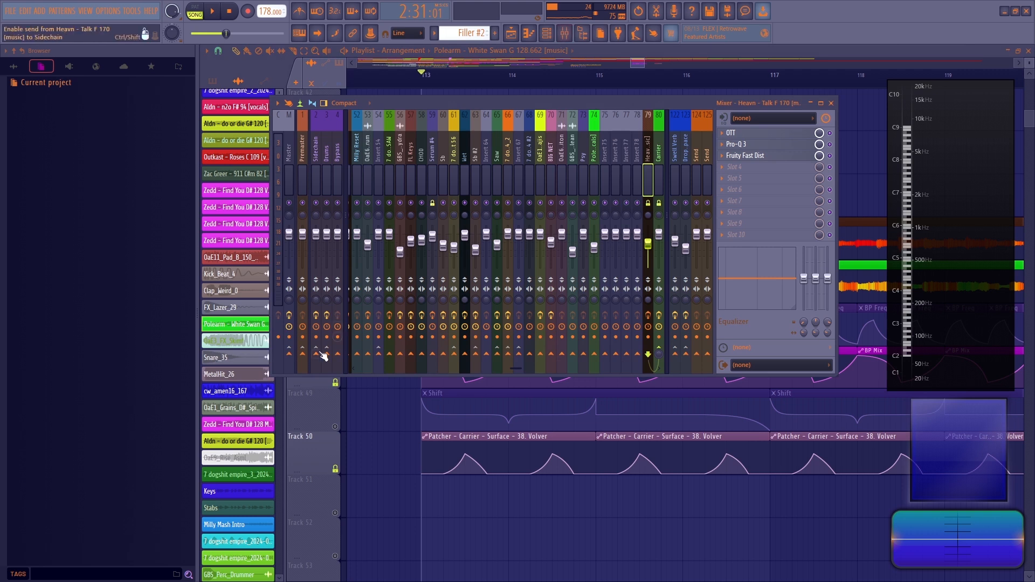
key(space)
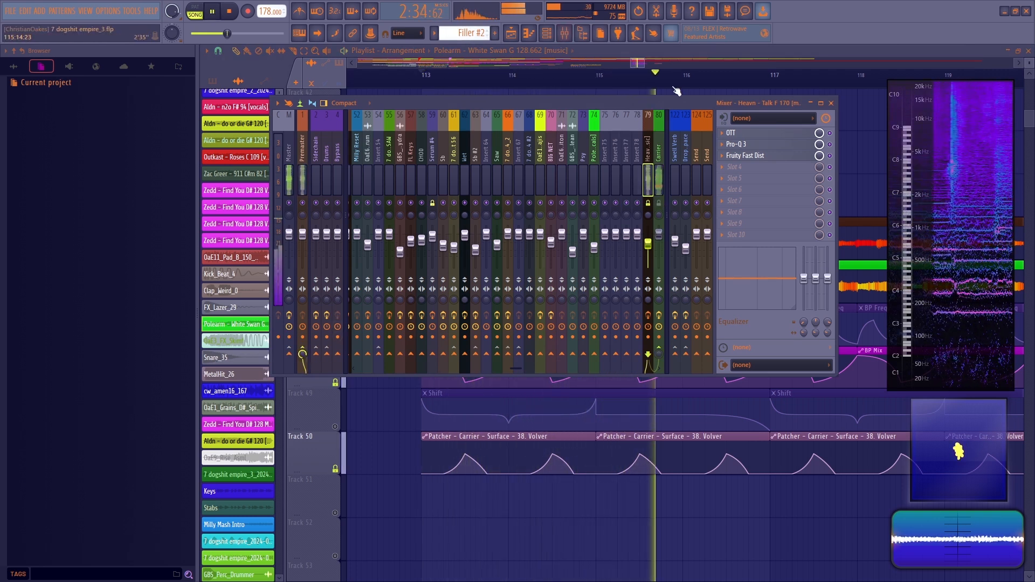
key(space)
Inspect the Pro-Q 3 curve on the Heavn - Talk F 170 mixer track and close the equalizer
click(747, 145)
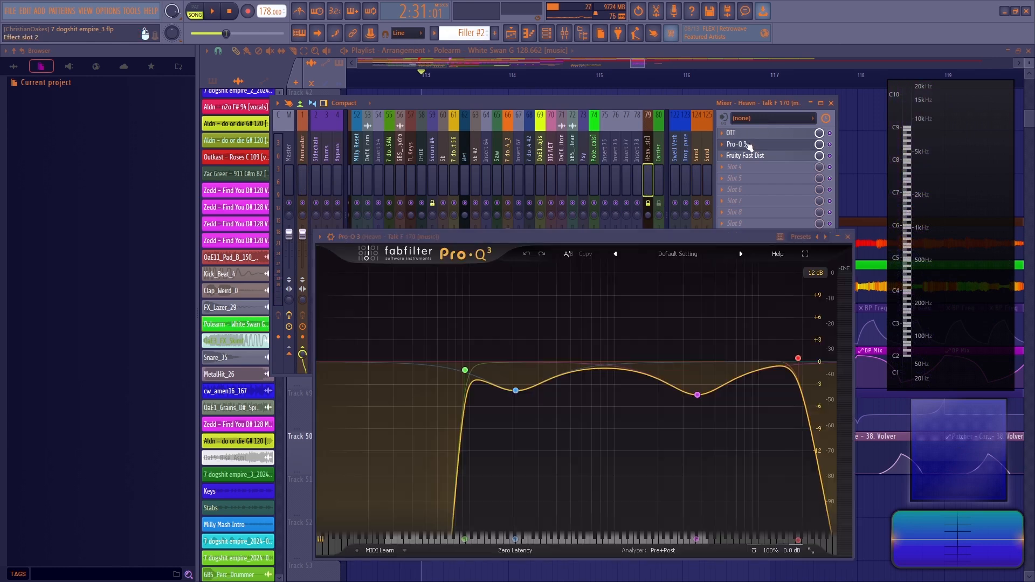
click(848, 237)
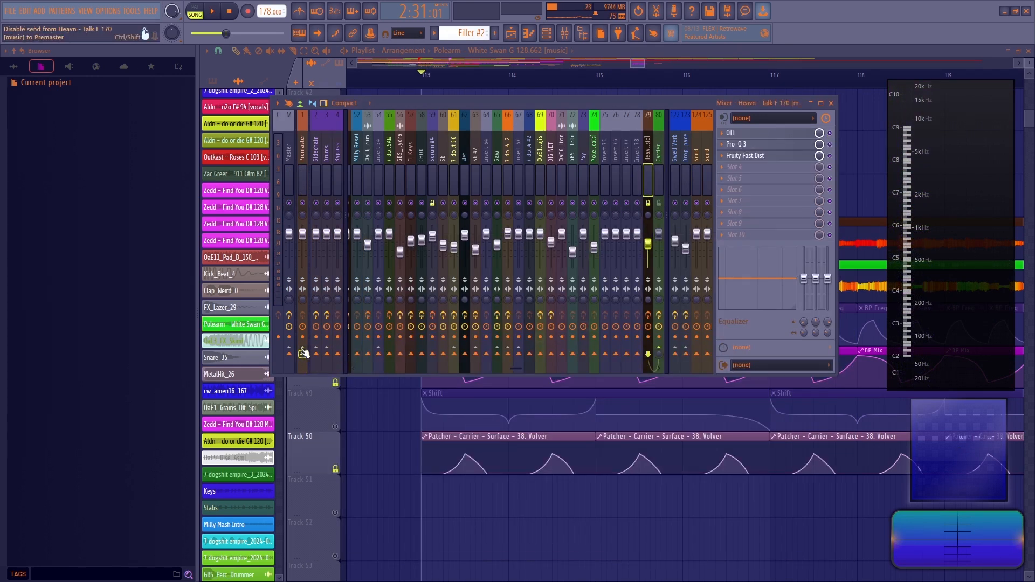
Open Vocodex on the Carrier mixer track and audition it from bar 113, removing the raised point from its band gain multiplier curve
scroll(604, 193, down, 3)
click(626, 181)
click(755, 133)
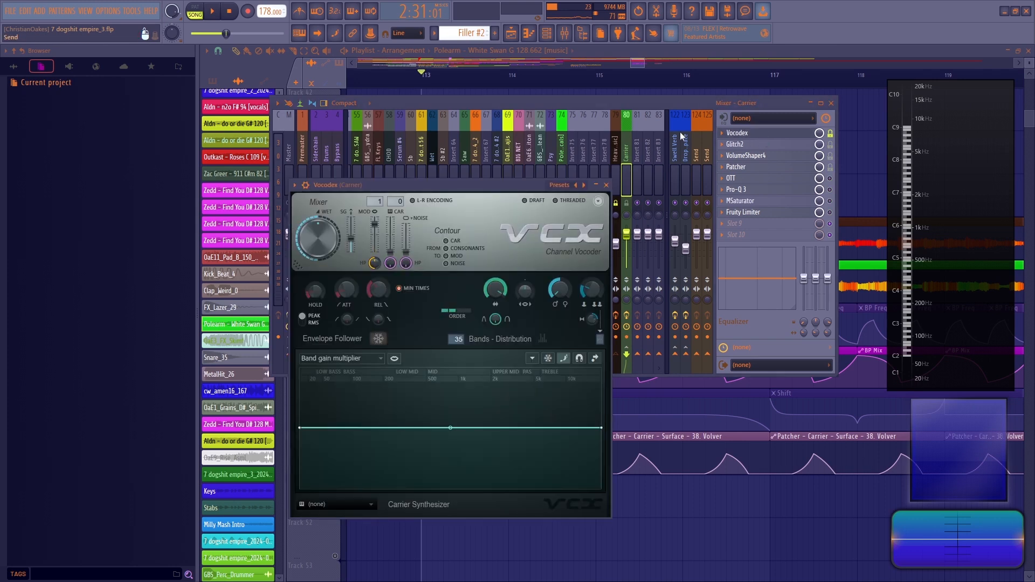
key(space)
key(F9)
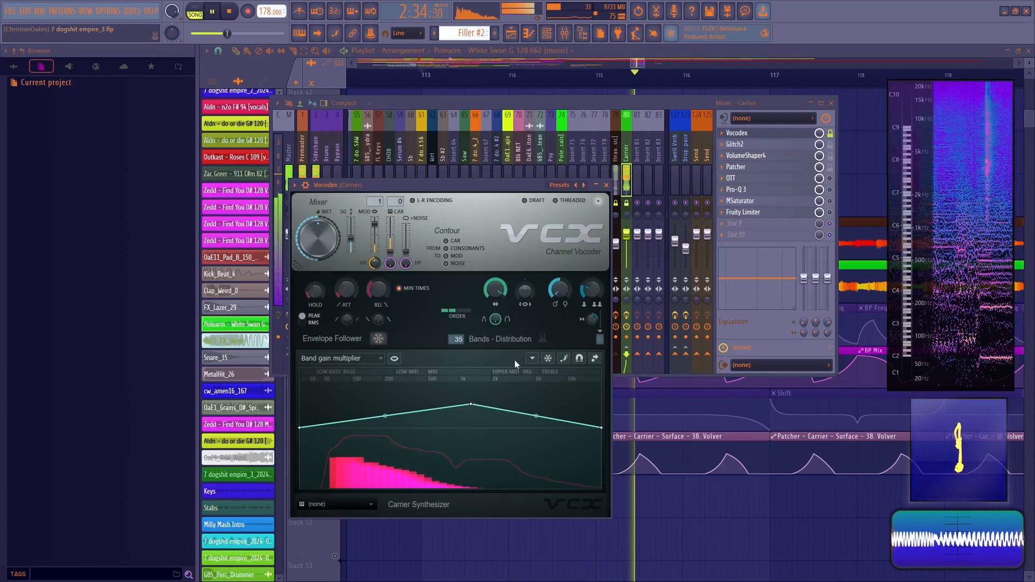
right_click(474, 391)
click(494, 393)
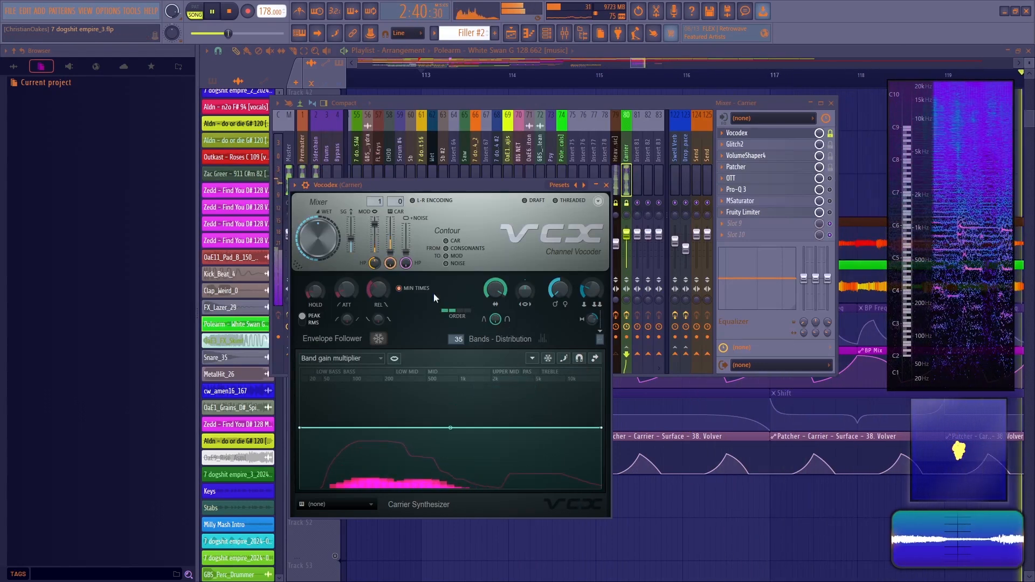
key(space)
Open VolumeShaper4 on the Carrier mixer track, examine its volume curve and audition the track from bar 113
click(746, 155)
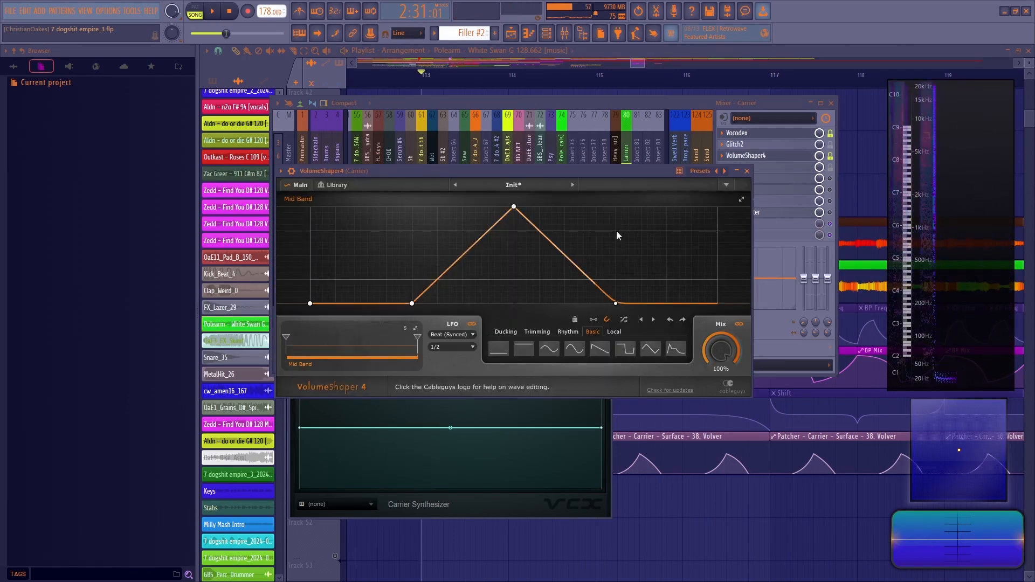
key(space)
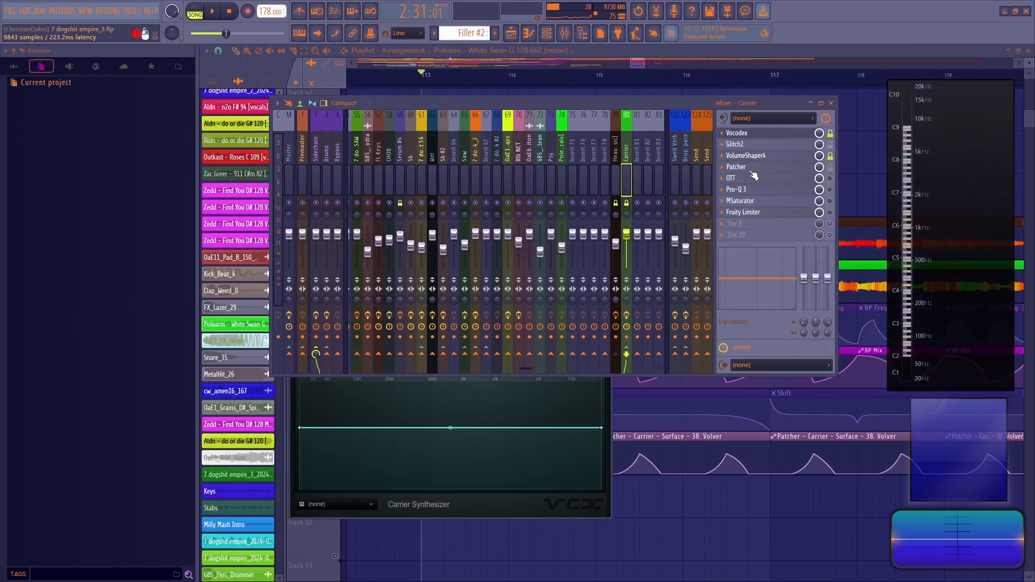
click(760, 156)
click(762, 157)
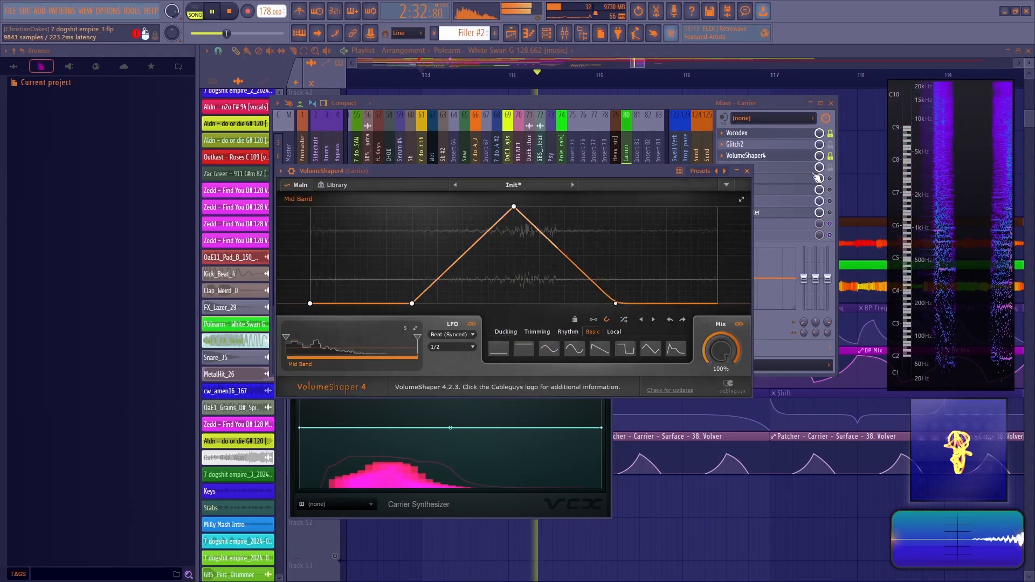
key(space)
click(746, 171)
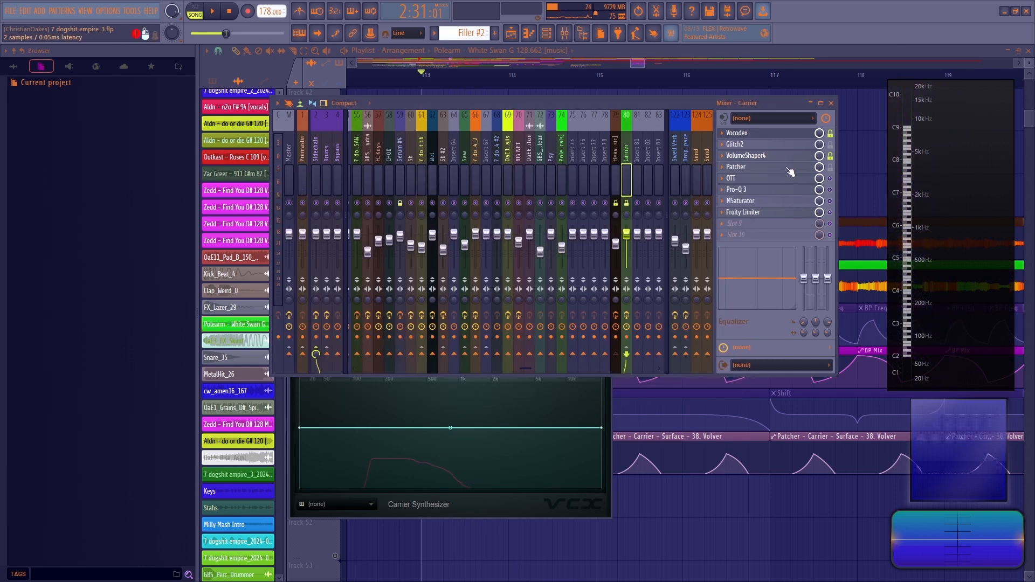
key(space)
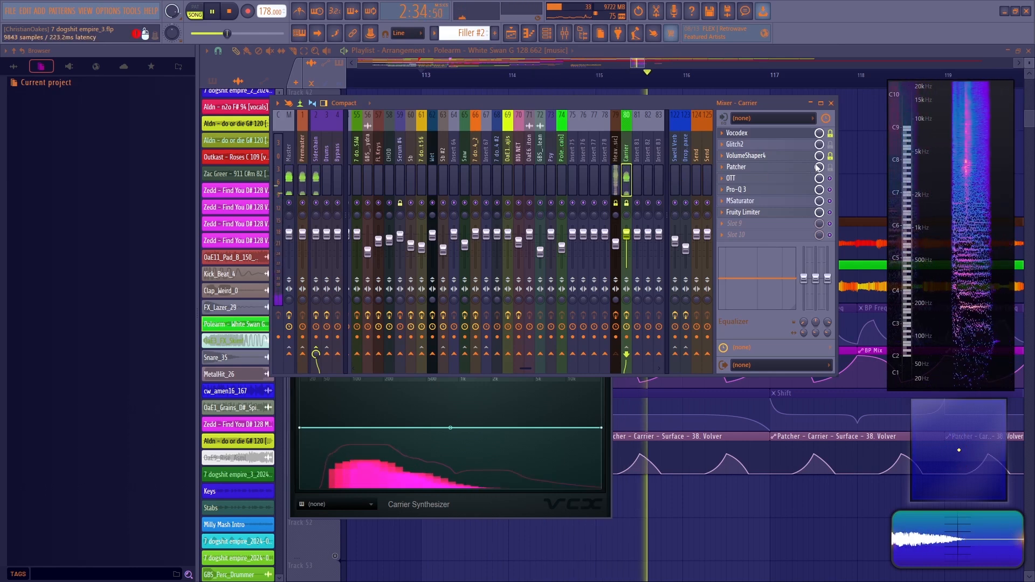
key(space)
Inspect the Glitch2 effect sequence on the Carrier track and close the plugin
click(734, 144)
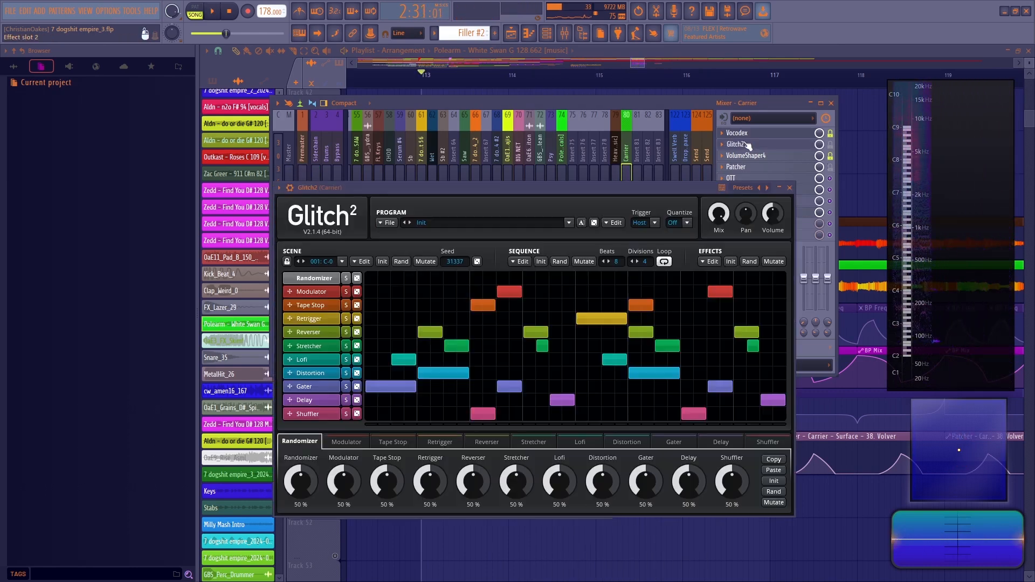
drag(483, 188, 526, 160)
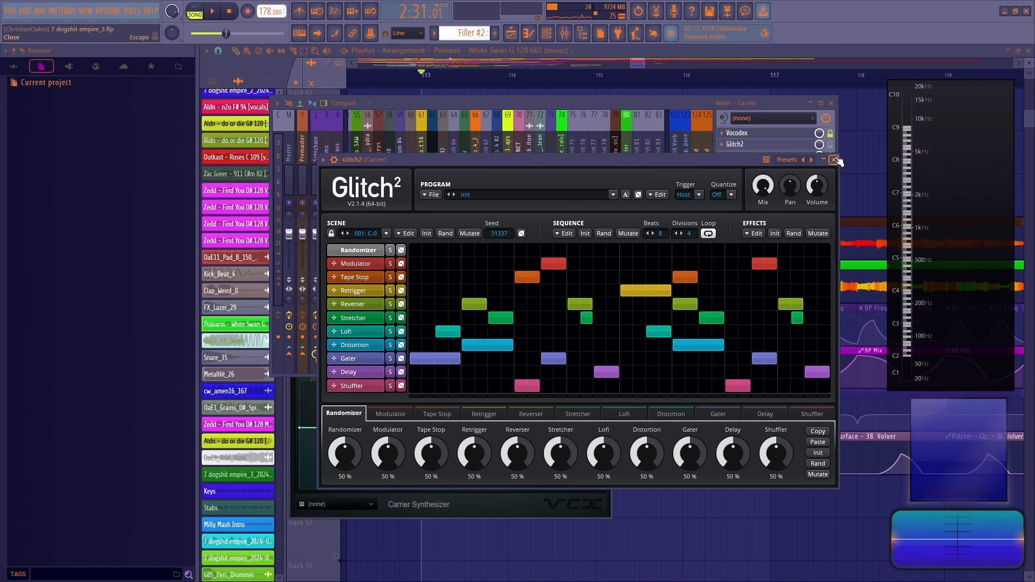
click(833, 160)
Load Digitalis into effect slot 10 of the Carrier track and close its editor
click(733, 236)
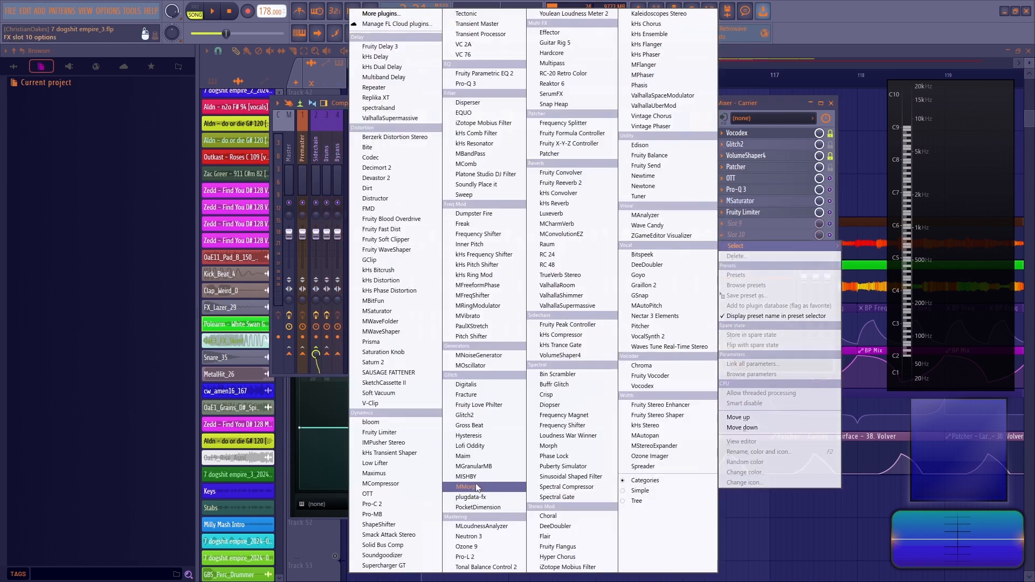
click(472, 384)
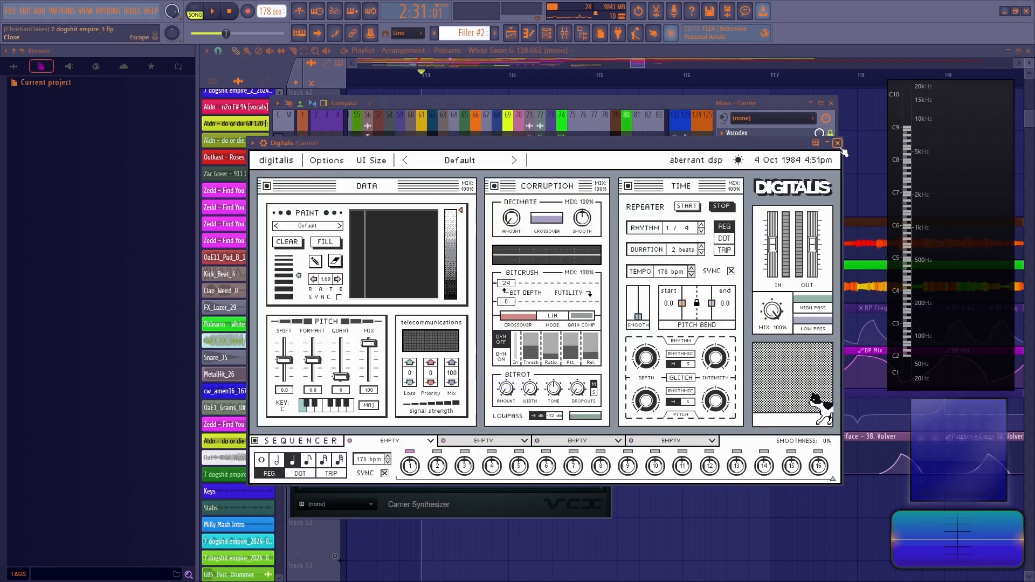
click(833, 156)
Replace Digitalis in slot 10 with Hysteresis, close its editor and delete the plugin from the slot
click(733, 235)
mouse_move(730, 249)
click(469, 435)
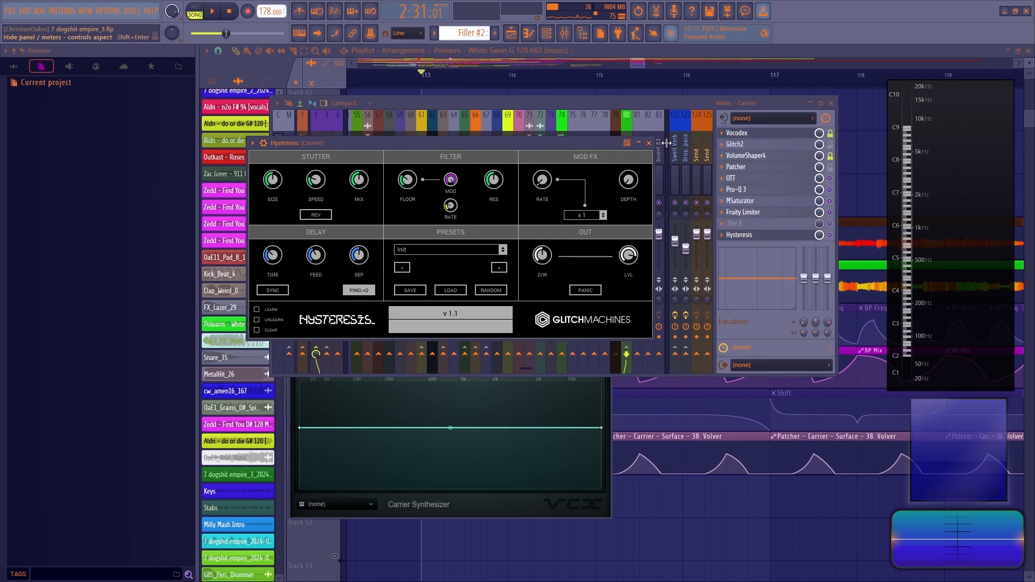
click(649, 142)
click(723, 235)
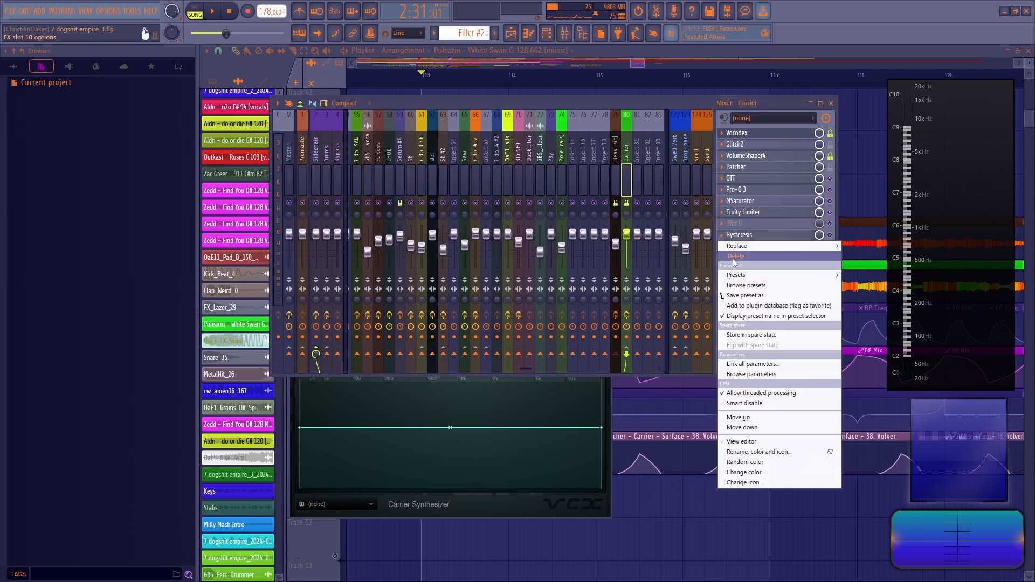
click(739, 256)
click(566, 330)
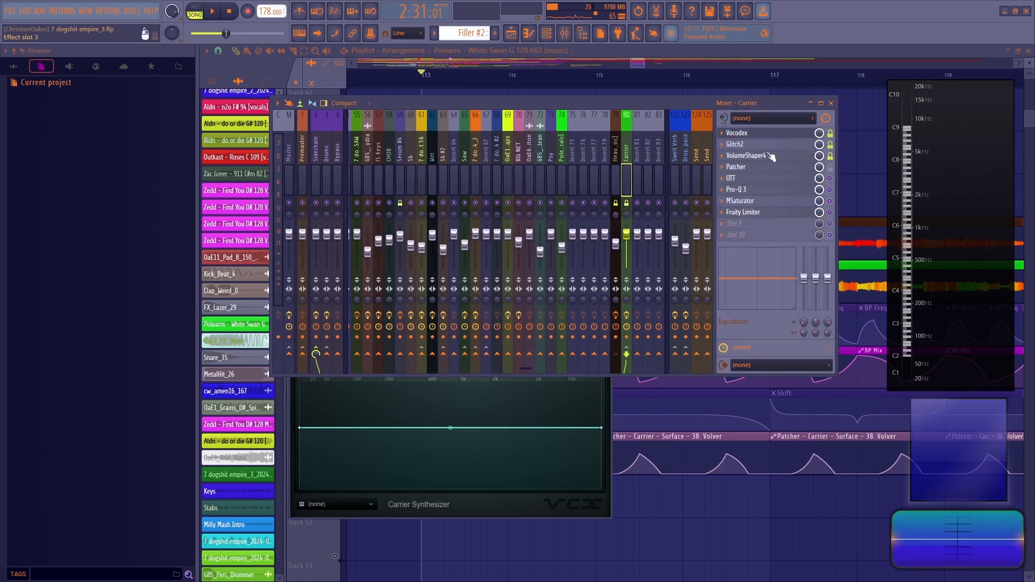
Play the Carrier track from bar 113 with Glitch2 active, switching VolumeShaper4 off and on to compare the sound
click(779, 156)
click(765, 147)
click(834, 160)
key(space)
click(830, 156)
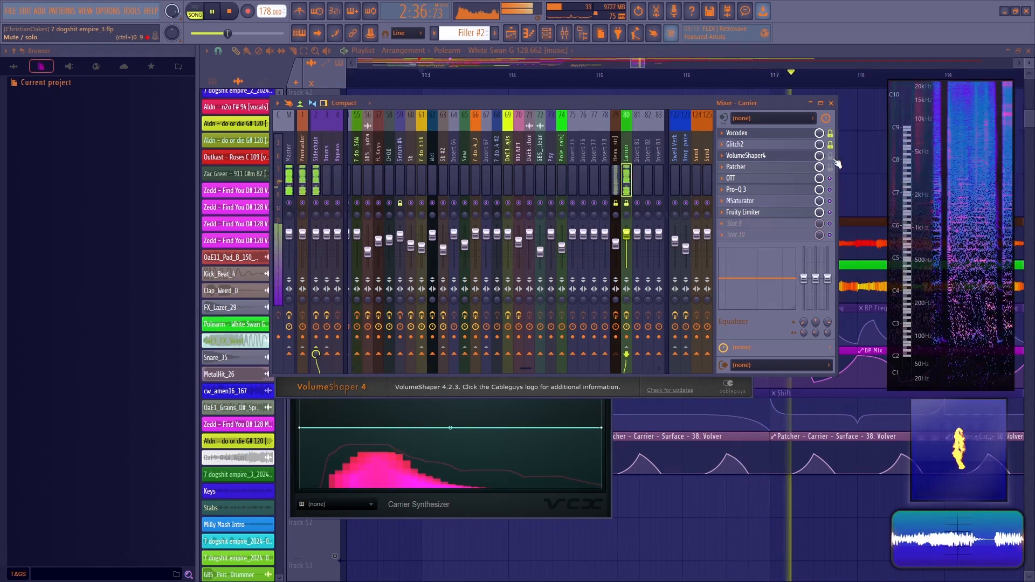
click(830, 156)
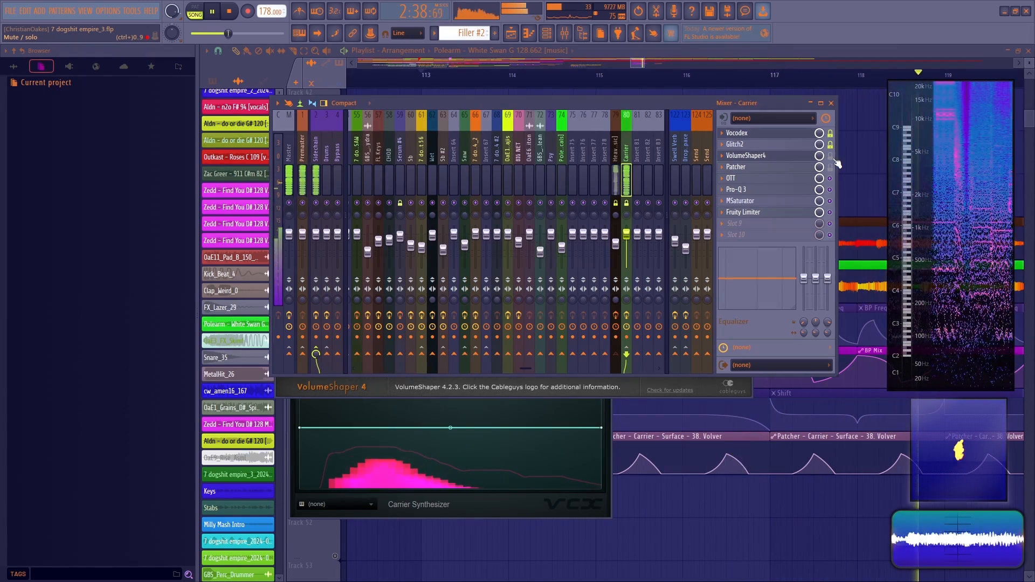
key(space)
Set the VolumeShaper4 LFO rate to 1/4 and audition the Carrier track from bar 113
click(771, 157)
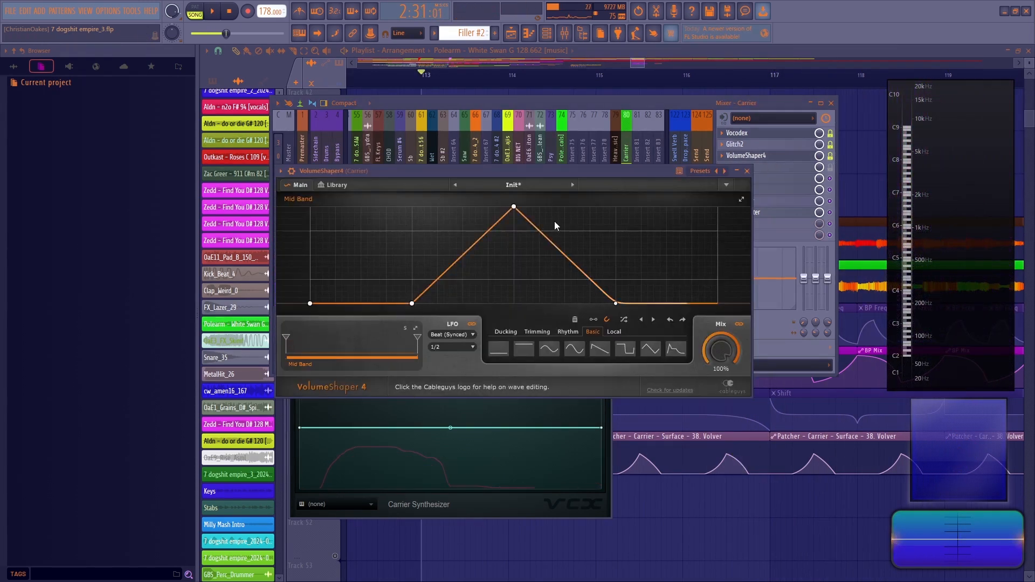
key(space)
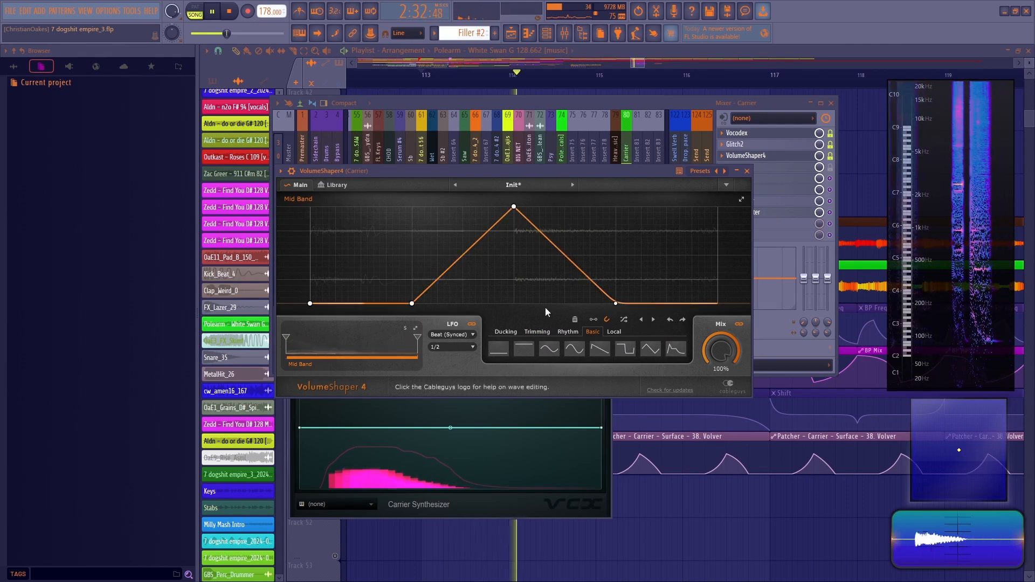
key(space)
click(452, 346)
click(452, 437)
key(space)
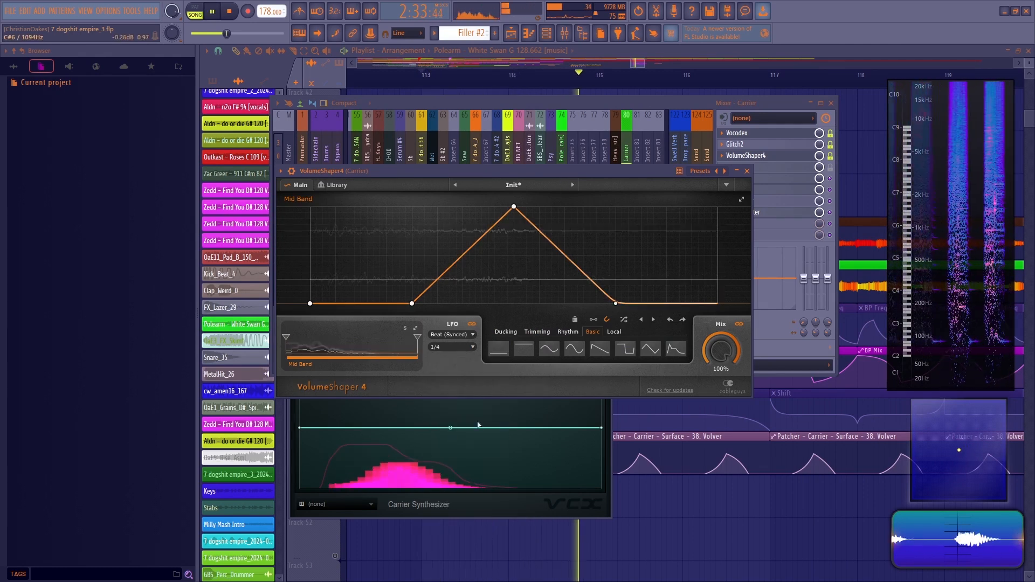
key(space)
Solo the Patcher effect on the Carrier track and open its control surface
click(830, 167)
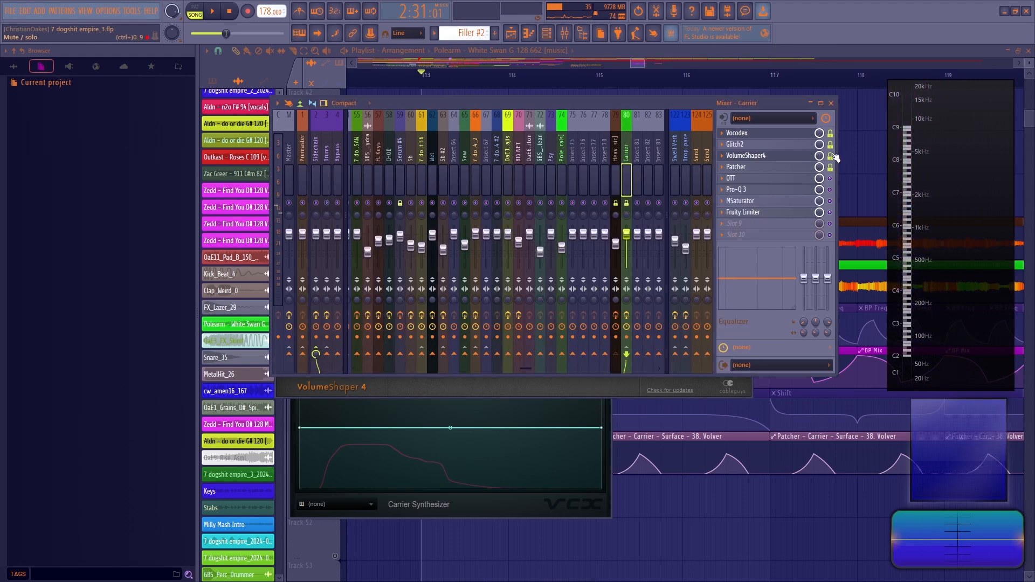
click(768, 166)
drag(335, 101, 463, 86)
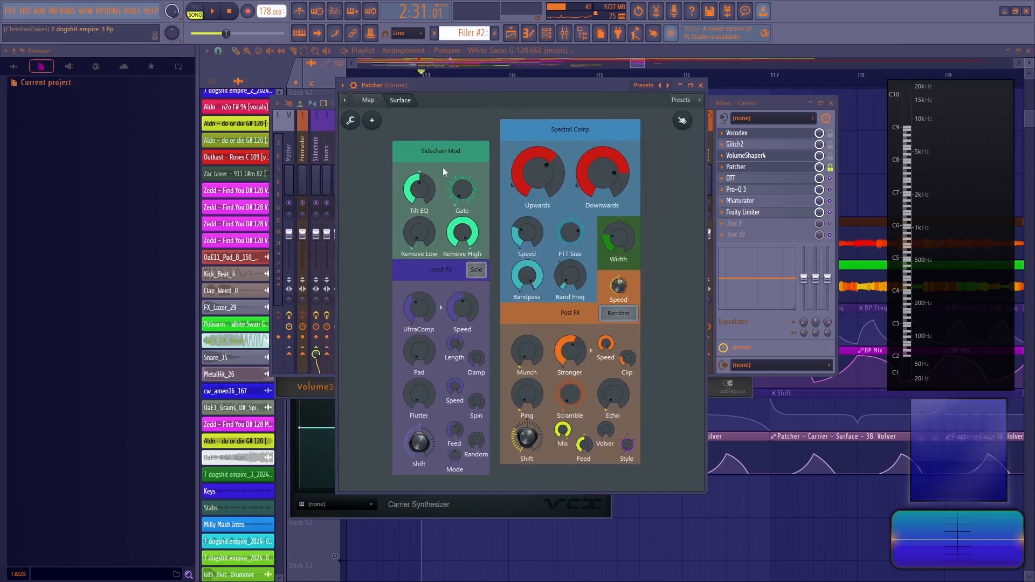
drag(431, 85, 454, 93)
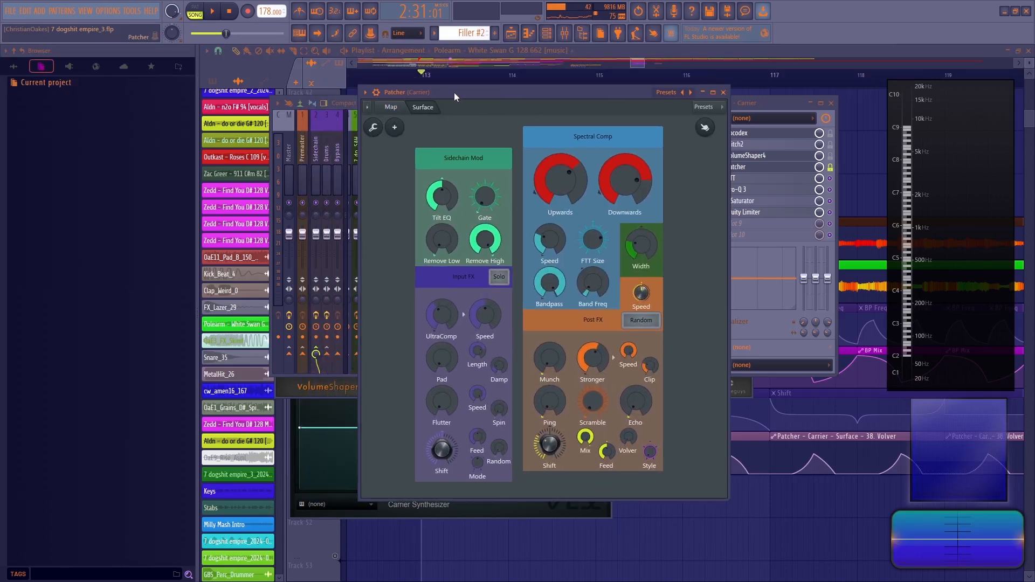
mouse_move(454, 92)
mouse_down()
mouse_move(476, 92)
mouse_move(457, 107)
mouse_move(436, 95)
mouse_up()
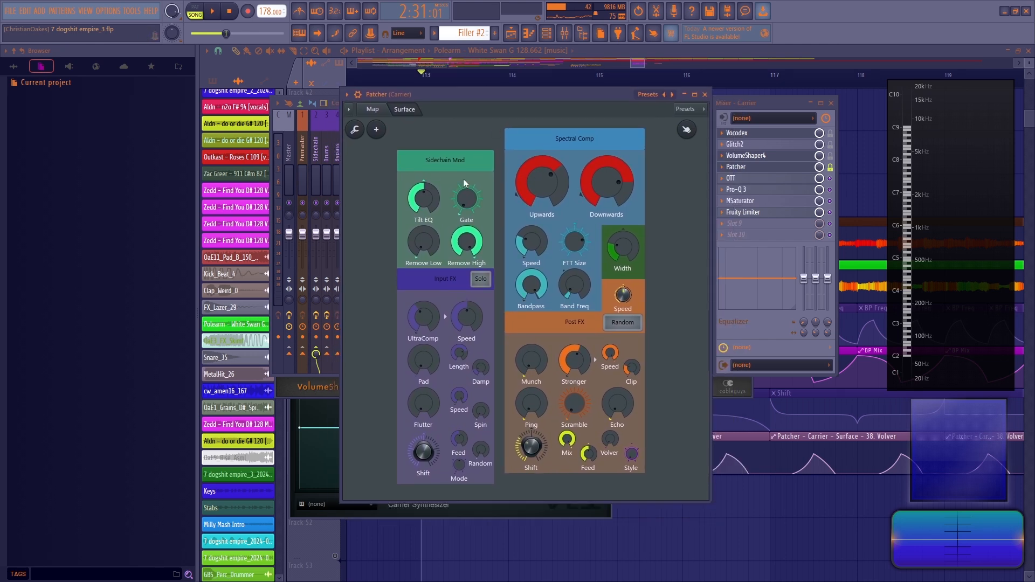
Show Patcher's map and deactivate the Heavn - Talk F 170 [music] audio output of the From FL Studio node
click(379, 111)
drag(491, 367, 462, 352)
right_click(406, 335)
mouse_move(421, 356)
mouse_move(464, 357)
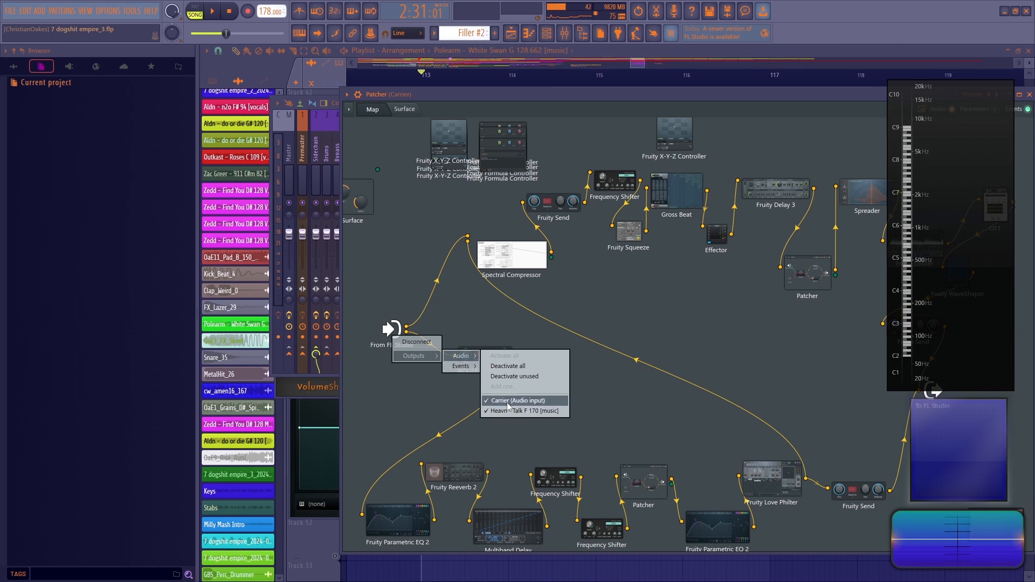
click(598, 381)
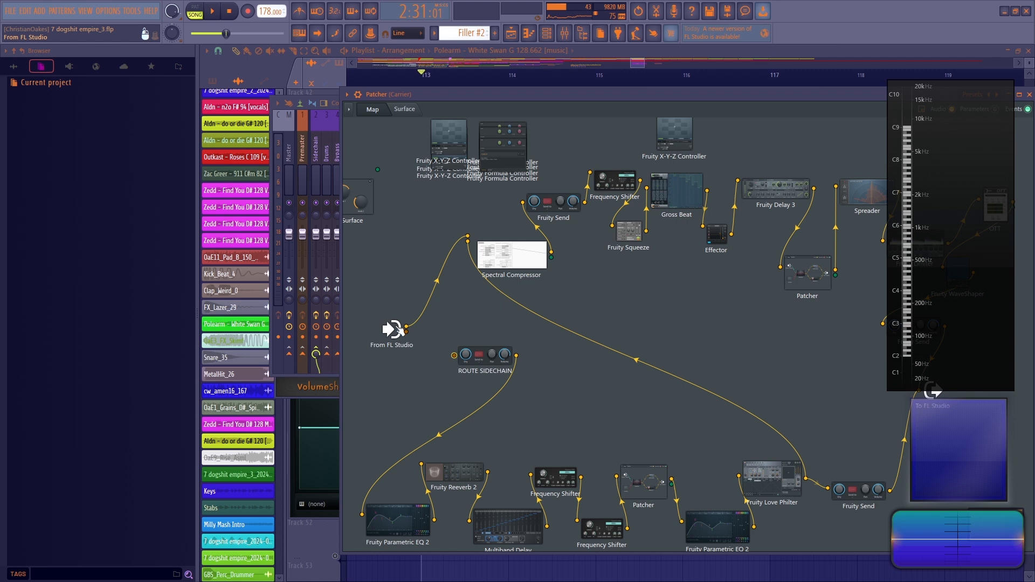
Check the From FL Studio node's output options and the Heavn - Talk F 170 track's send to Carrier in the mixer
right_click(397, 327)
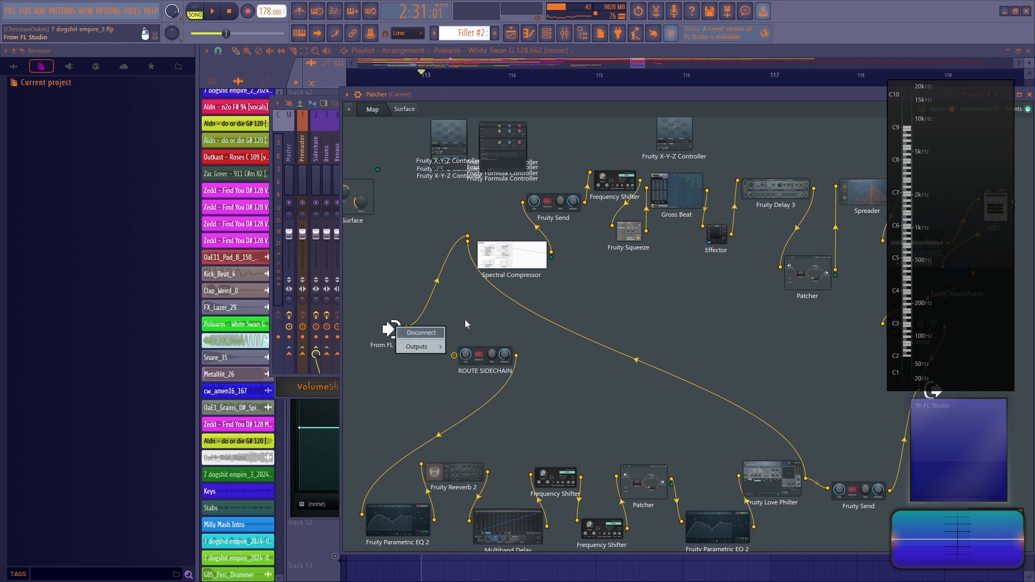
right_click(462, 322)
right_click(408, 332)
click(434, 114)
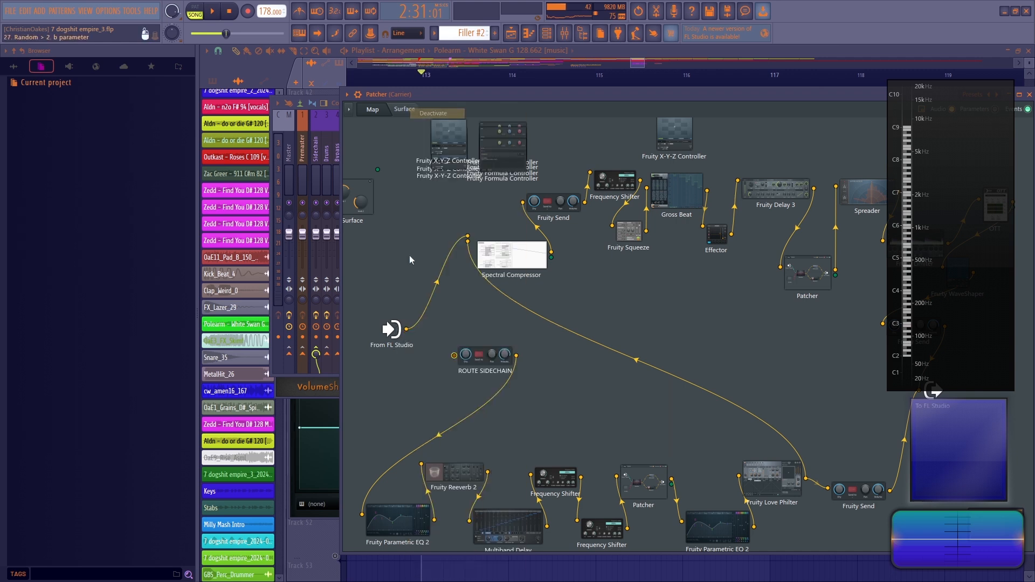
right_click(392, 329)
mouse_move(425, 354)
click(565, 34)
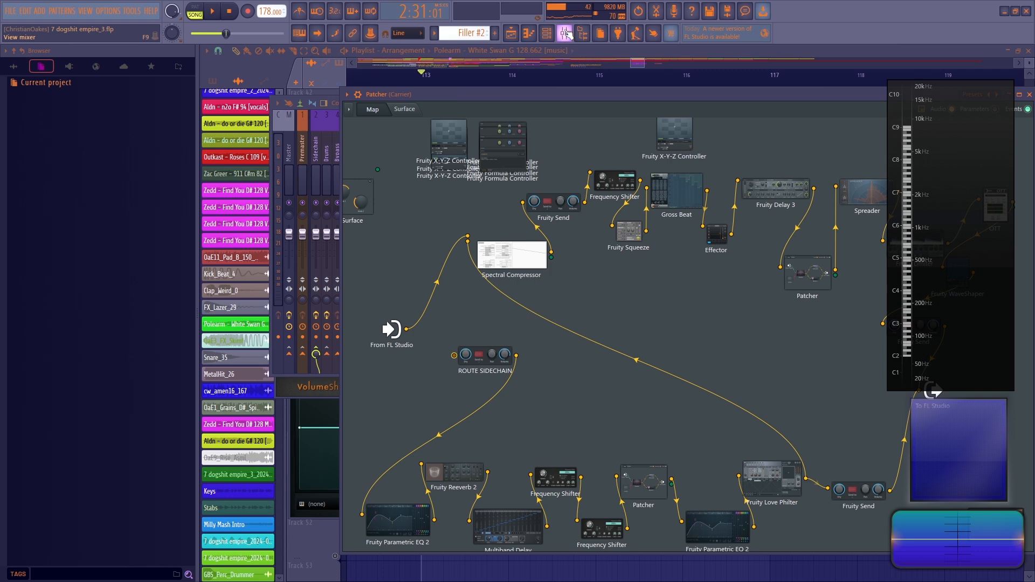
click(616, 181)
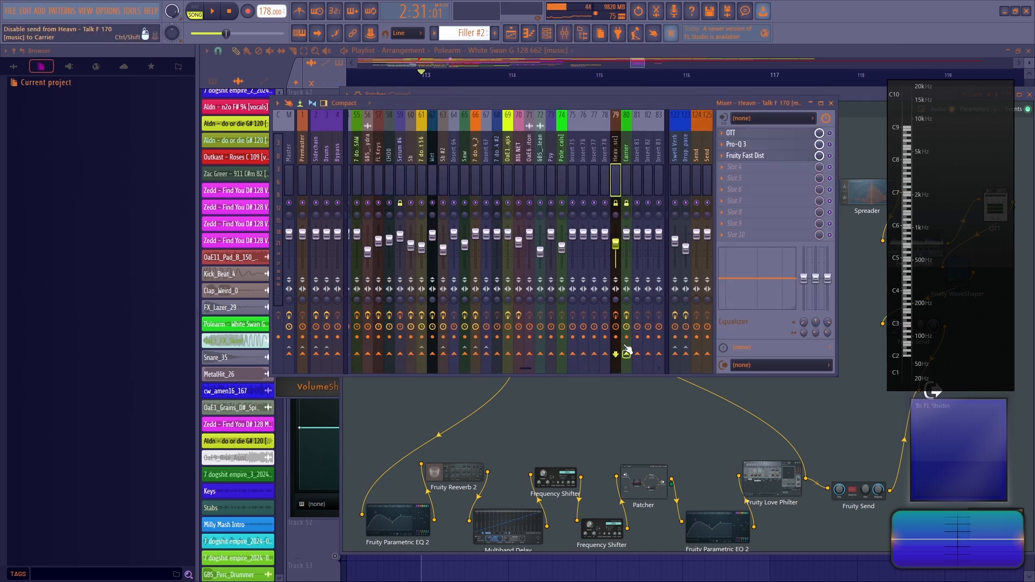
click(626, 178)
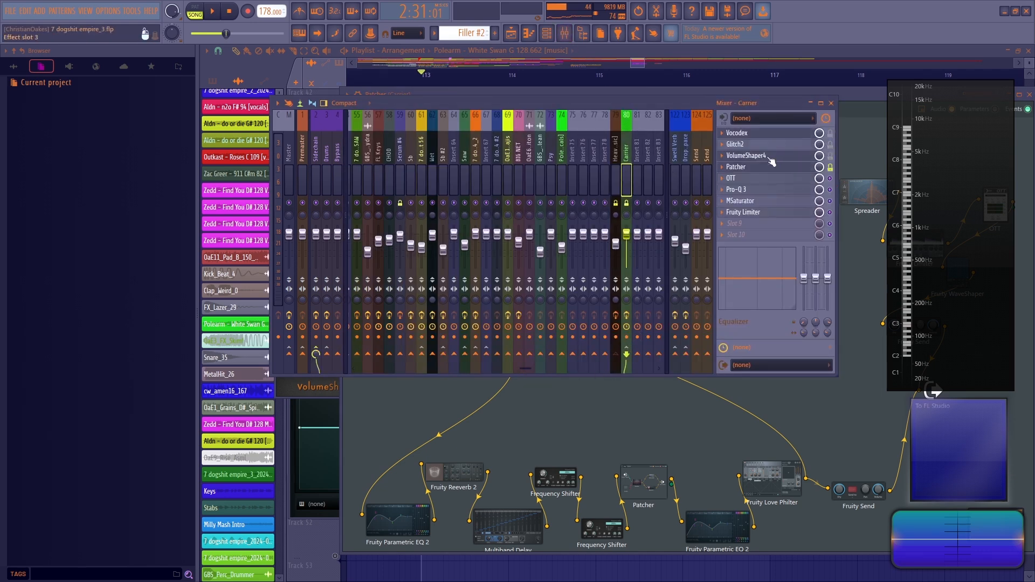
Activate the Heavn - Talk F 170 [music] output in the Carrier track's Patcher and connect it to ROUTE SIDECHAIN
click(757, 169)
right_click(399, 330)
mouse_move(415, 350)
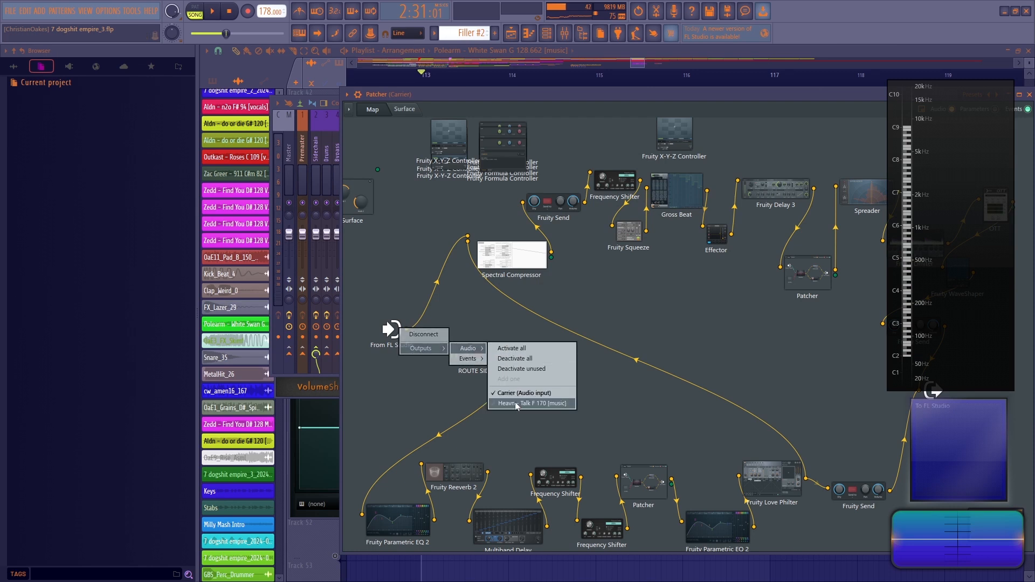
click(515, 404)
drag(407, 331, 454, 355)
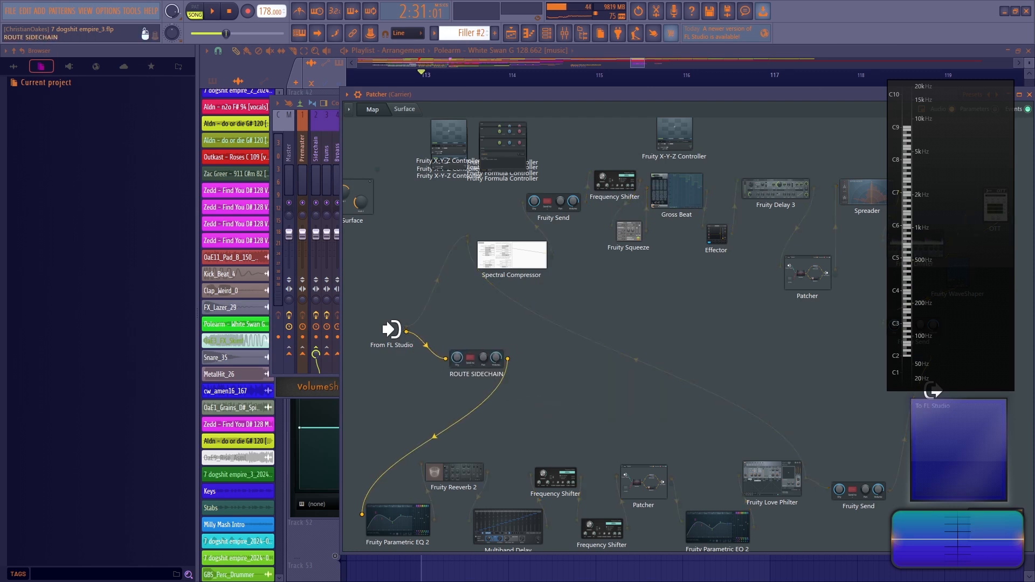
click(404, 109)
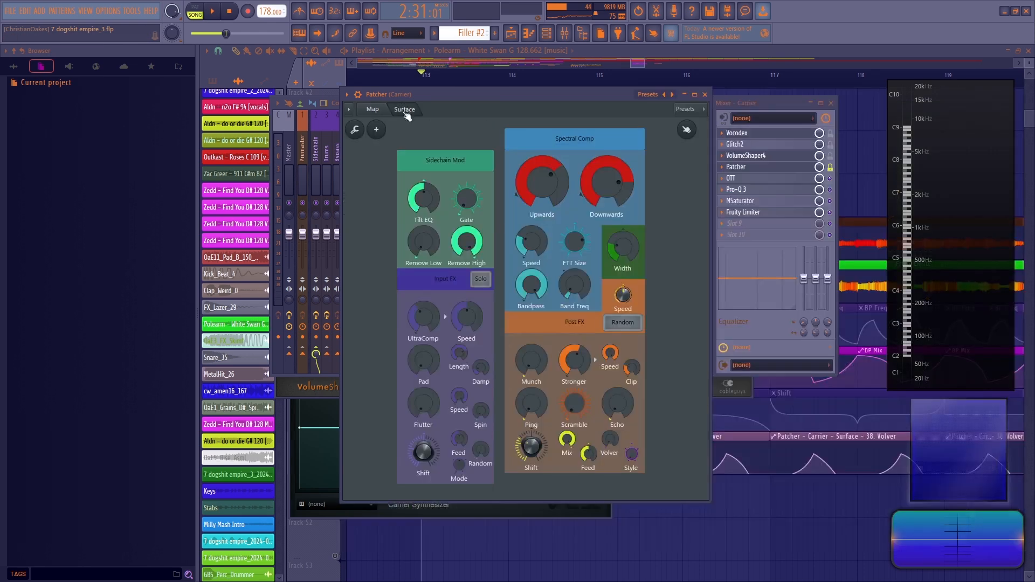
Unmute the Shift automation on Track 49 in the playlist and reopen Patcher on the Carrier mixer track
key(F5)
click(335, 342)
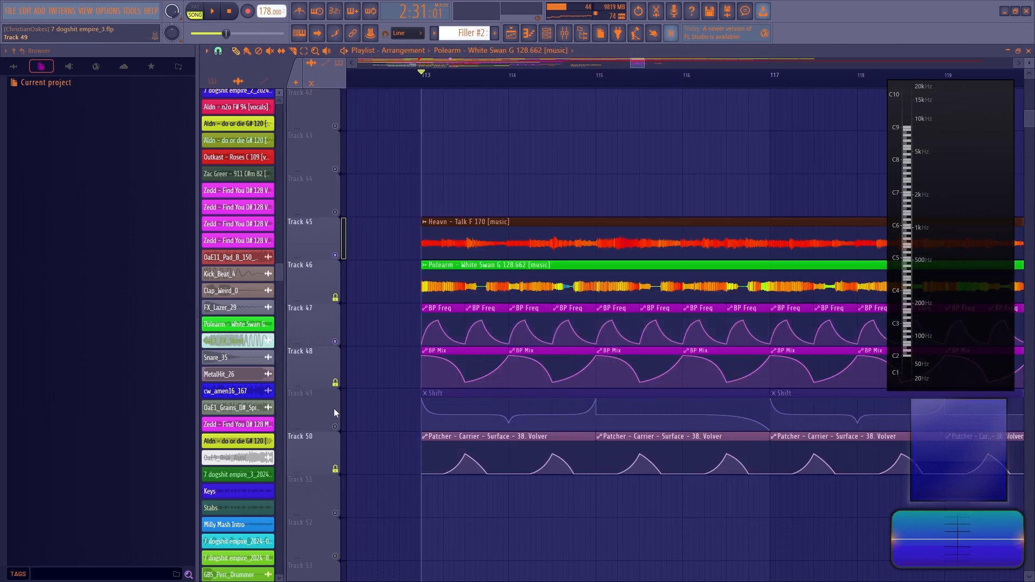
scroll(531, 136, down, 2)
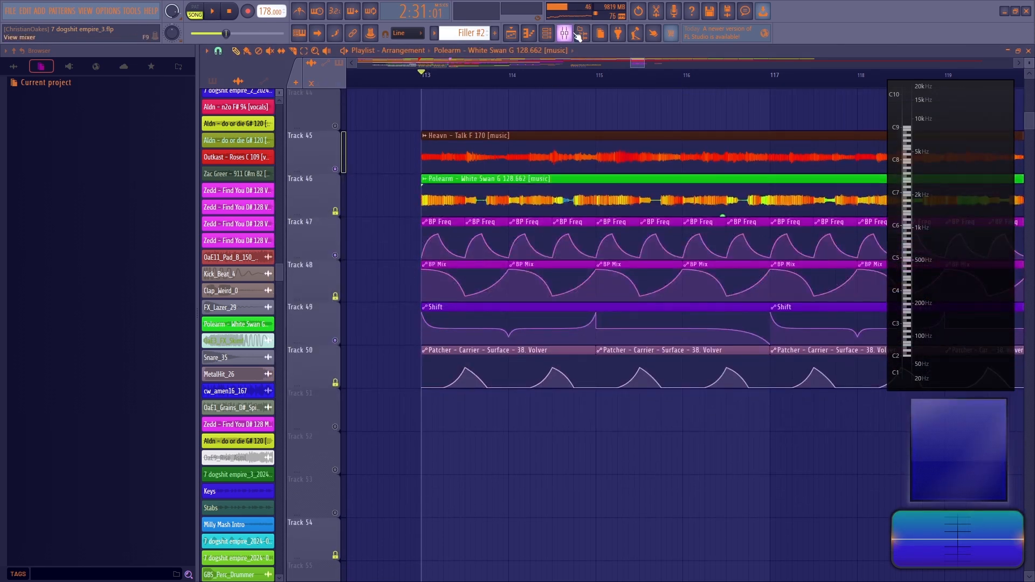
click(579, 35)
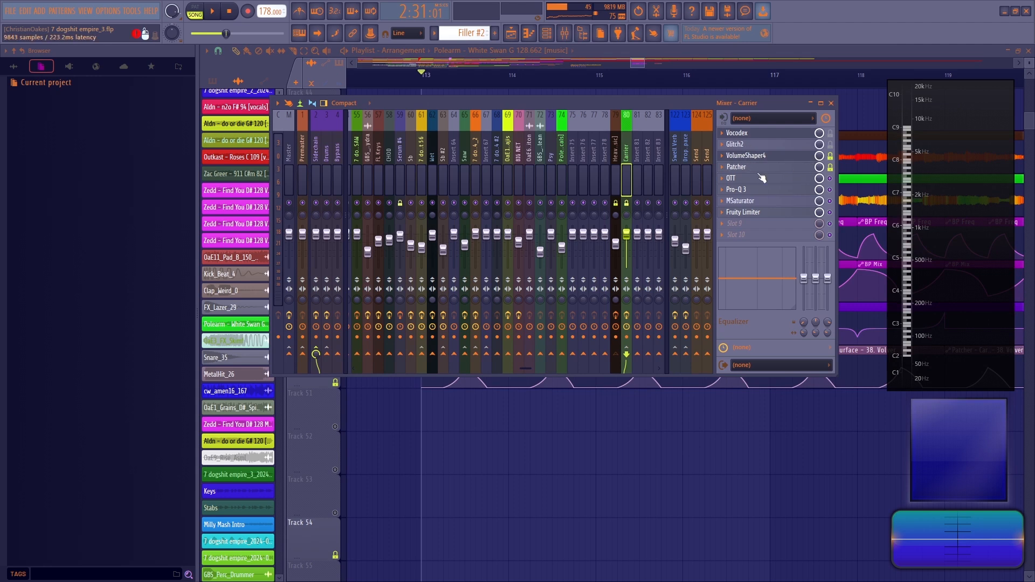
click(749, 170)
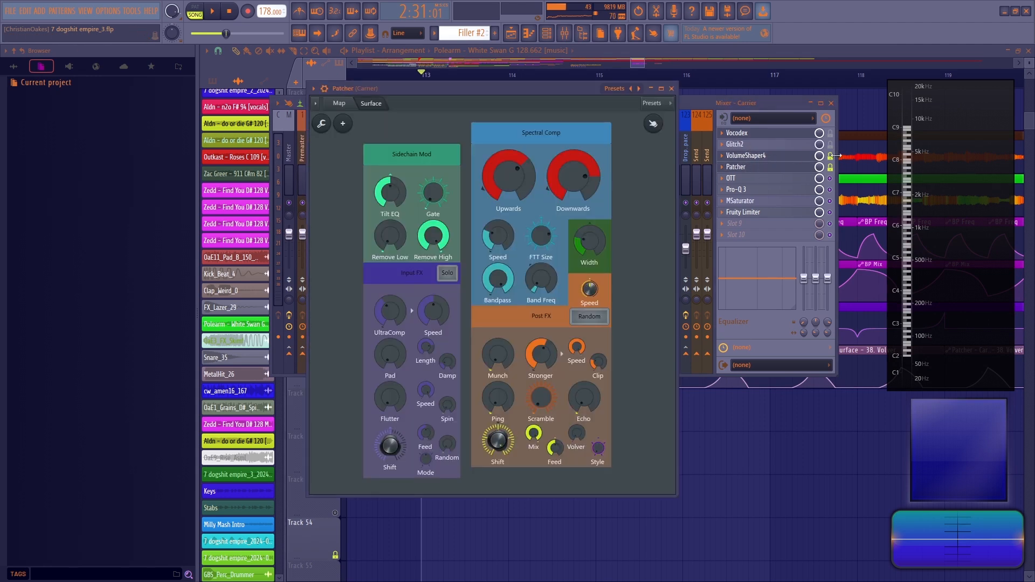
Move Patcher above VolumeShaper4 in the Carrier track's effect chain and enable VolumeShaper4 while playing from bar 113
key(space)
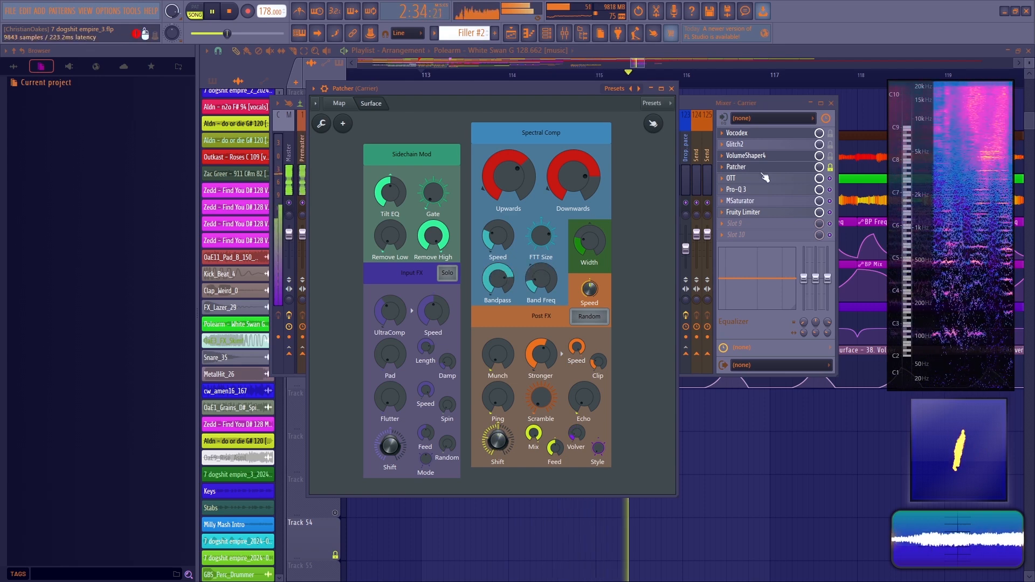
scroll(761, 172, up, 1)
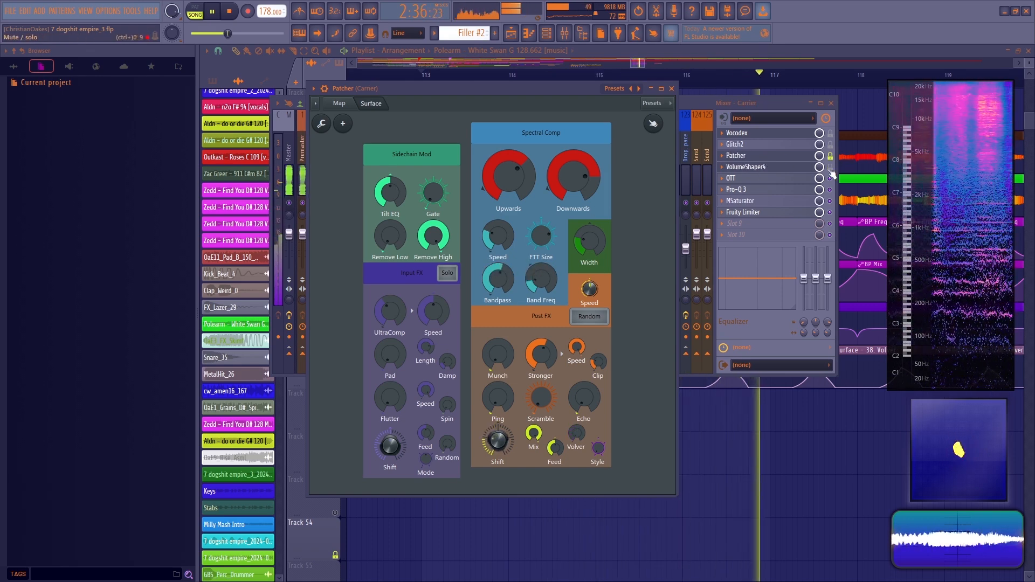
click(832, 174)
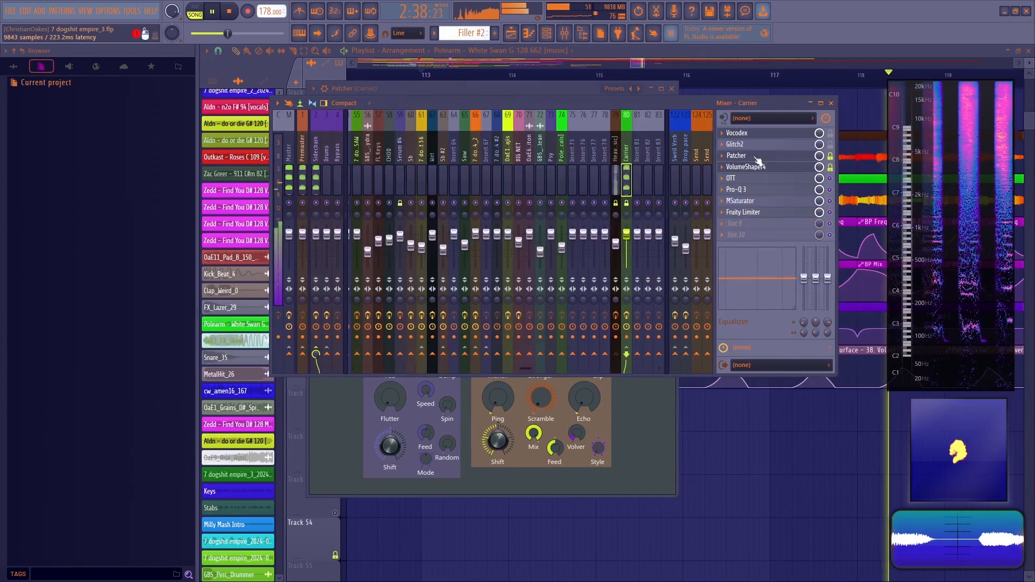
click(643, 439)
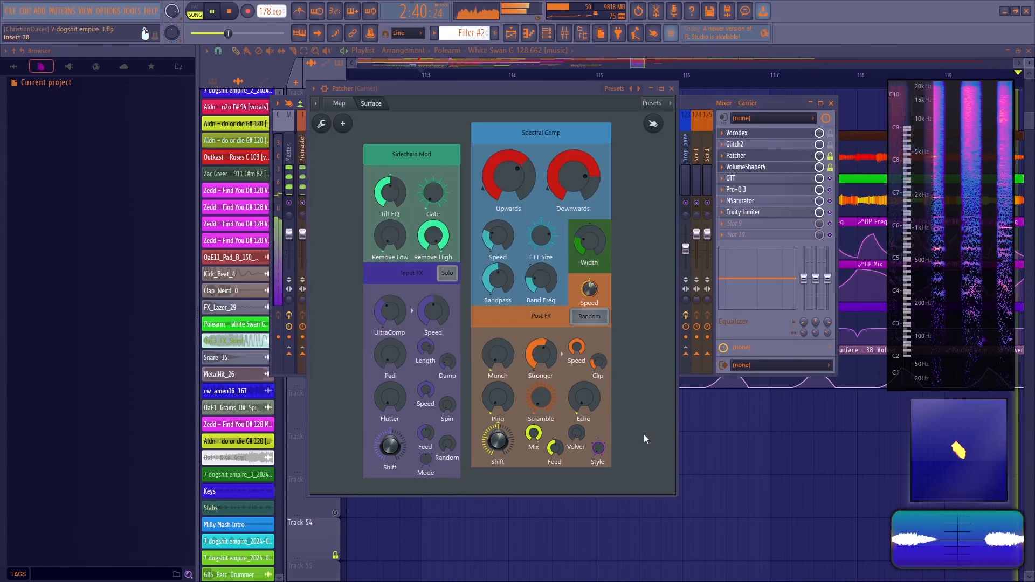
key(space)
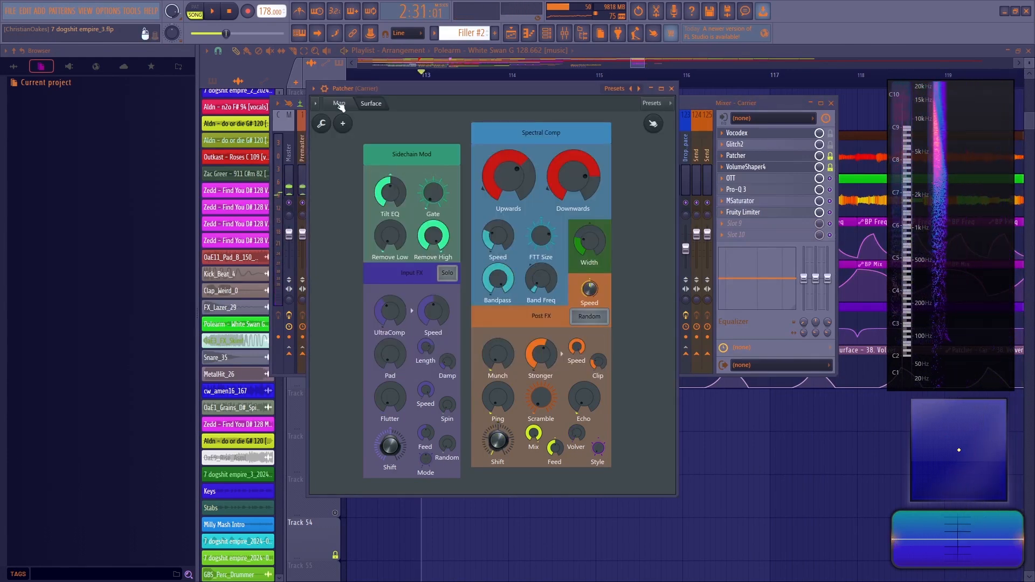
Inspect the Spectral Compressor settings in the Carrier Patcher's map, and review the Carrier track's effect chain in the mixer
click(339, 104)
click(496, 256)
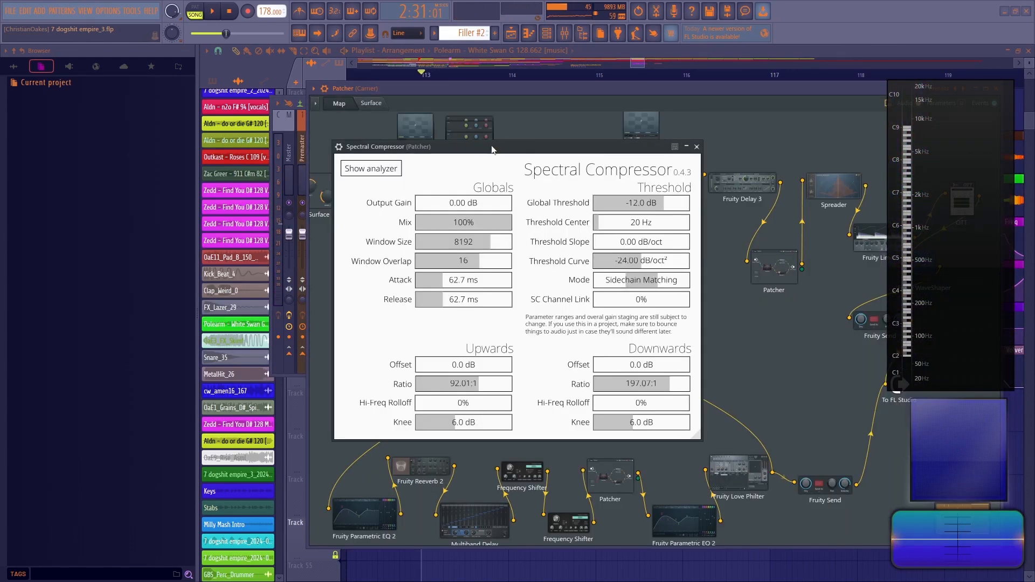
click(712, 144)
click(372, 105)
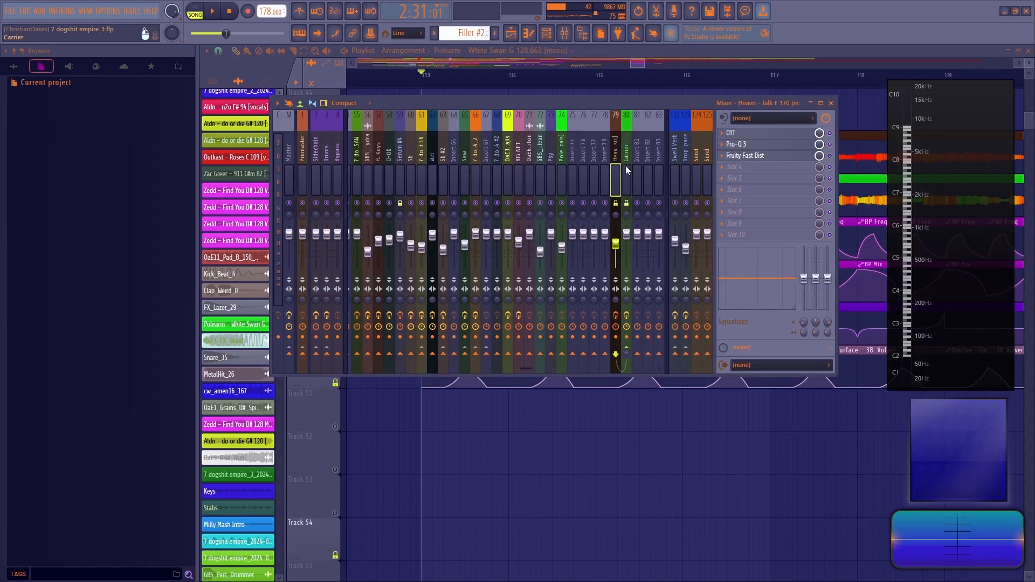
click(626, 169)
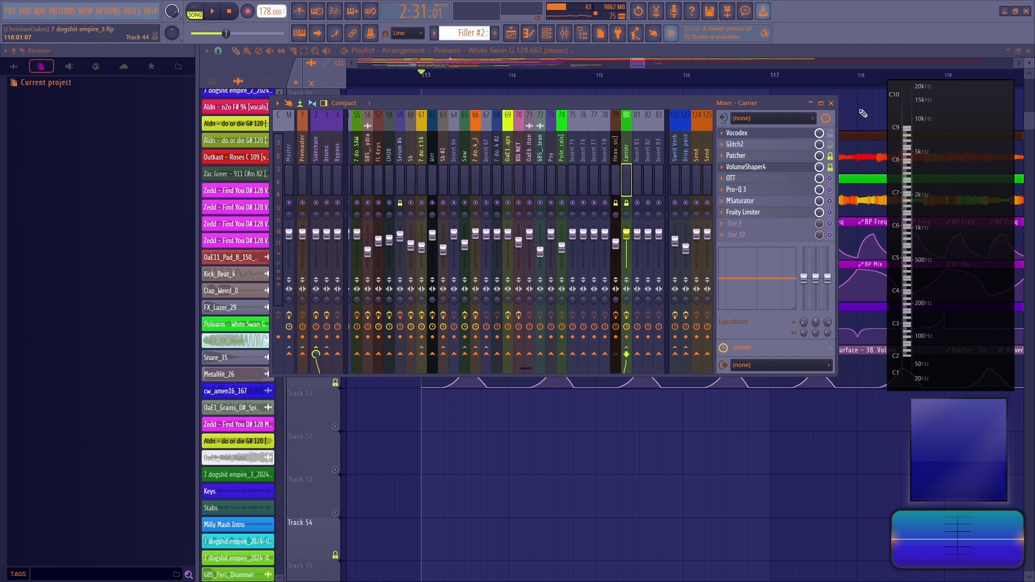
key(F9)
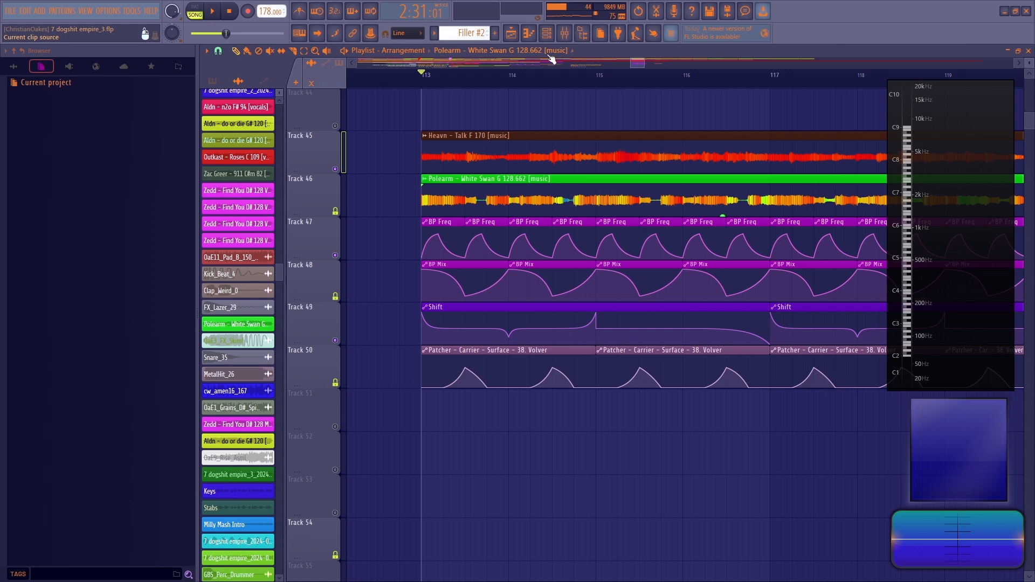
Place Glitch2 enabled below VolumeShaper4 in the Carrier track's effect chain and bypass VolumeShaper4 while playing from bar 113
click(564, 34)
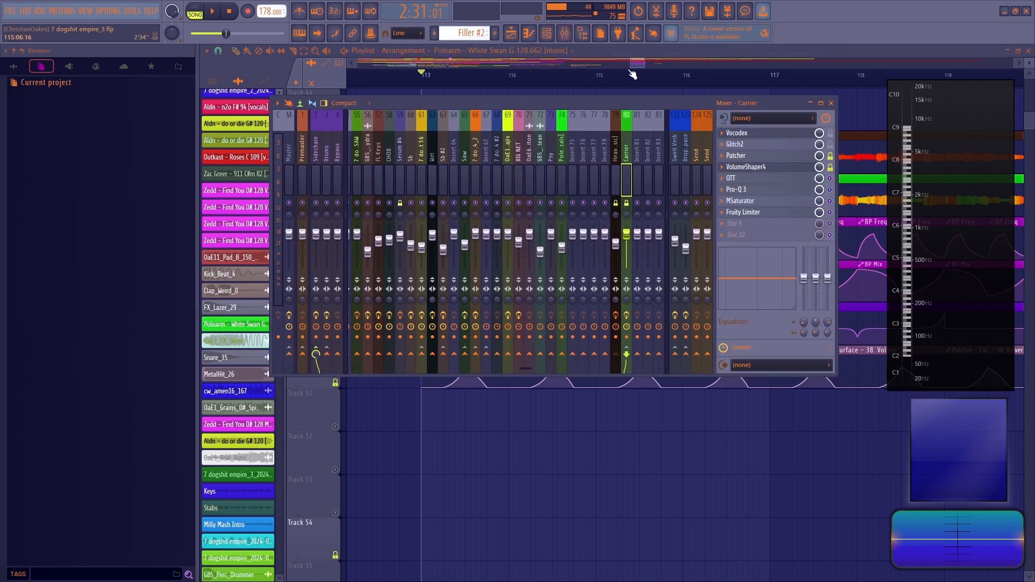
click(749, 157)
drag(757, 144, 758, 169)
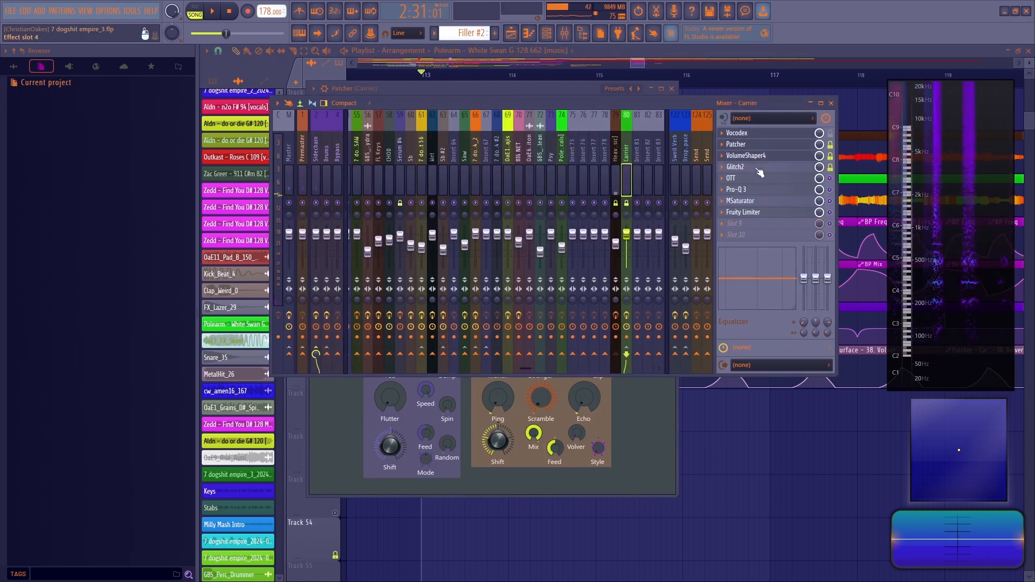
key(space)
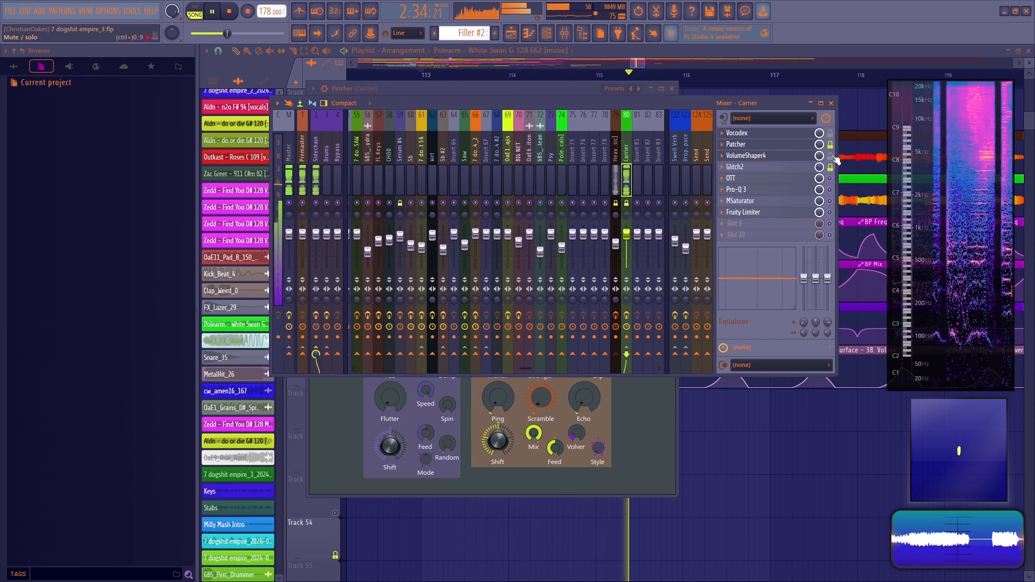
click(639, 64)
key(space)
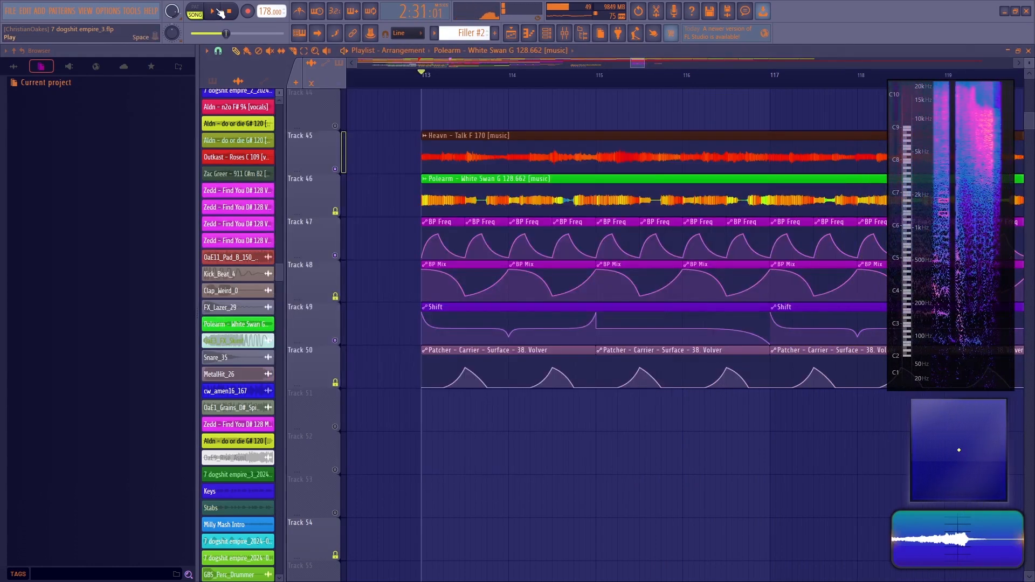
Adjust the playlist snap setting and place the playhead at bar 125, at the start of the Pliggz clips
scroll(674, 76, down, 6)
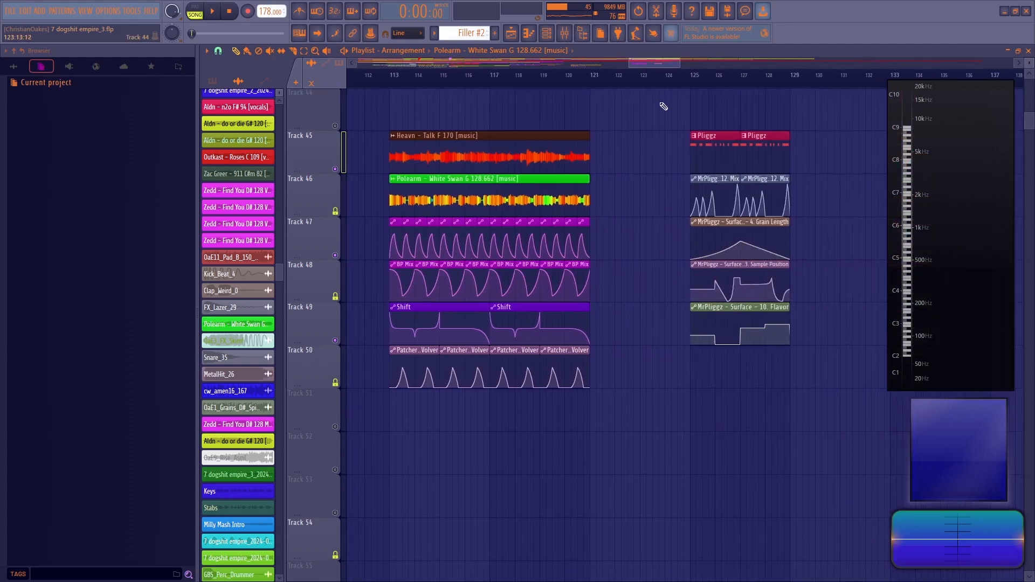
drag(641, 64, 652, 65)
click(554, 73)
click(559, 74)
scroll(559, 74, up, 4)
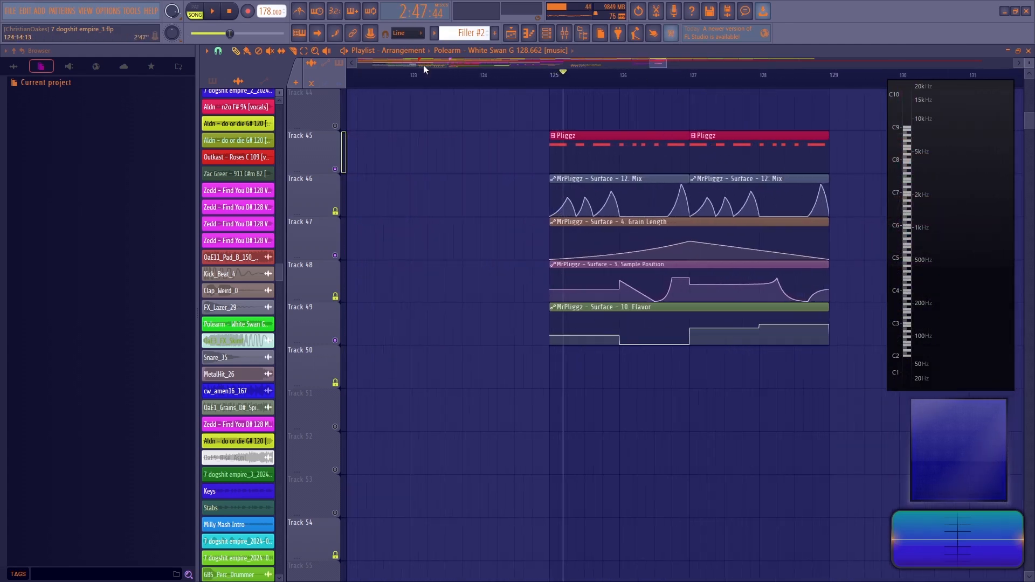
click(218, 50)
click(236, 215)
scroll(554, 86, up, 3)
click(550, 78)
scroll(614, 166, down, 2)
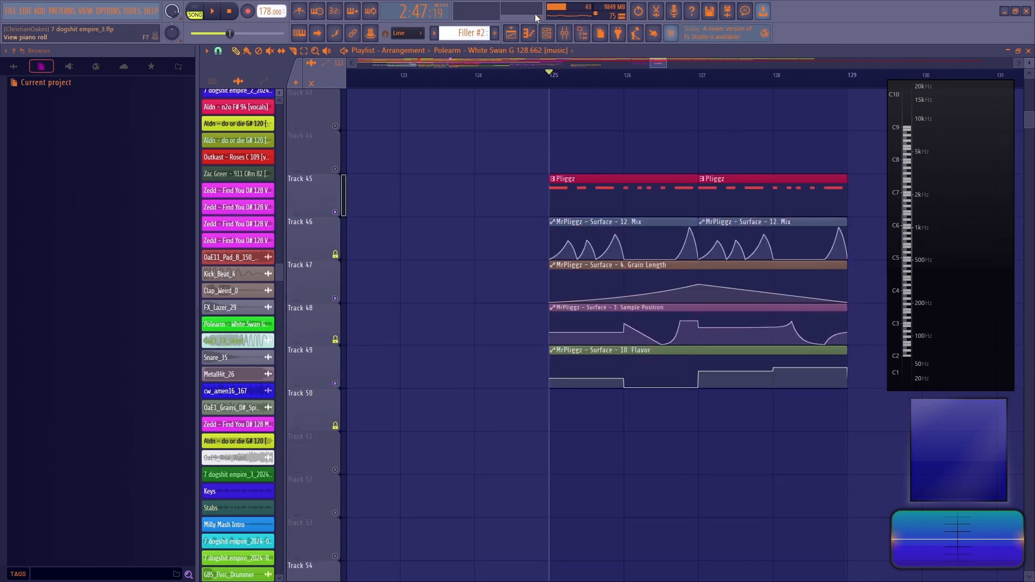
Return to bar 113 and play it while checking the Carrier and Heavn - Talk F 170 [music] tracks in the mixer
click(565, 35)
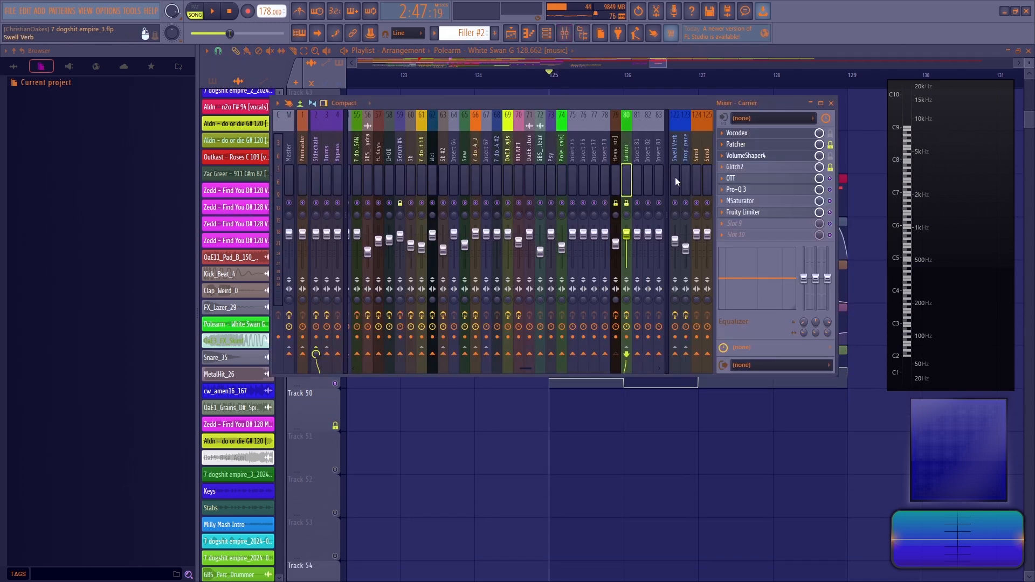
click(608, 167)
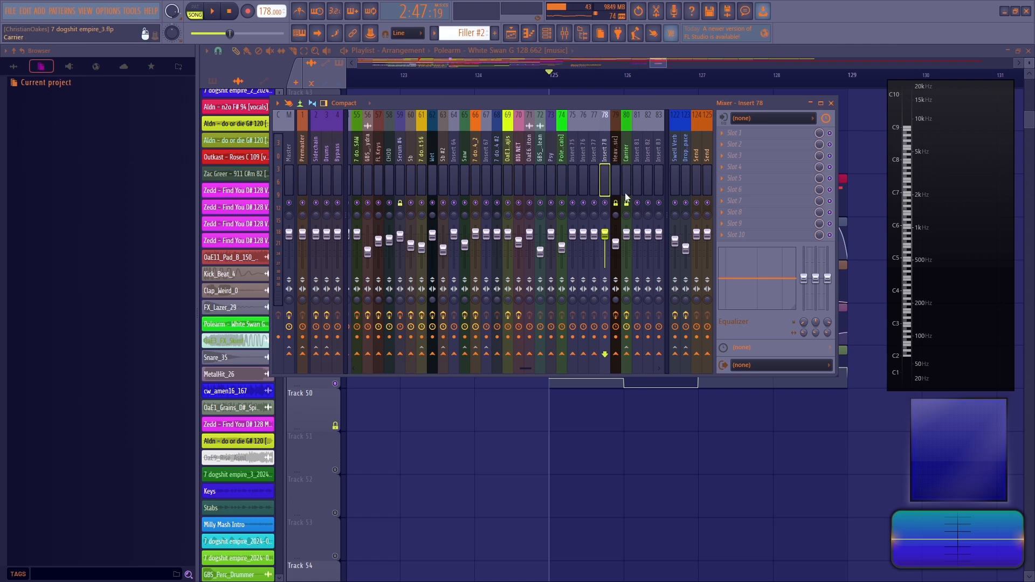
drag(657, 64, 639, 66)
click(366, 74)
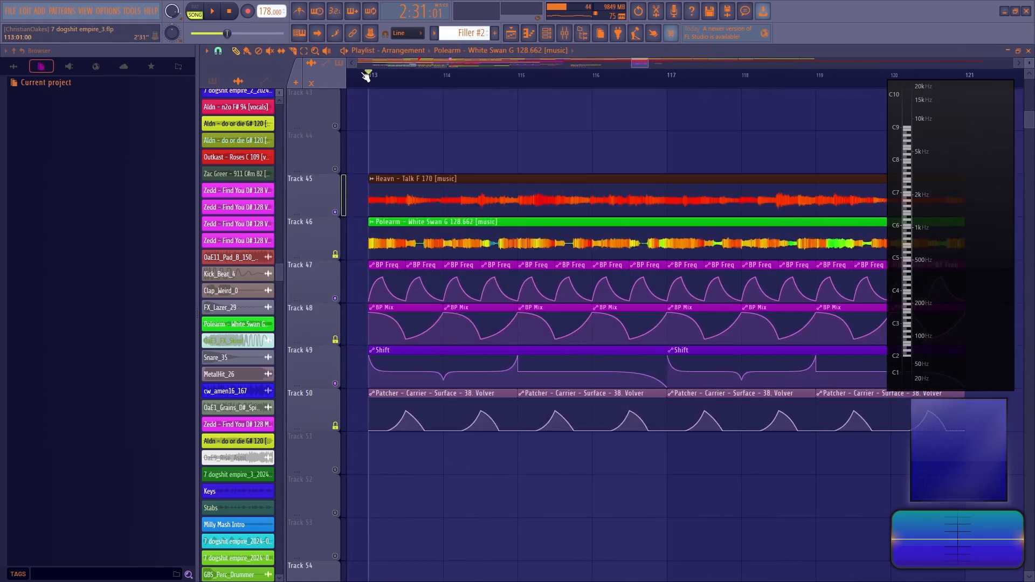
click(564, 33)
key(space)
click(629, 179)
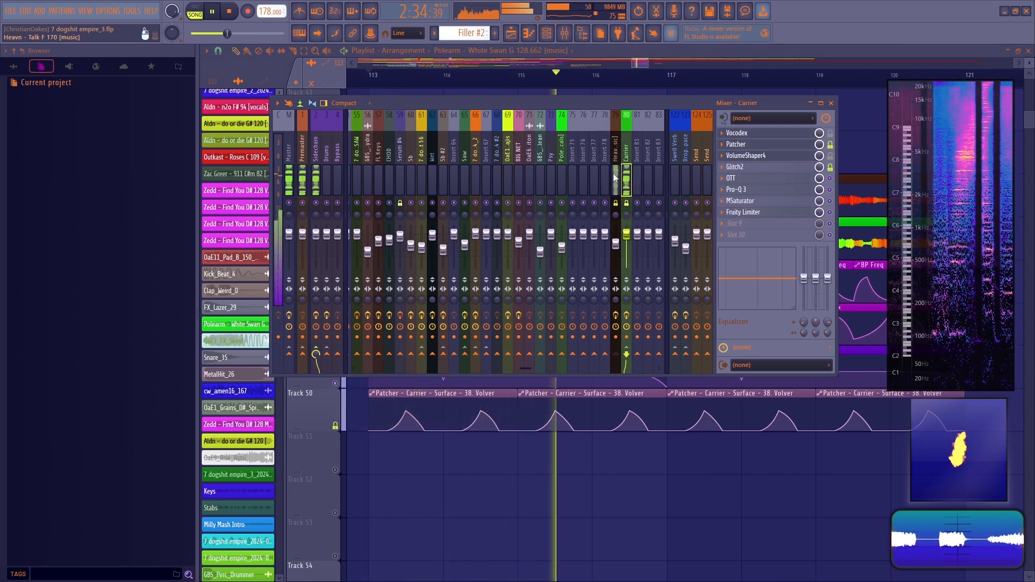
click(615, 178)
key(space)
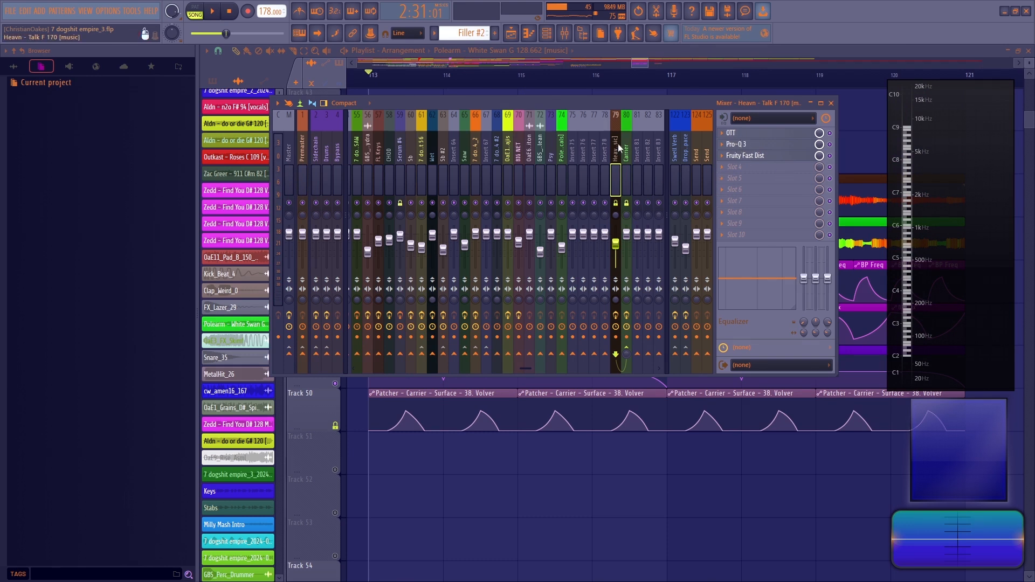
Bypass Glitch2 on the Carrier track while playing from bar 113, and stop playback
click(627, 171)
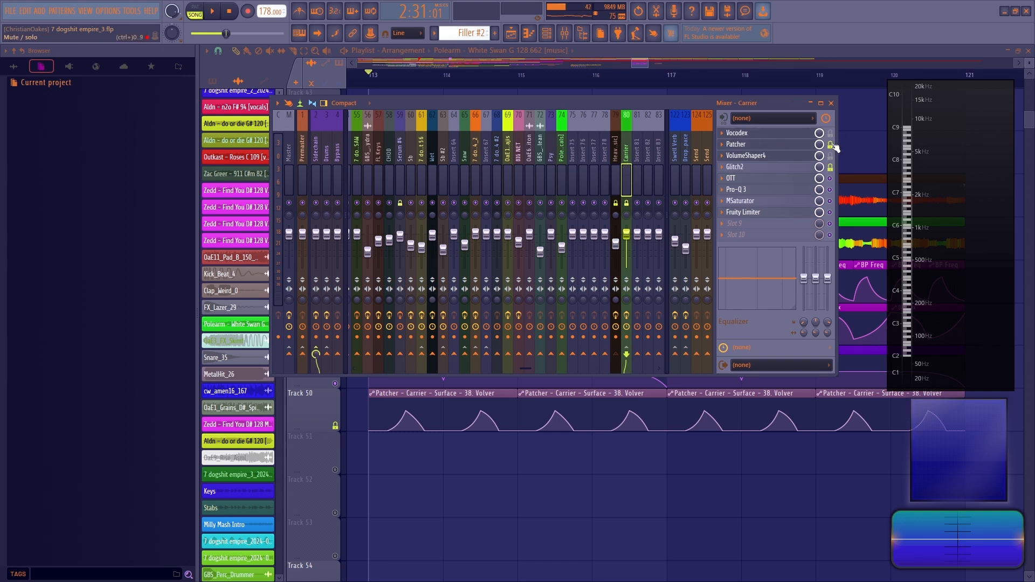
key(space)
click(830, 168)
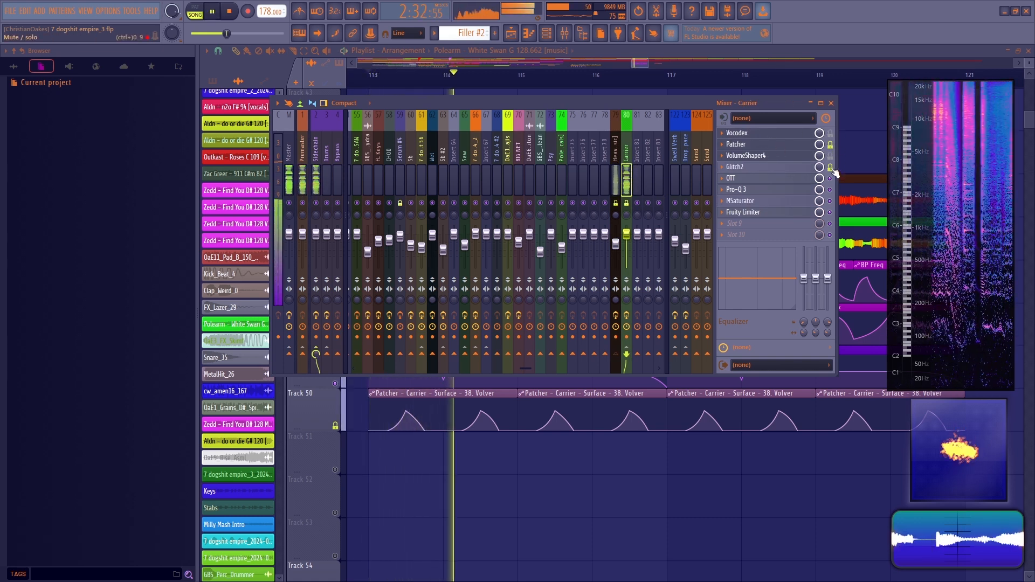
click(830, 167)
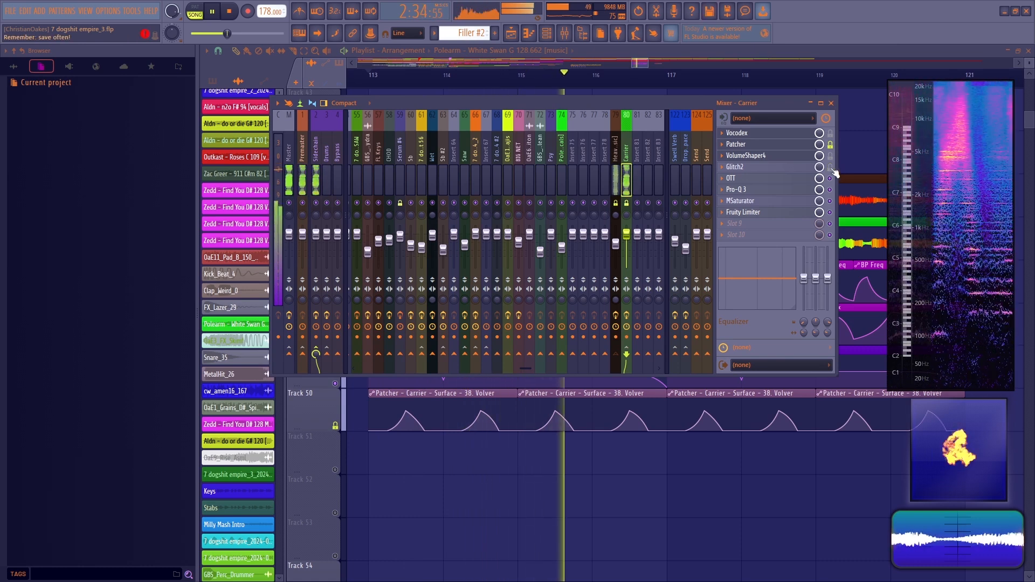
key(space)
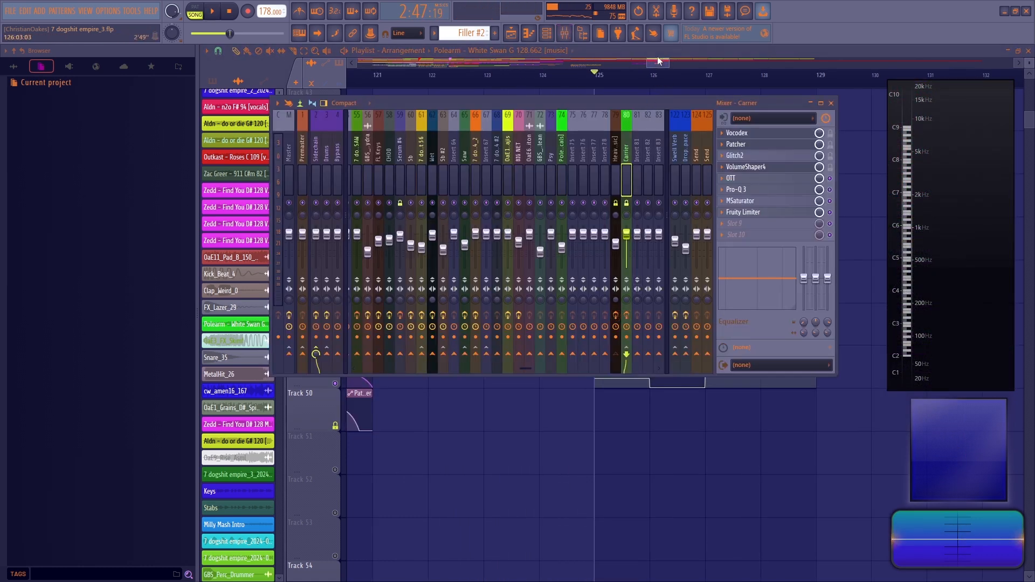
Go back to the Pliggz clips at bar 125 and show the Unsorted channel group in the channel rack
click(830, 103)
drag(652, 62, 658, 62)
click(547, 34)
click(414, 107)
click(417, 150)
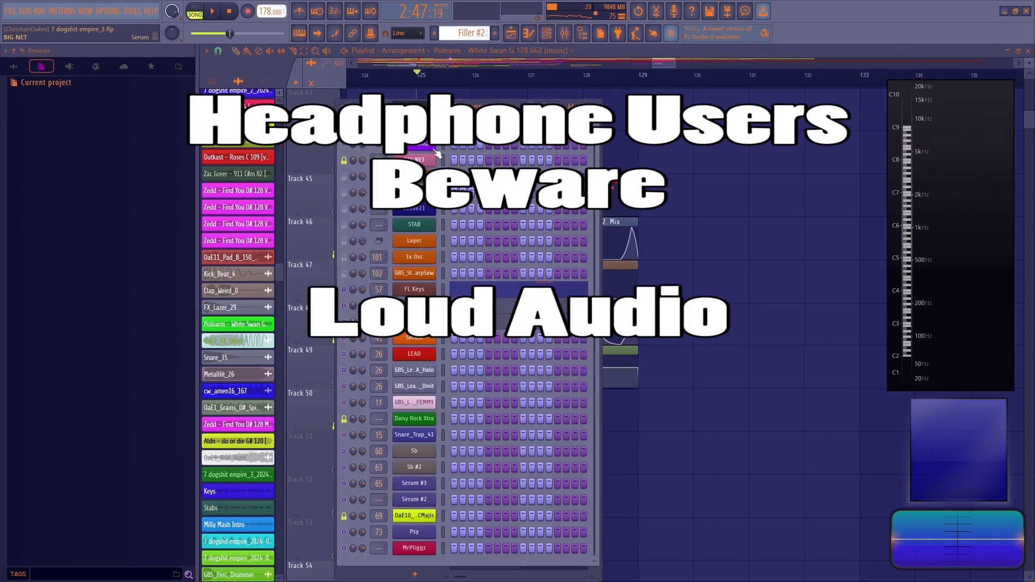
Play the Pliggz section from bar 125 with the mixer and channel rack hidden
click(566, 35)
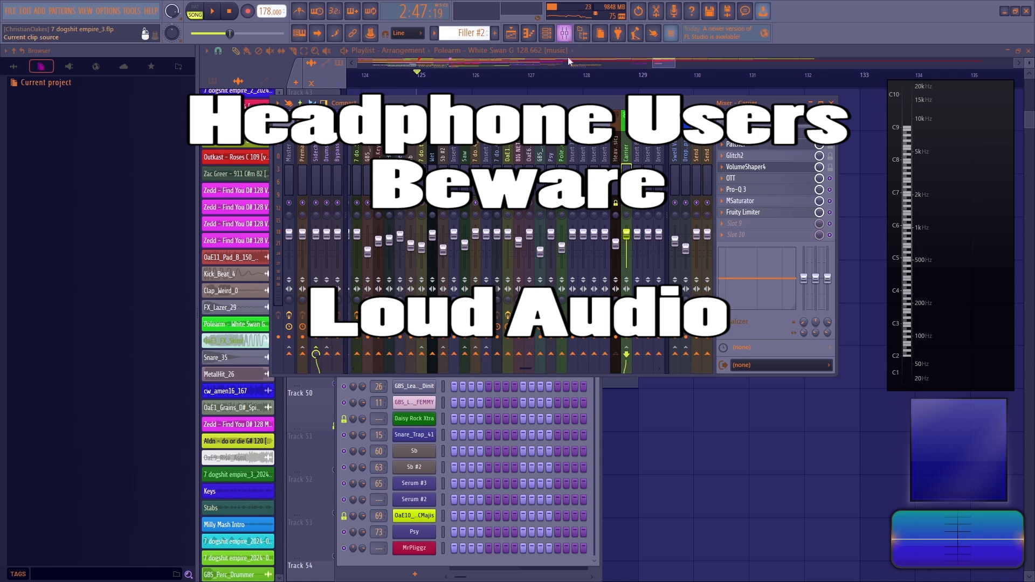
key(space)
right_click(733, 456)
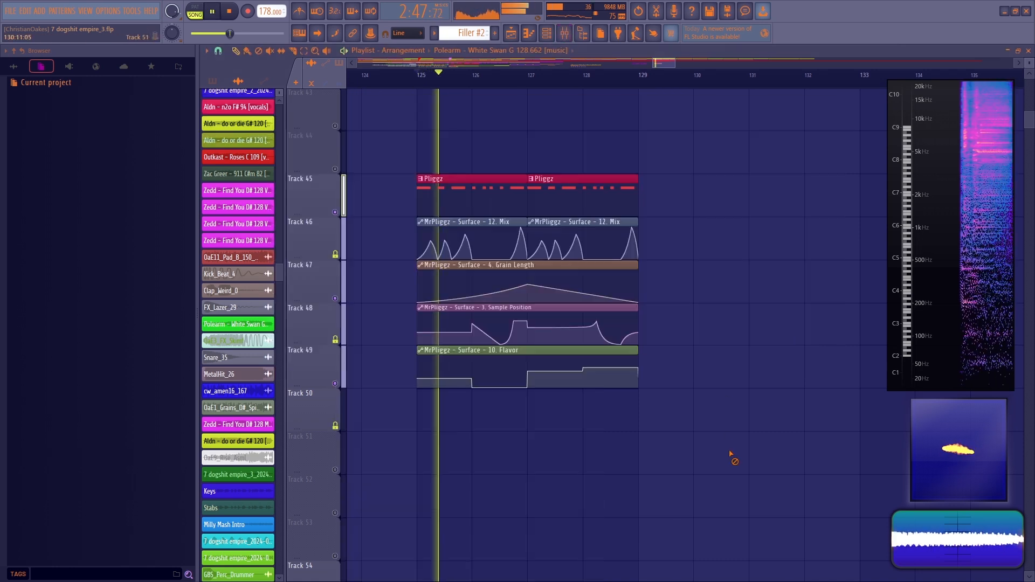
Open the MrPliggz channel's Patcher, close the channel rack, and view its map and control surface
click(547, 34)
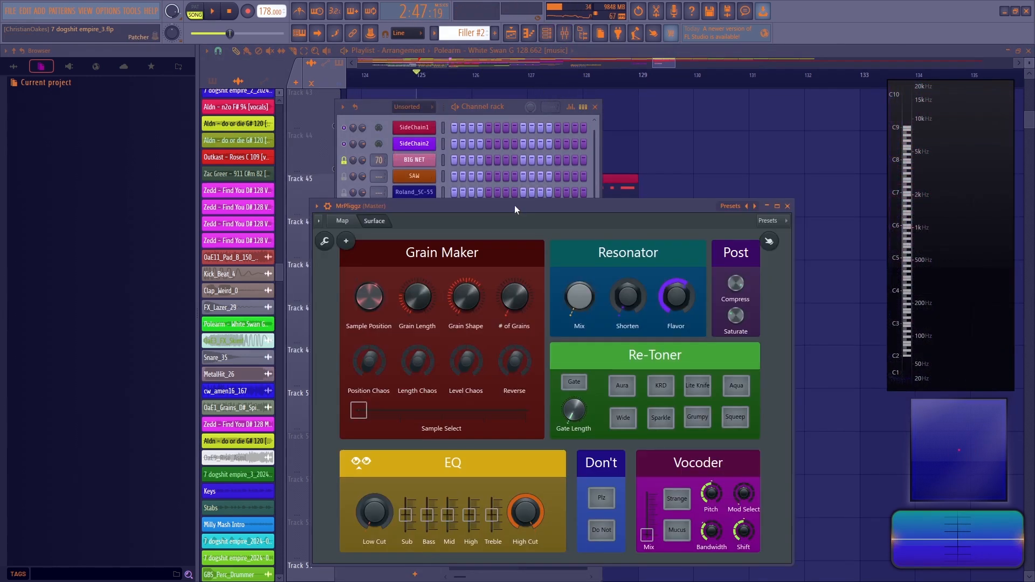
drag(514, 205, 604, 120)
click(595, 106)
click(347, 133)
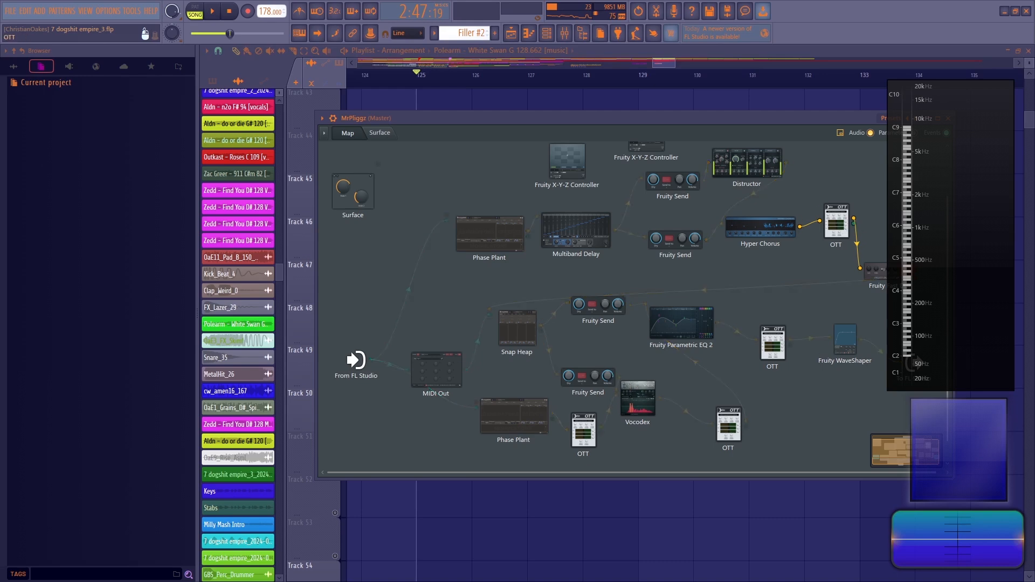
click(379, 134)
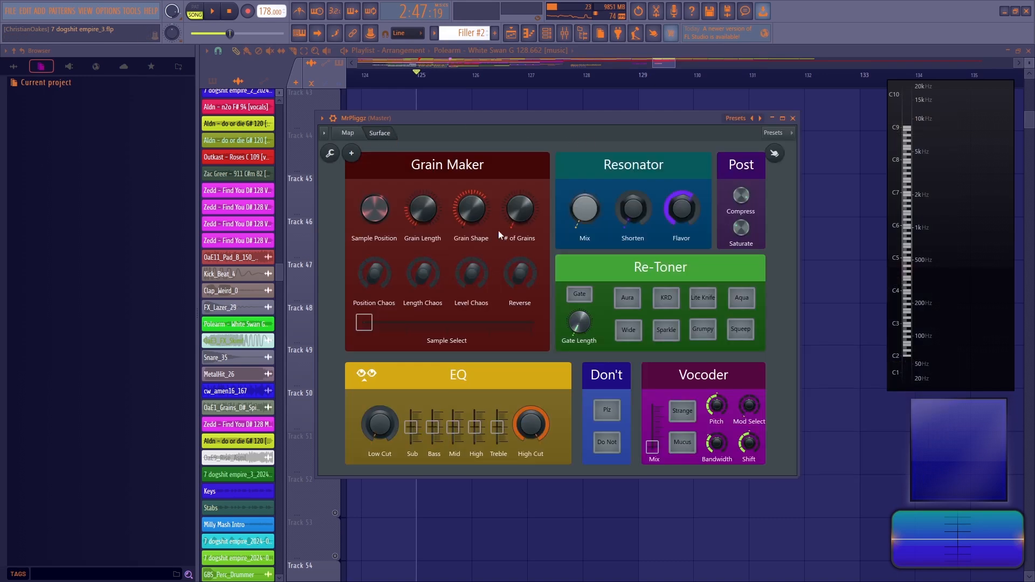
Play the Pliggz section with the MrPliggz surface moved below the automation clips, watching its Grain Maker and Resonator knobs
drag(464, 121, 464, 284)
scroll(684, 222, down, 3)
scroll(684, 223, up, 2)
drag(533, 281, 532, 142)
key(space)
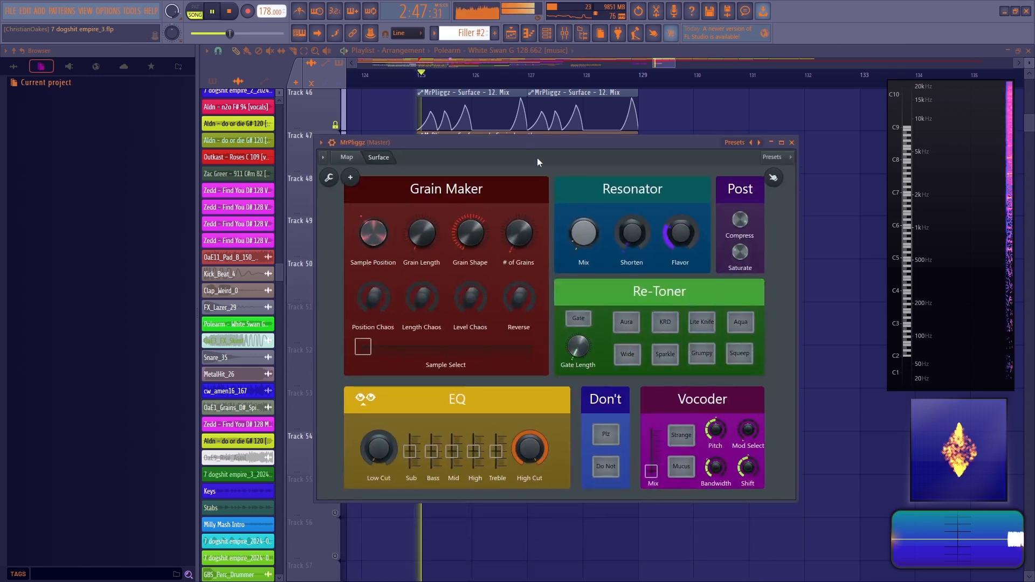
drag(581, 152, 598, 401)
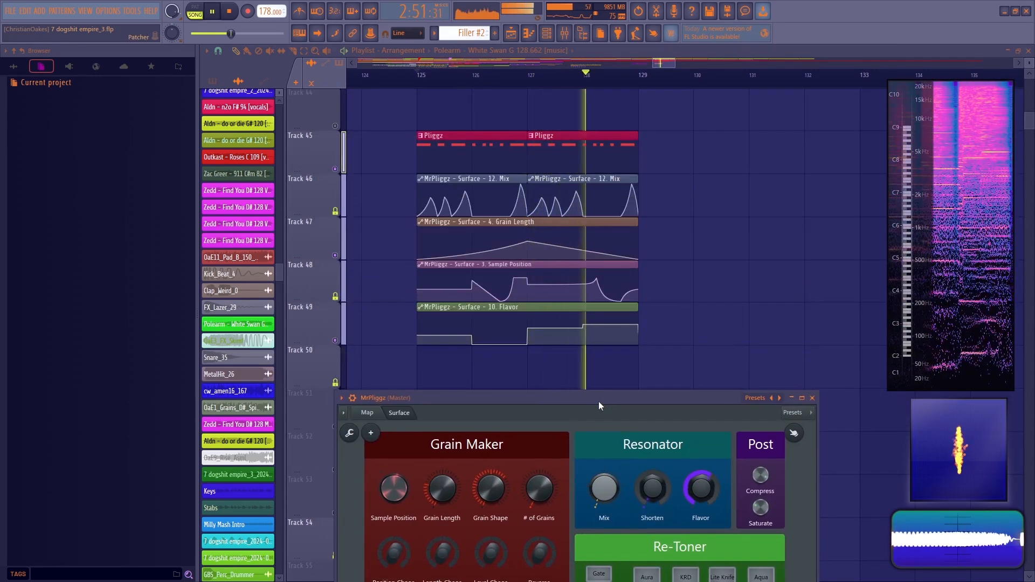
key(space)
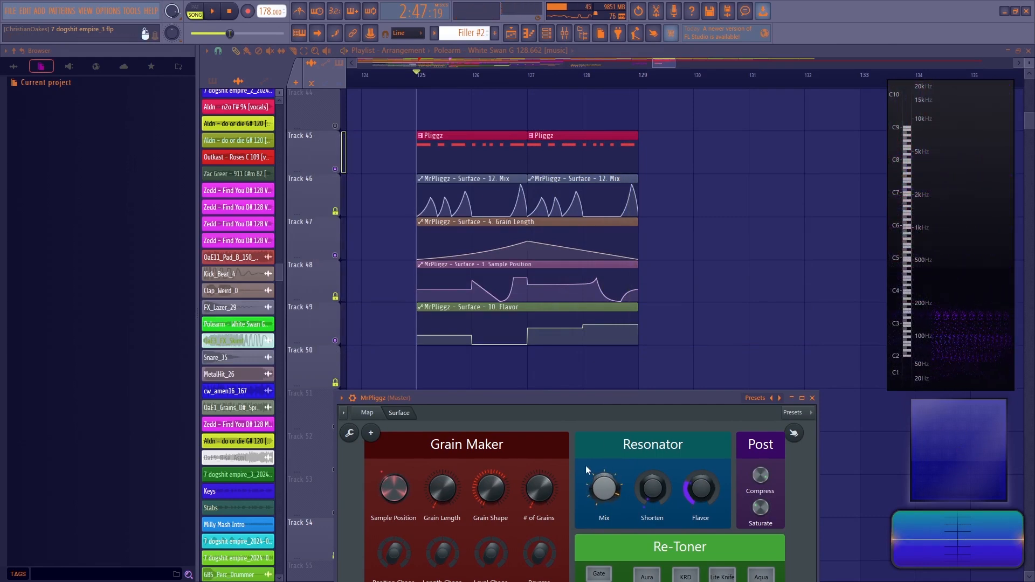
drag(542, 403, 511, 132)
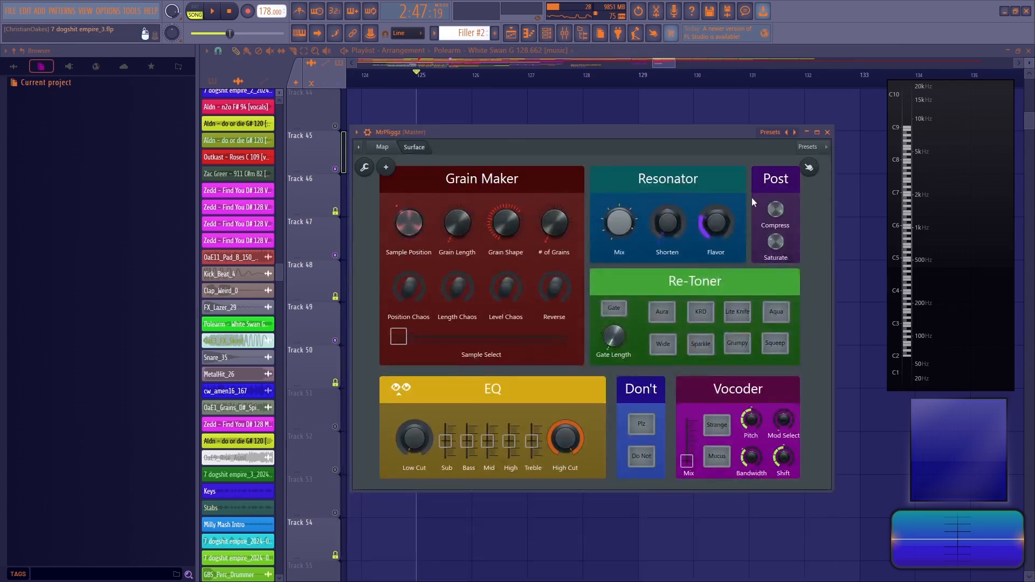
Shift the MrPliggz surface window and play the Pliggz section from bar 125, watching the Grain Maker and Resonator knobs
drag(684, 144, 622, 122)
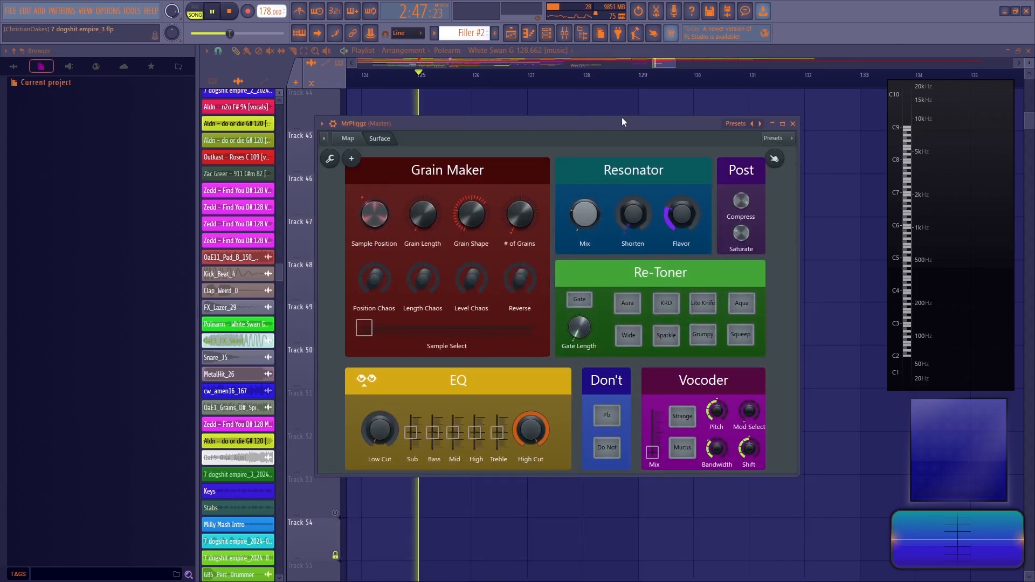
key(space)
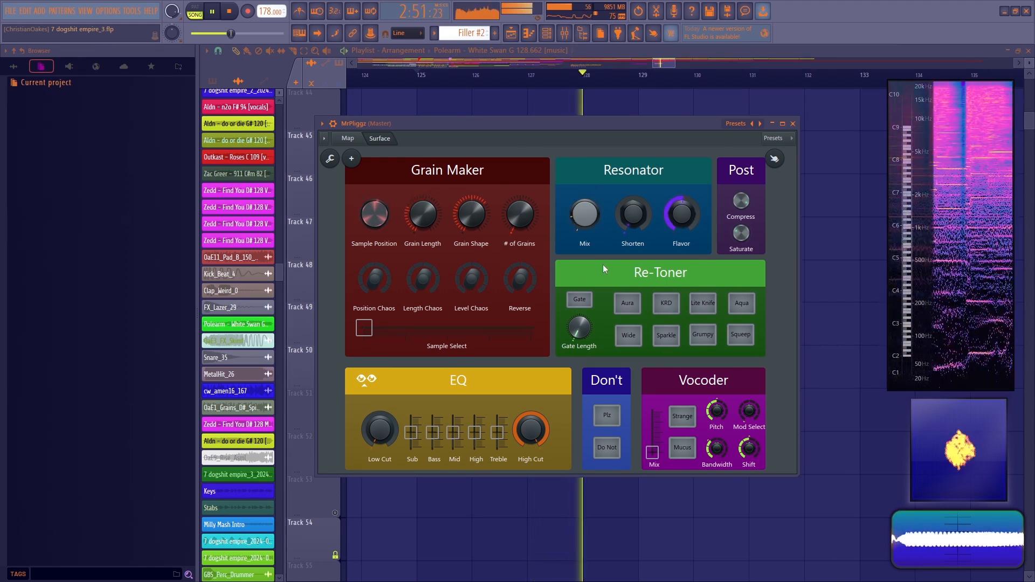
key(space)
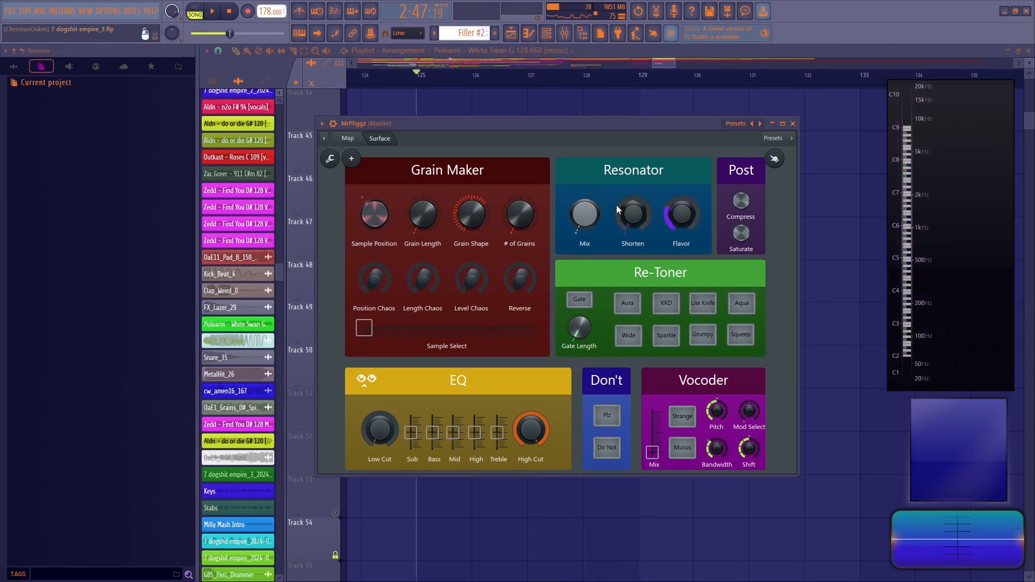
Lower the MrPliggz surface window to uncover the Pliggz clips on Track 45, and briefly play the section
mouse_move(449, 125)
mouse_down()
mouse_move(505, 134)
mouse_move(503, 98)
mouse_move(444, 94)
mouse_move(461, 134)
mouse_up()
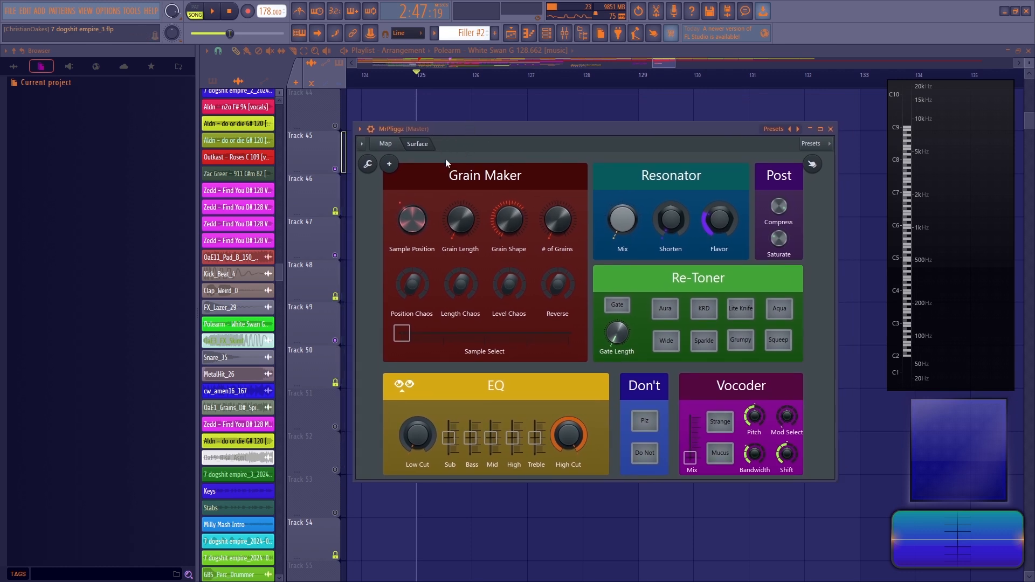
drag(442, 131, 444, 134)
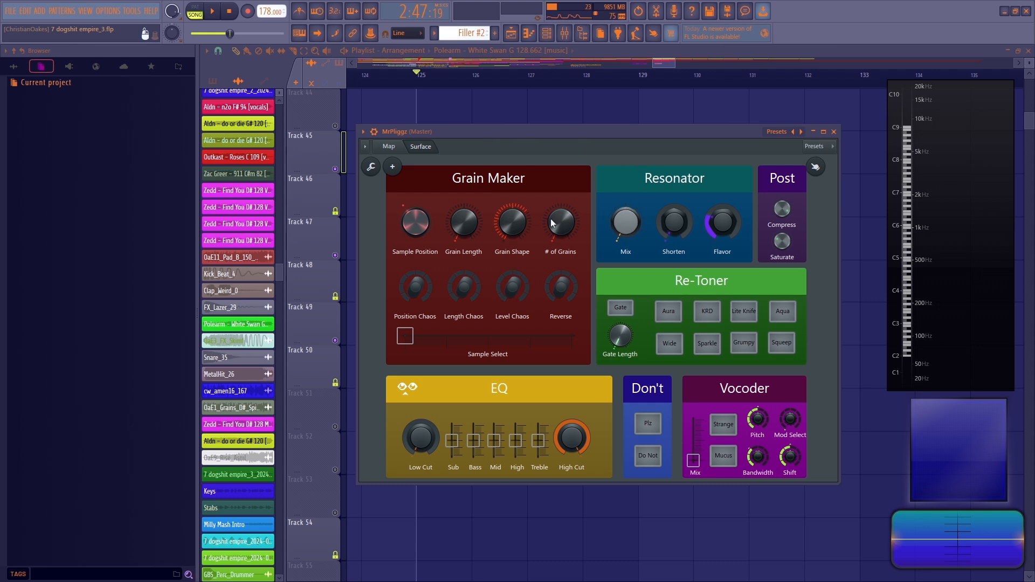
drag(585, 128, 578, 139)
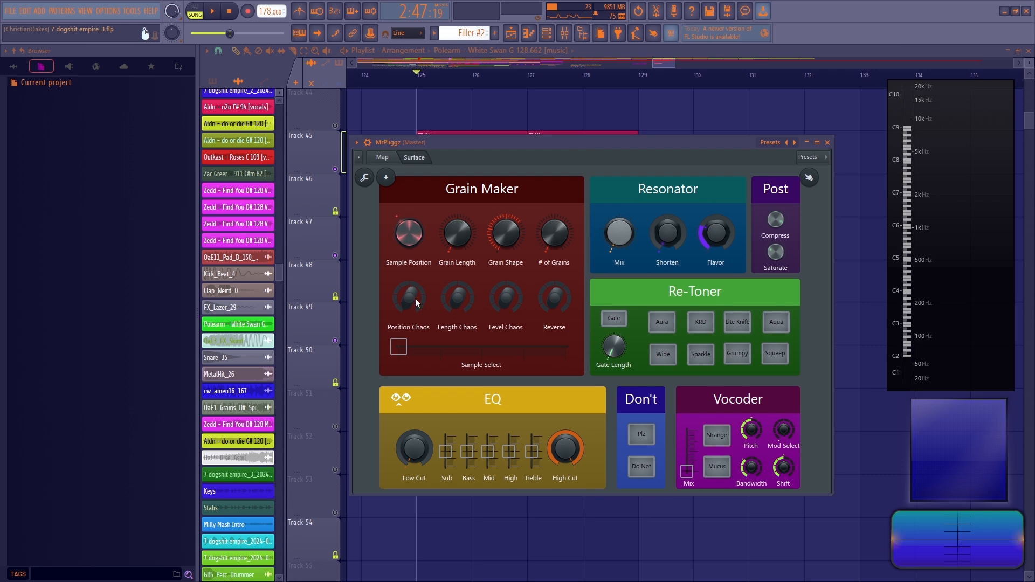
drag(415, 300, 416, 329)
mouse_move(517, 145)
mouse_down()
mouse_move(528, 188)
mouse_move(516, 183)
mouse_move(516, 156)
mouse_up()
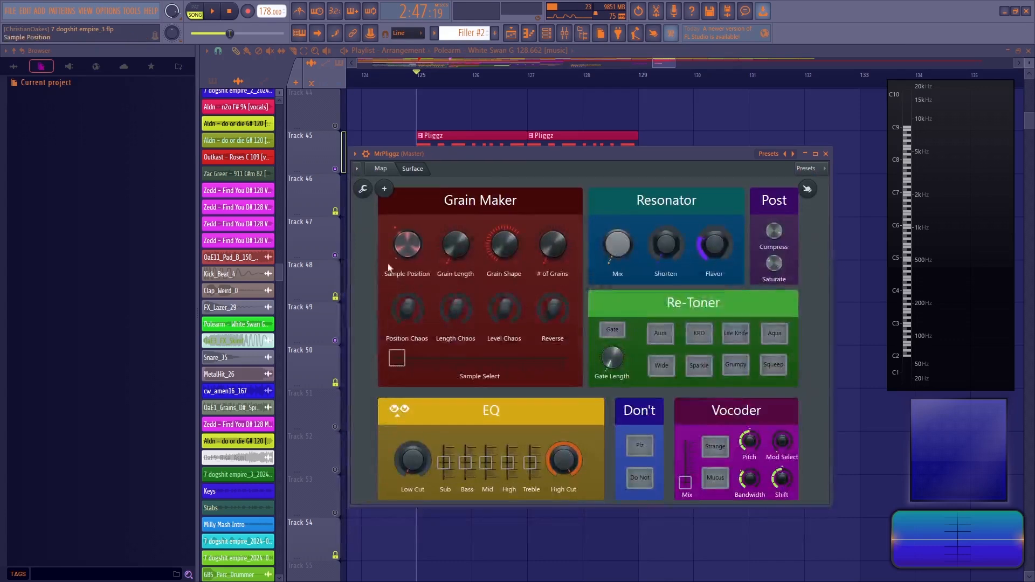
key(space)
key(space)
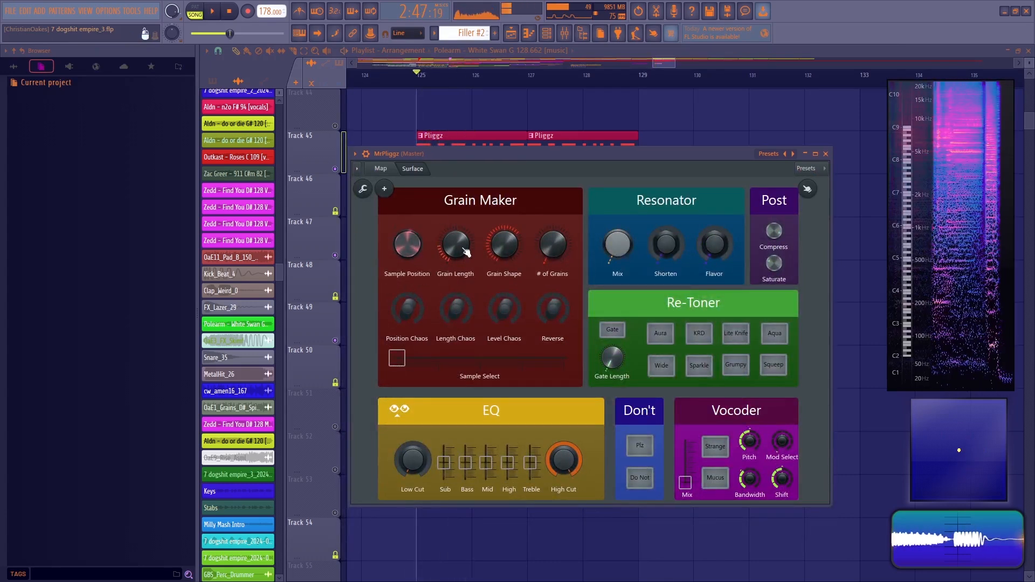
Mute the automation tracks 46 to 49 below the Pliggz clips, and briefly show the channel rack
click(336, 211)
drag(336, 251, 337, 341)
click(546, 33)
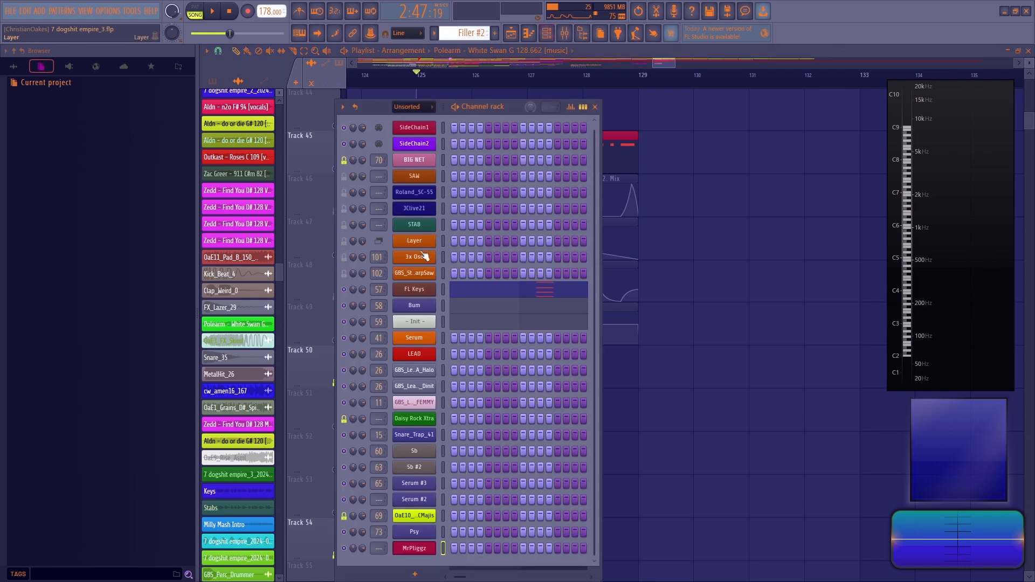
key(F6)
Unmute automation tracks 46 to 49, reopen the MrPliggz channel from the channel rack, and move its surface window up
click(335, 211)
drag(334, 261, 336, 340)
click(546, 33)
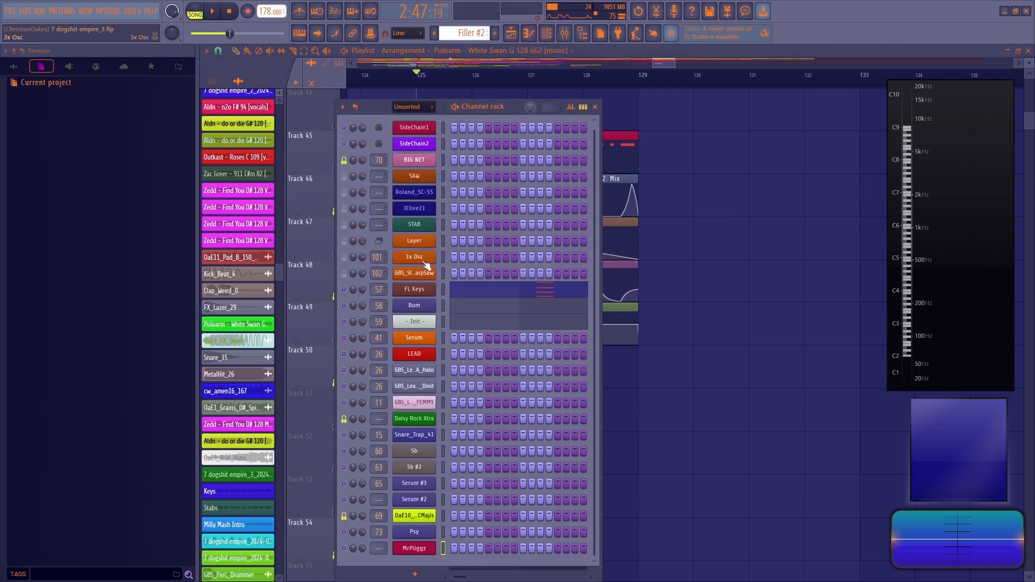
click(426, 547)
drag(541, 162, 508, 109)
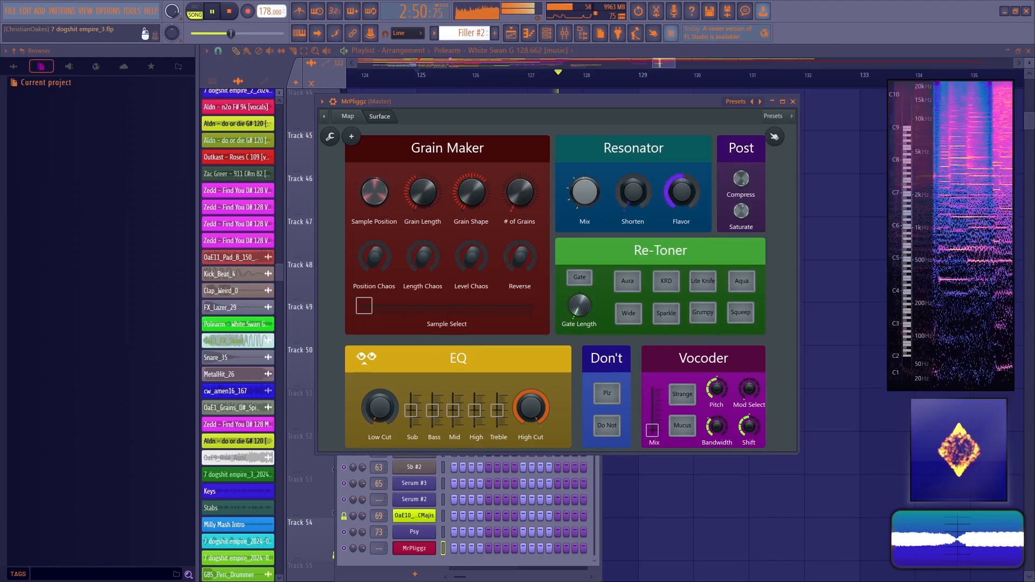
Raise the Grain Maker's Position Chaos and play the Pliggz section, switching the Re-Toner Gate on and off
key(space)
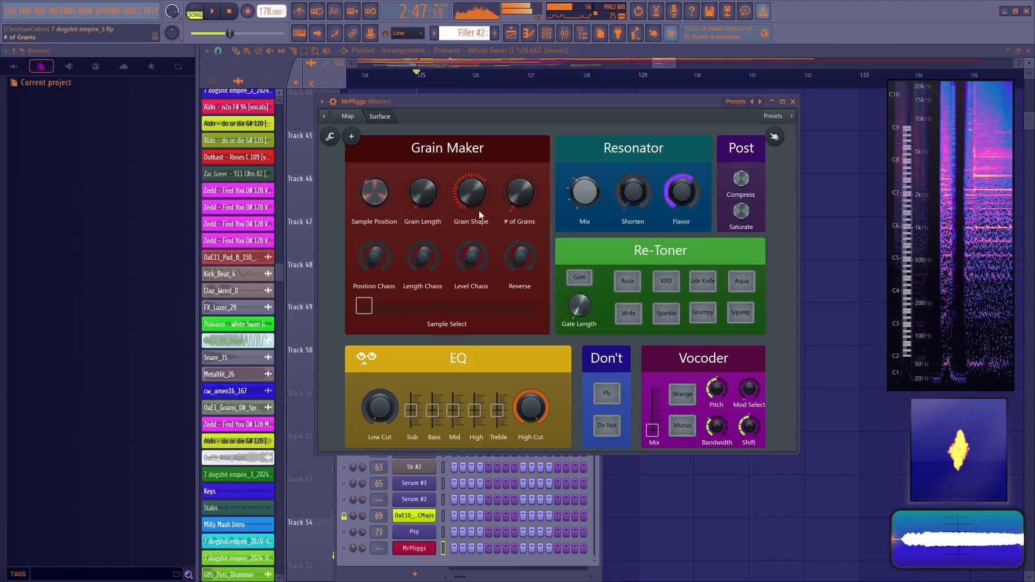
drag(402, 99, 412, 103)
key(space)
click(589, 282)
click(590, 285)
key(space)
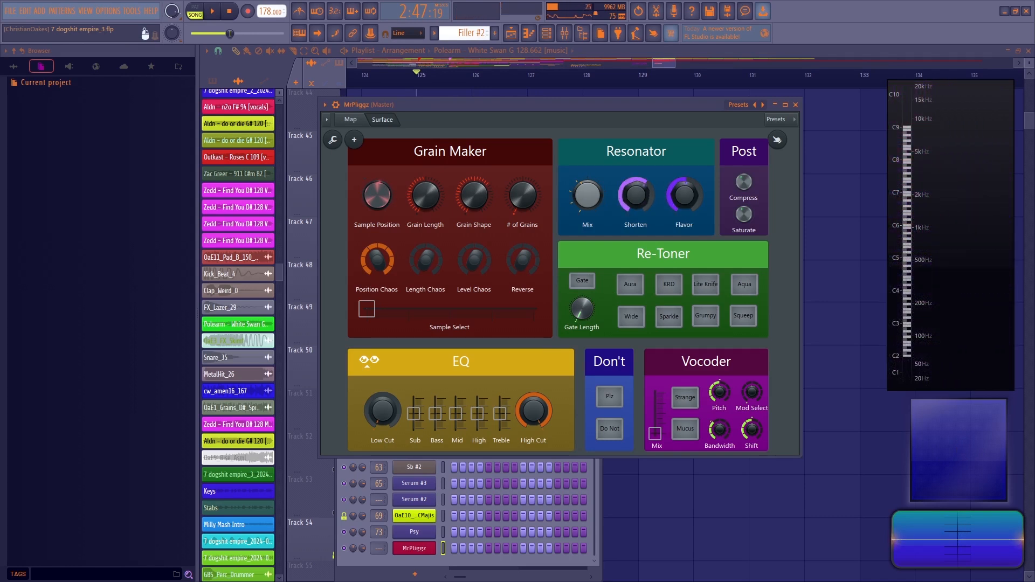
Raise Shorten in the Resonator and replay the Pliggz section, trying the Re-Toner Gate
key(space)
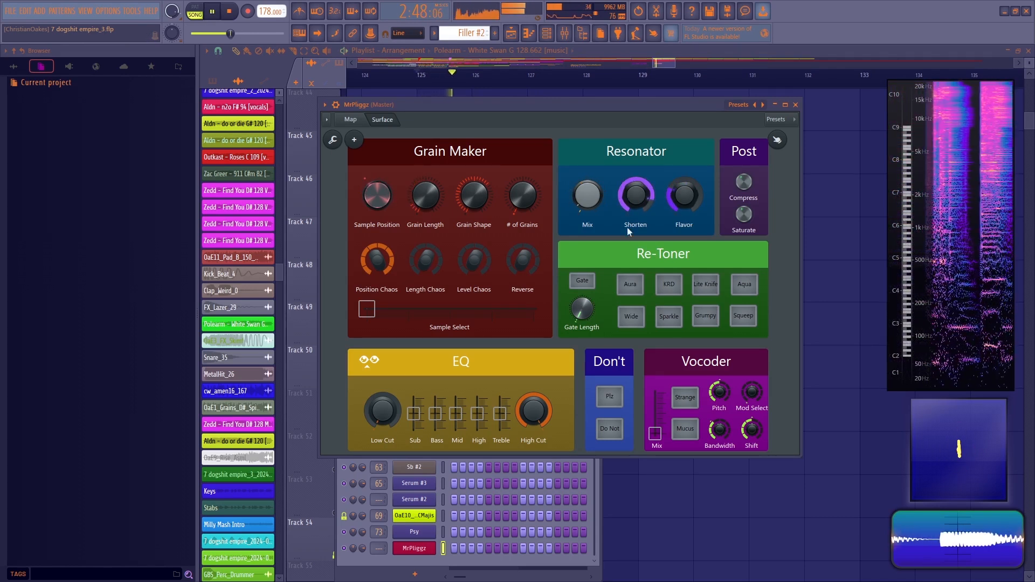
key(space)
click(586, 283)
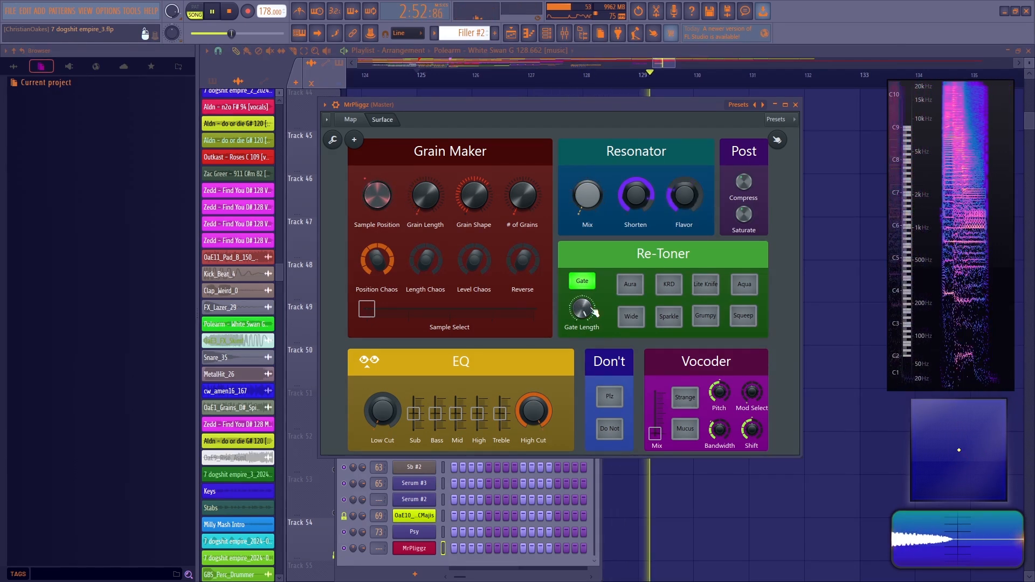
key(space)
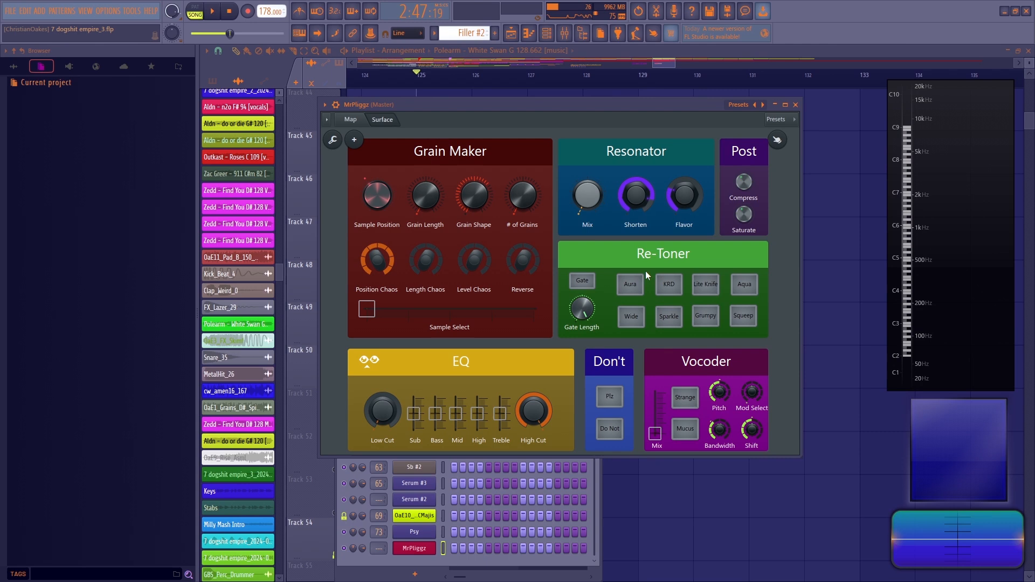
Enable the Re-Toner Gate and audition the Aura and KRD modes over the Pliggz section
click(589, 284)
click(630, 284)
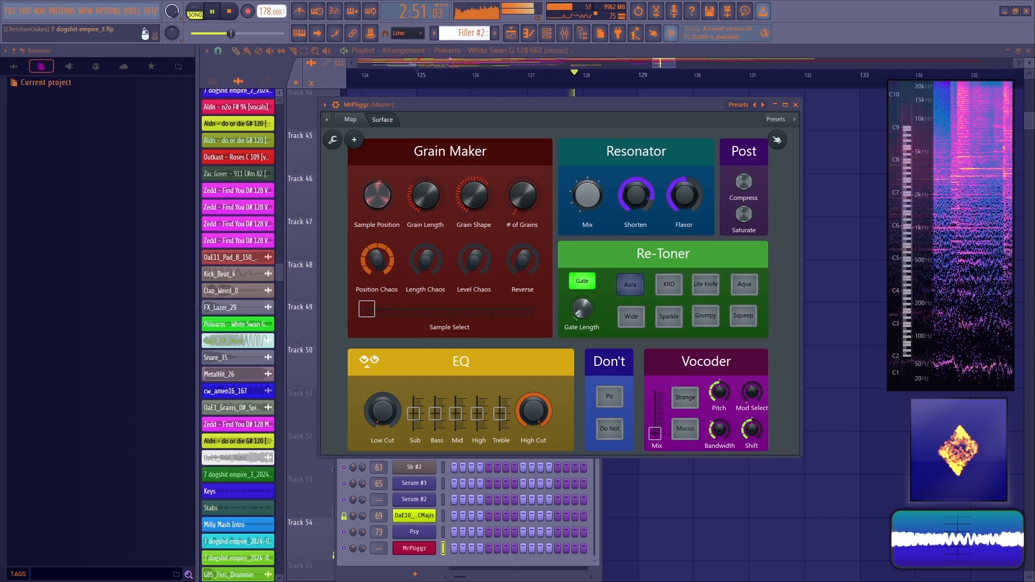
key(space)
click(676, 287)
key(space)
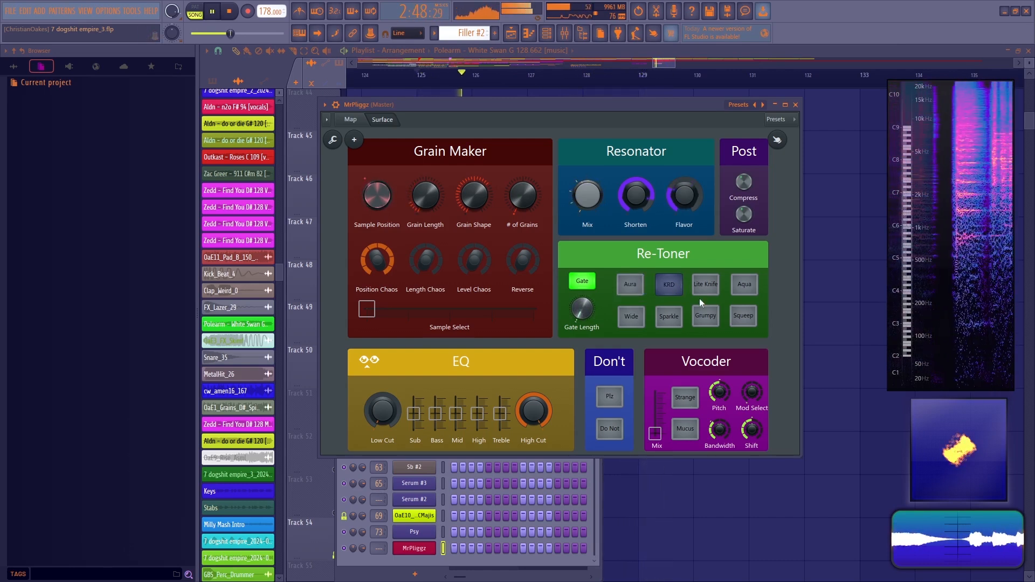
Audition the Re-Toner's Lite Knife mode during playback, followed by Aqua and Wide
click(712, 289)
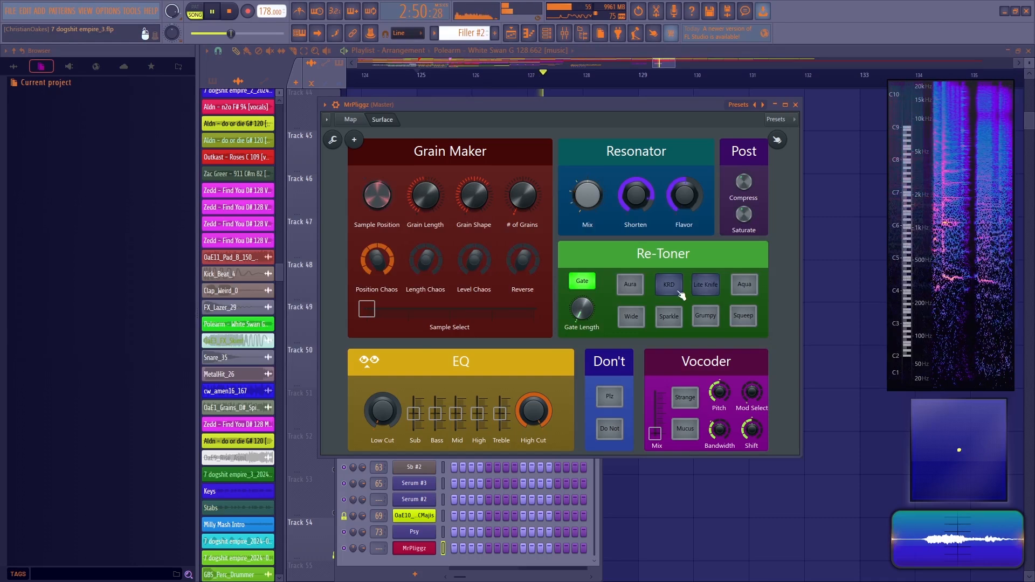
click(704, 289)
click(744, 291)
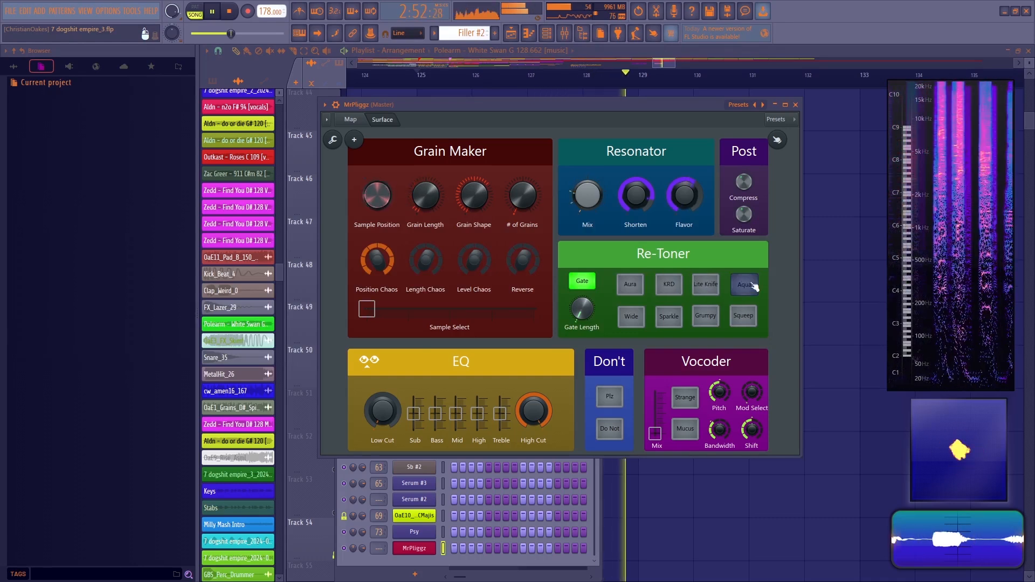
click(639, 321)
Replay the Pliggz section with the Re-Toner's Sparkle mode on, and turn off Wide, Aqua and Sparkle
key(space)
key(space)
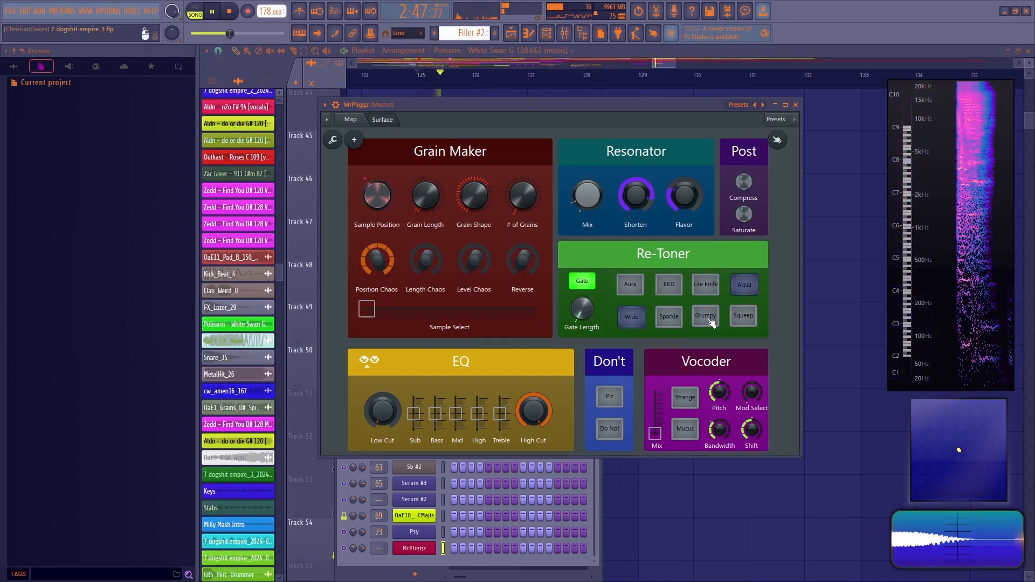
click(674, 320)
click(636, 320)
click(742, 290)
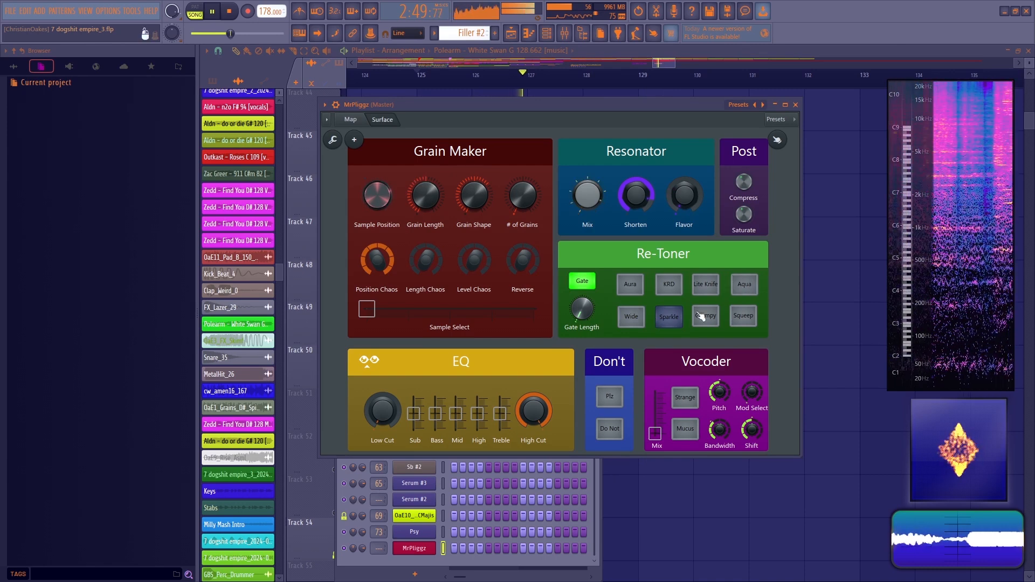
click(672, 320)
Audition the Vocoder at full Mix with Strange and with Mucus, and return its Mix to the minimum
key(space)
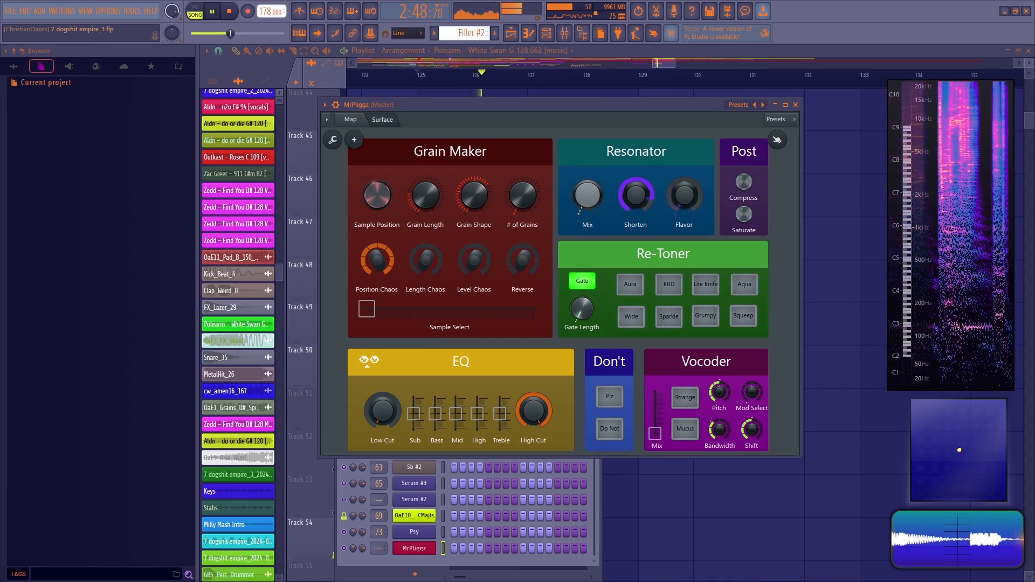
click(685, 398)
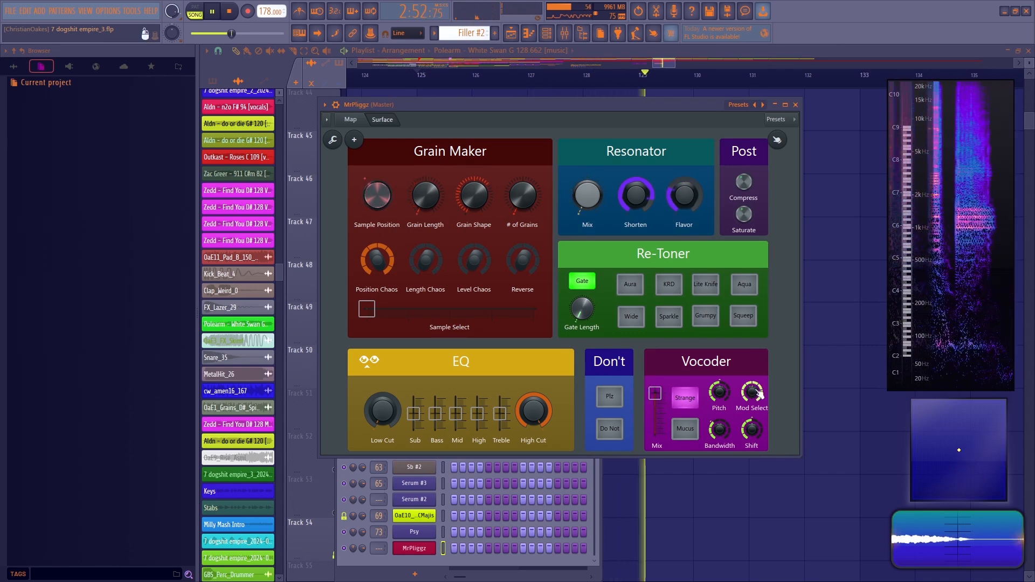
drag(655, 393, 655, 434)
click(685, 429)
key(space)
click(685, 428)
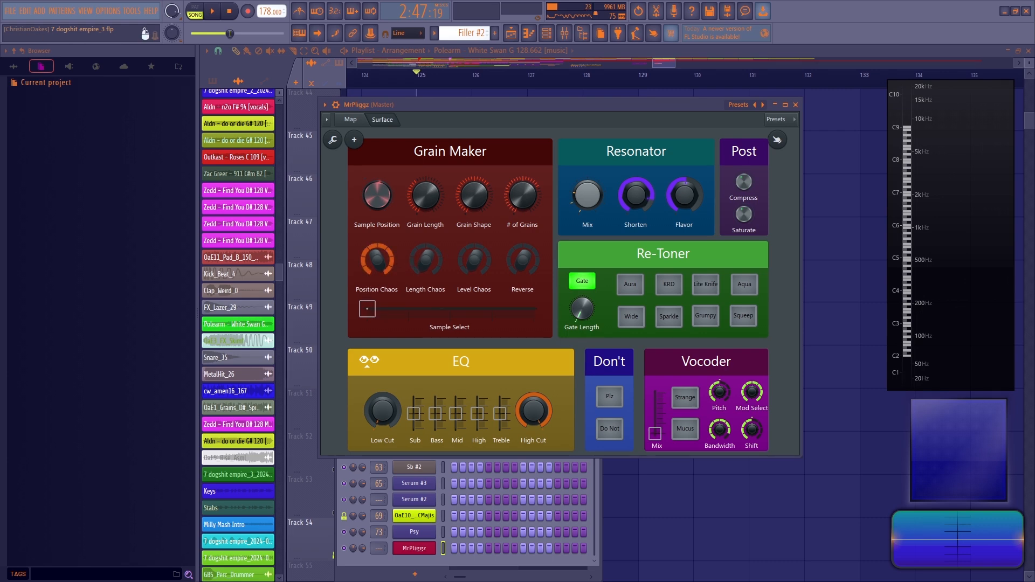
Move the Grain Maker's Sample Select slider to about the middle and play the Pliggz section with that sample
key(space)
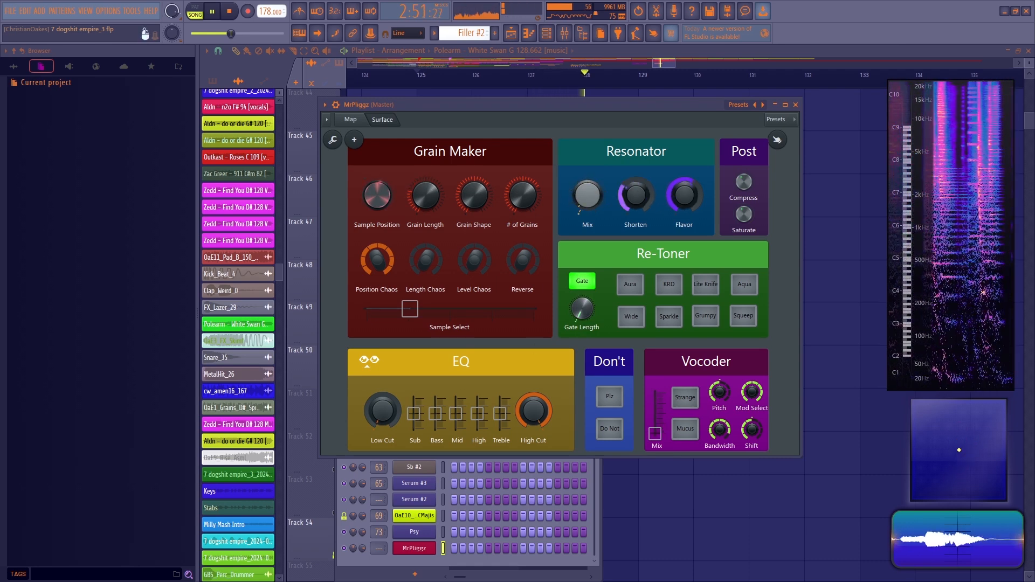
drag(410, 308, 457, 309)
key(space)
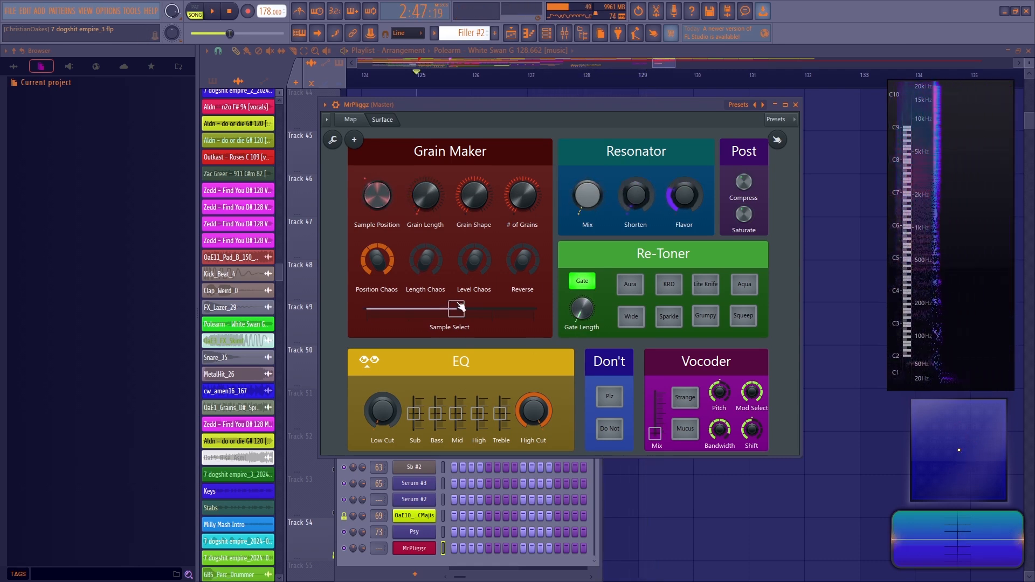
key(space)
key(space)
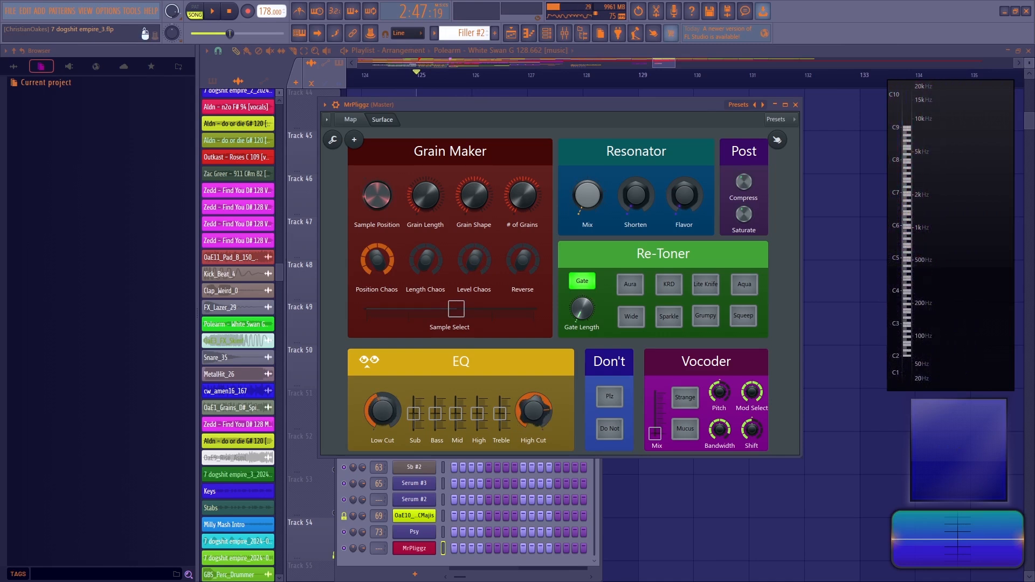
Play the Pliggz section while adjusting the MrPliggz EQ bands, and close the MrPliggz window
key(space)
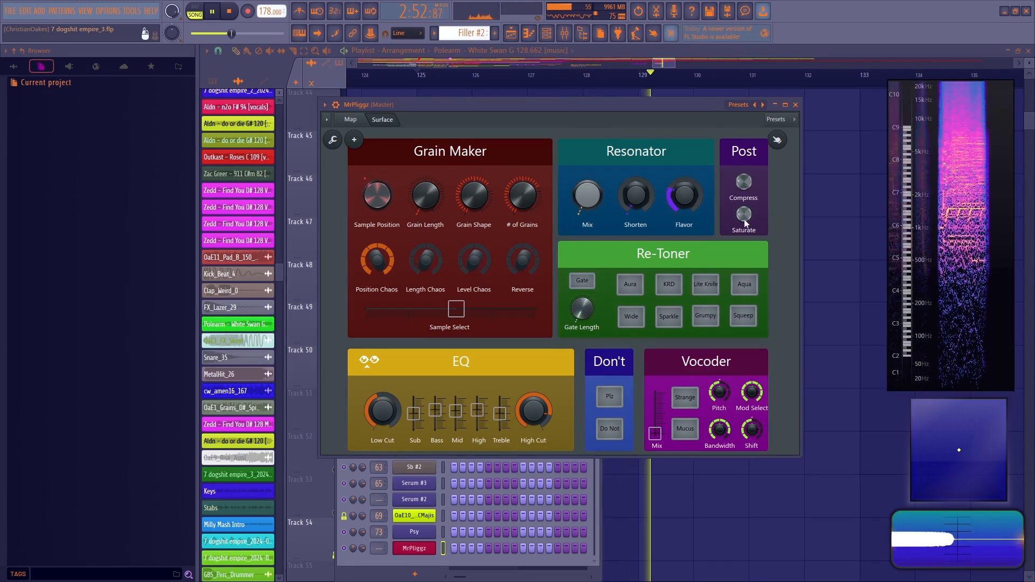
key(space)
click(796, 105)
Return the playlist to the song's start and place the playhead at bar 13 above the Zedd vocal chops
click(511, 33)
drag(665, 64, 453, 64)
scroll(641, 77, down, 3)
scroll(537, 75, down, 3)
click(437, 74)
scroll(673, 395, down, 1)
scroll(673, 395, up, 7)
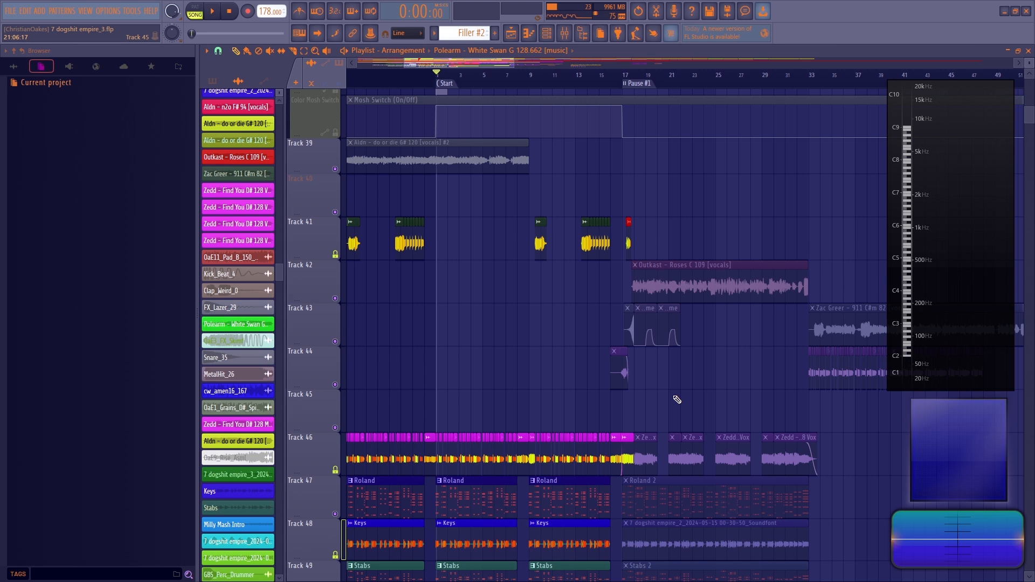
scroll(577, 77, up, 5)
click(541, 76)
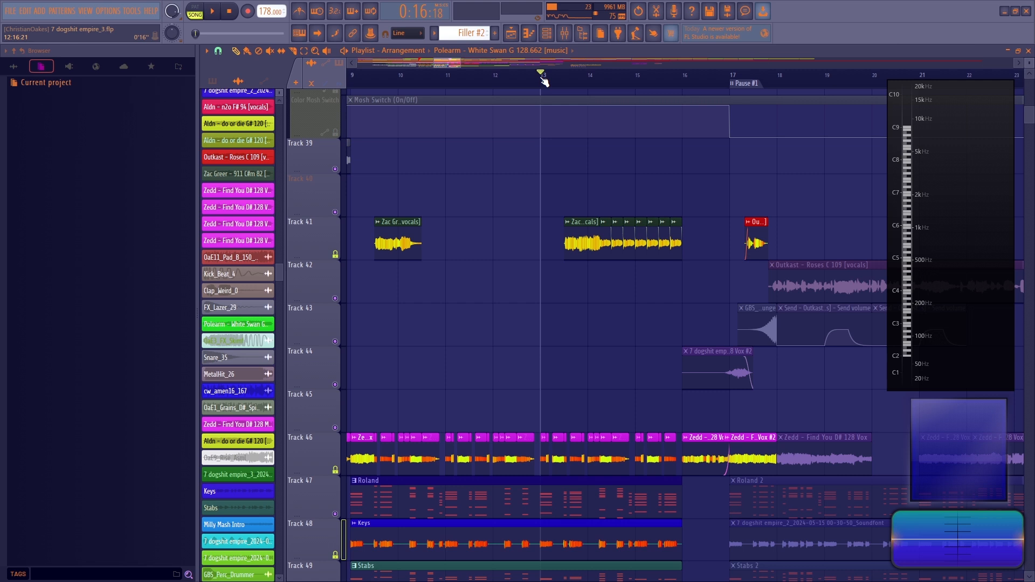
Minimize FL Studio and switch to the empty Ableton Live 12 Suite set
key(alt+Tab)
click(1004, 11)
mouse_move(601, 580)
click(674, 573)
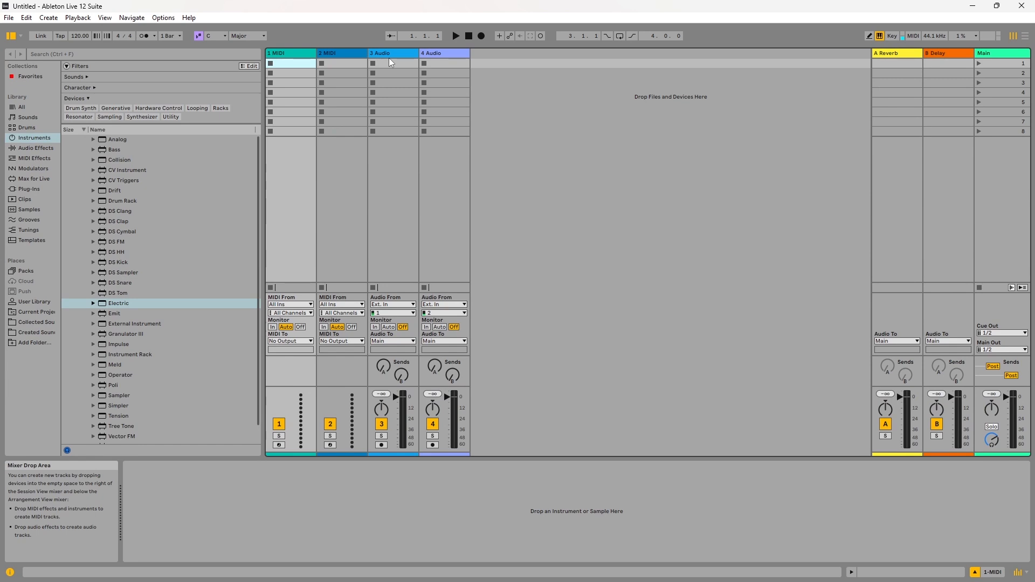
Select the MIDI and audio tracks in turn, from 1 MIDI through 4 Audio
key(Right)
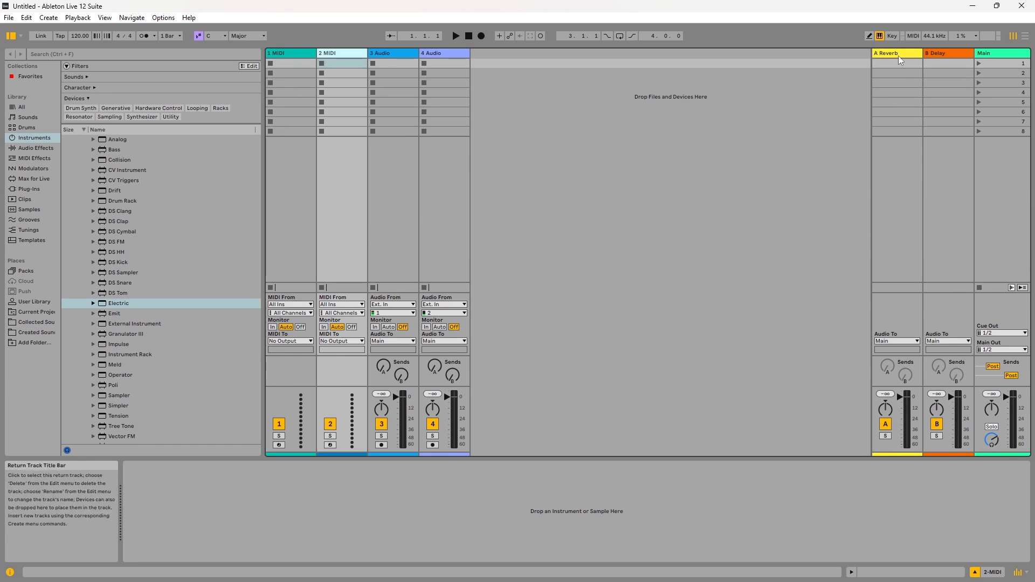
click(296, 57)
click(353, 54)
click(391, 54)
click(436, 53)
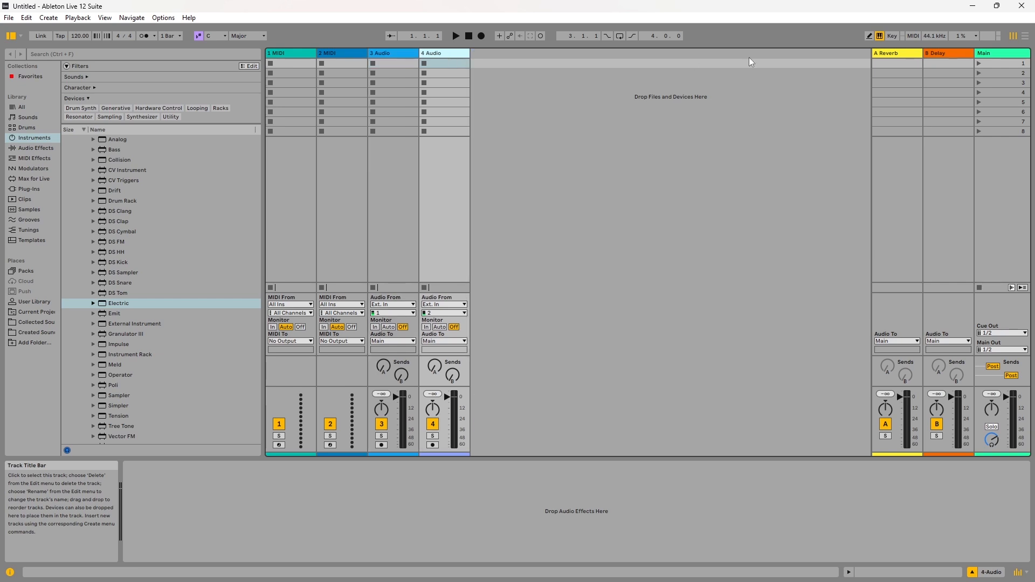
Step through the return and main tracks, ending with the A Reverb return selected to show its Reverb device
click(899, 54)
key(Right)
key(Right)
key(Left)
click(895, 52)
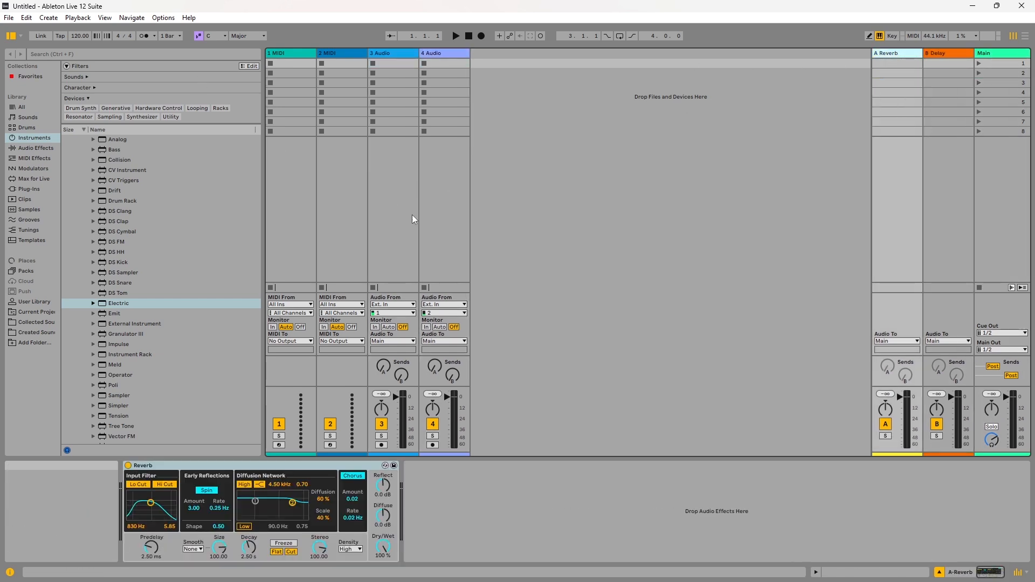
Go through the four regular tracks again, return to 1 MIDI, and step across to 4 Audio
click(302, 54)
click(339, 55)
click(387, 55)
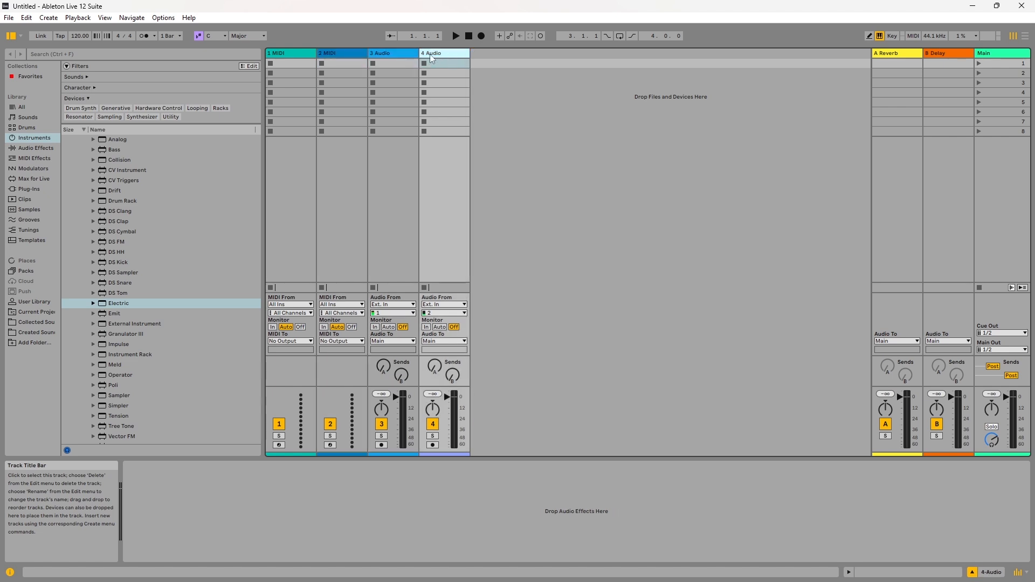
click(431, 55)
click(294, 54)
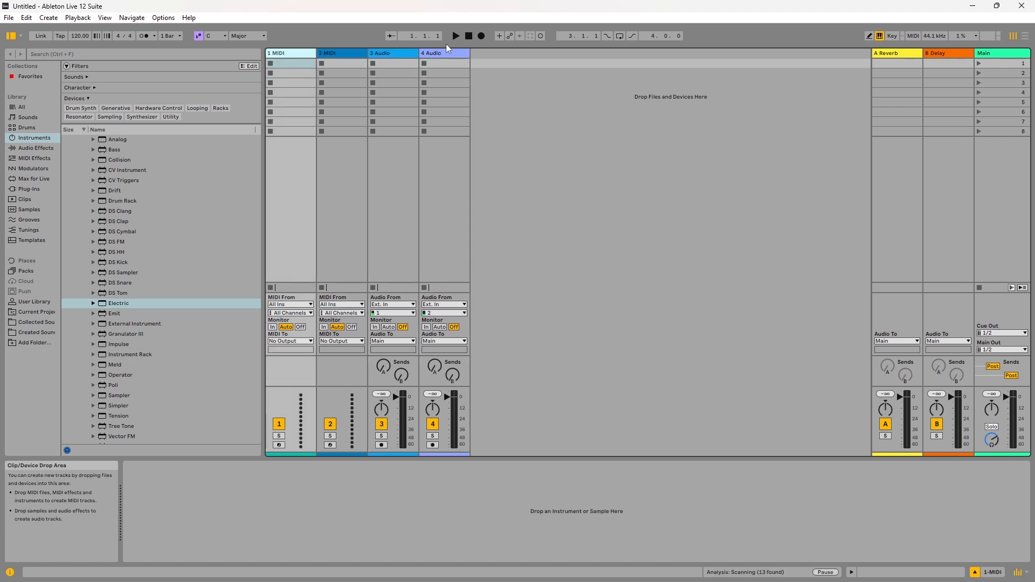
key(Right)
key(Right)
key(Right)
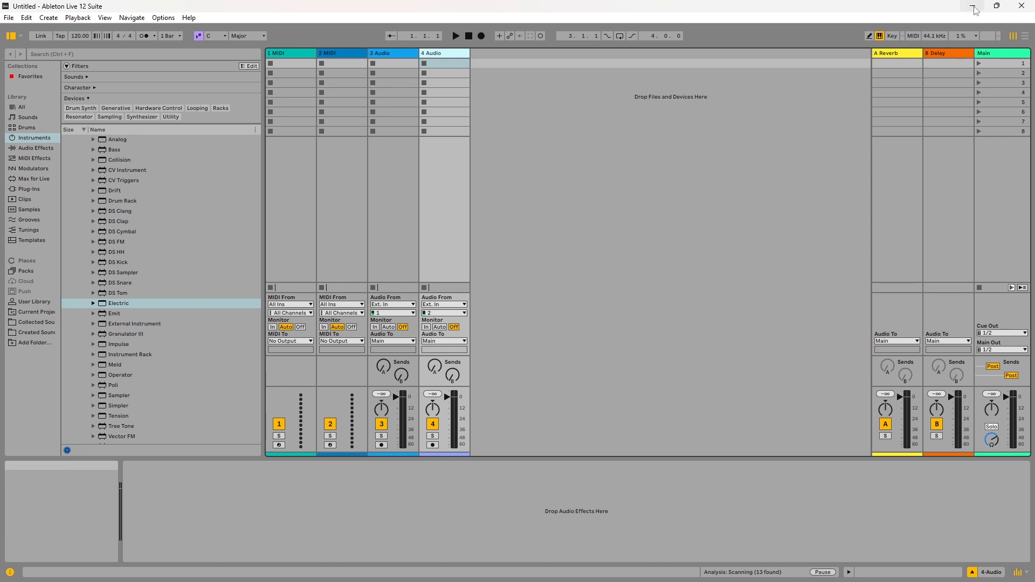
Switch back to the FL Studio project with its playlist around bar 13
key(alt+Tab)
key(alt+Tab)
key(alt+Tab)
key(alt+Tab)
key(alt+Tab)
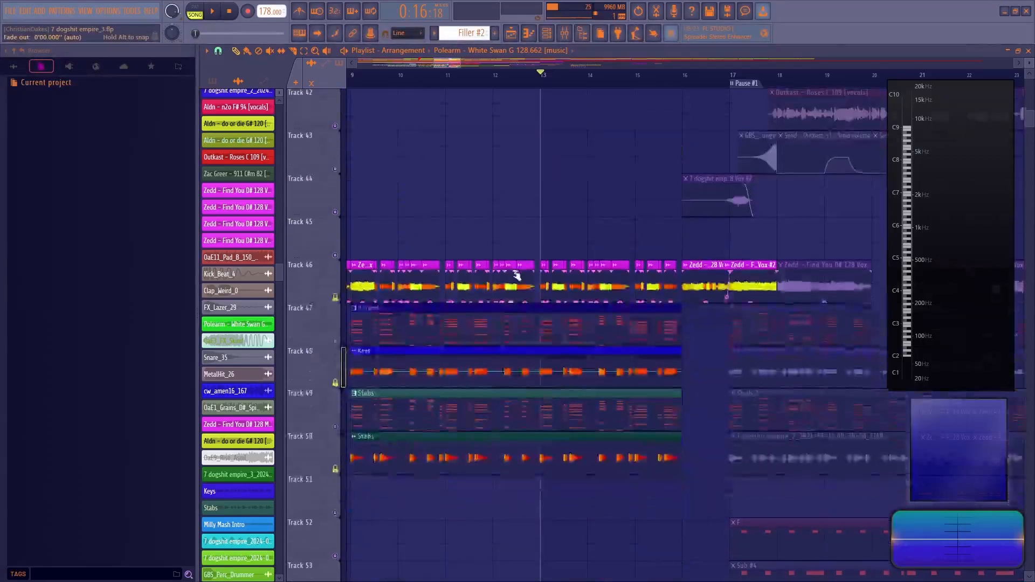